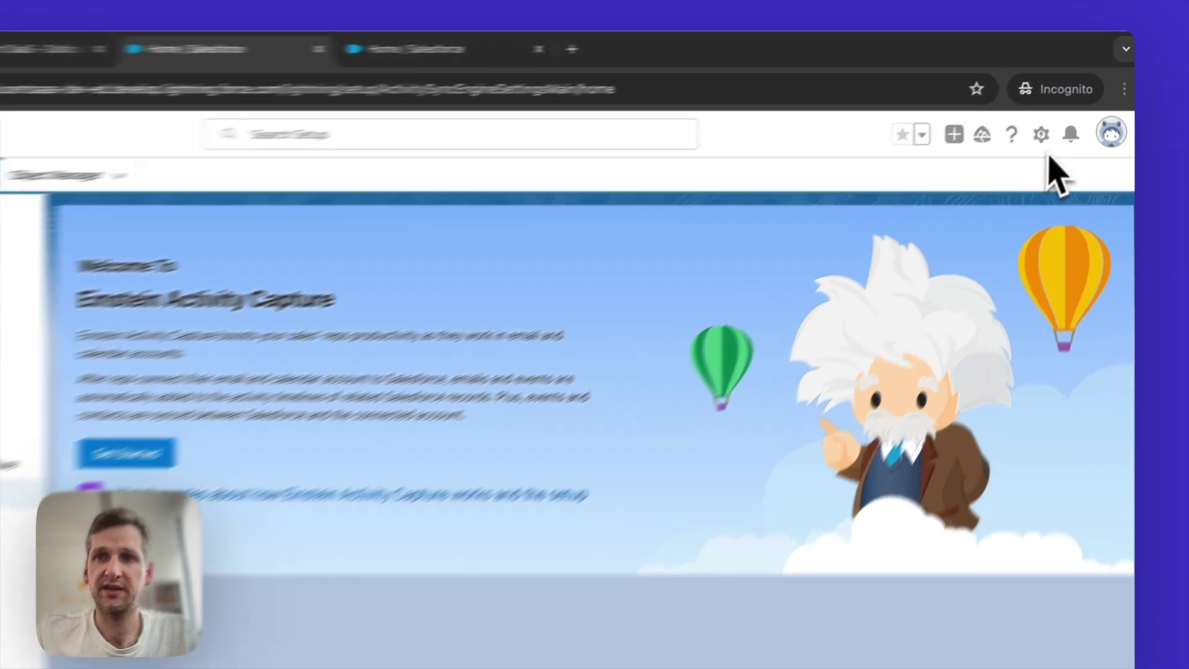
- Find 'einstein' in Setup Quick Find and open the Einstein Activity Capture Settings page
{"action": "left_click", "coordinate": [1043, 136]}
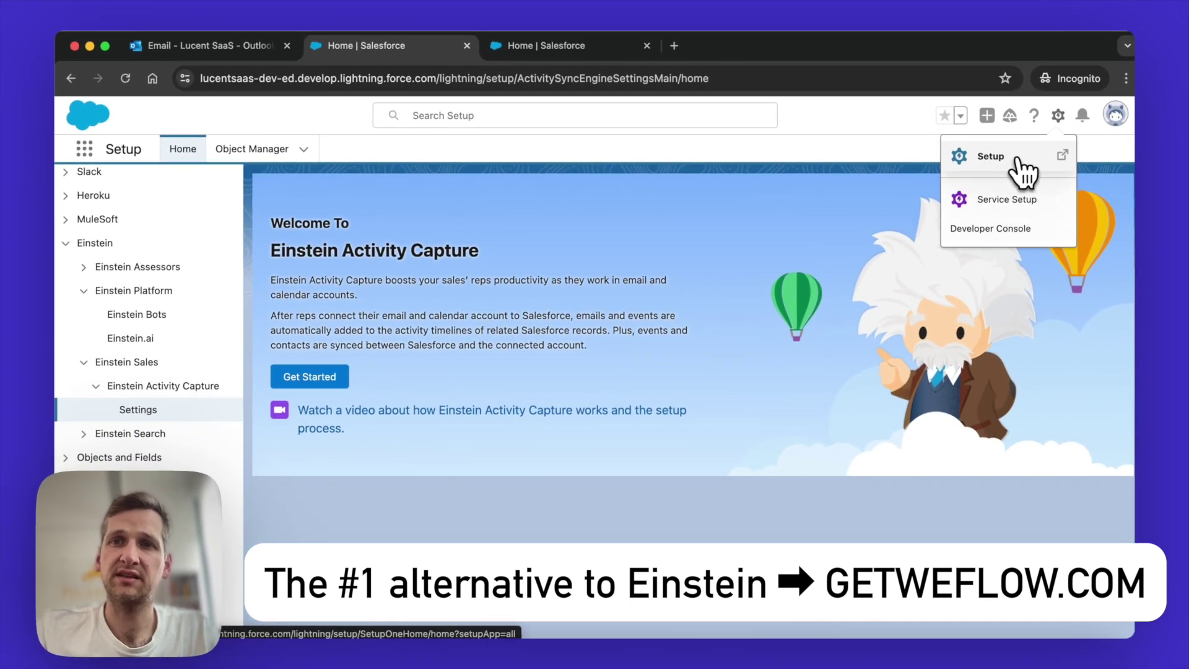
{"action": "left_click", "coordinate": [1017, 160]}
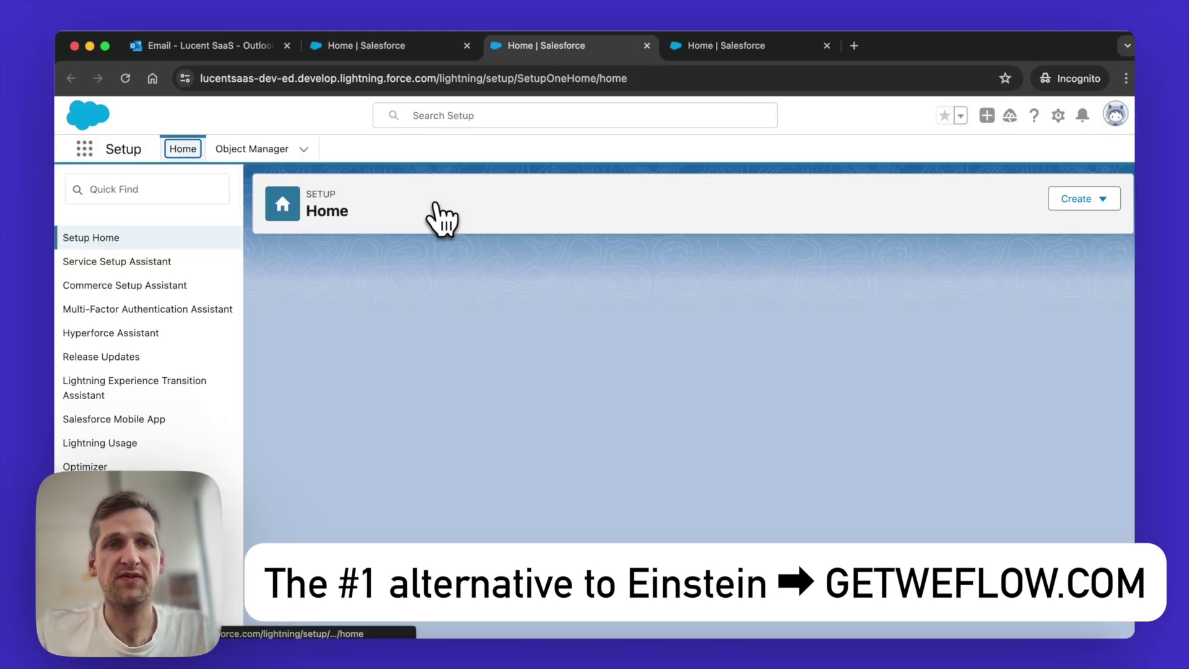
{"action": "left_click", "coordinate": [216, 198]}
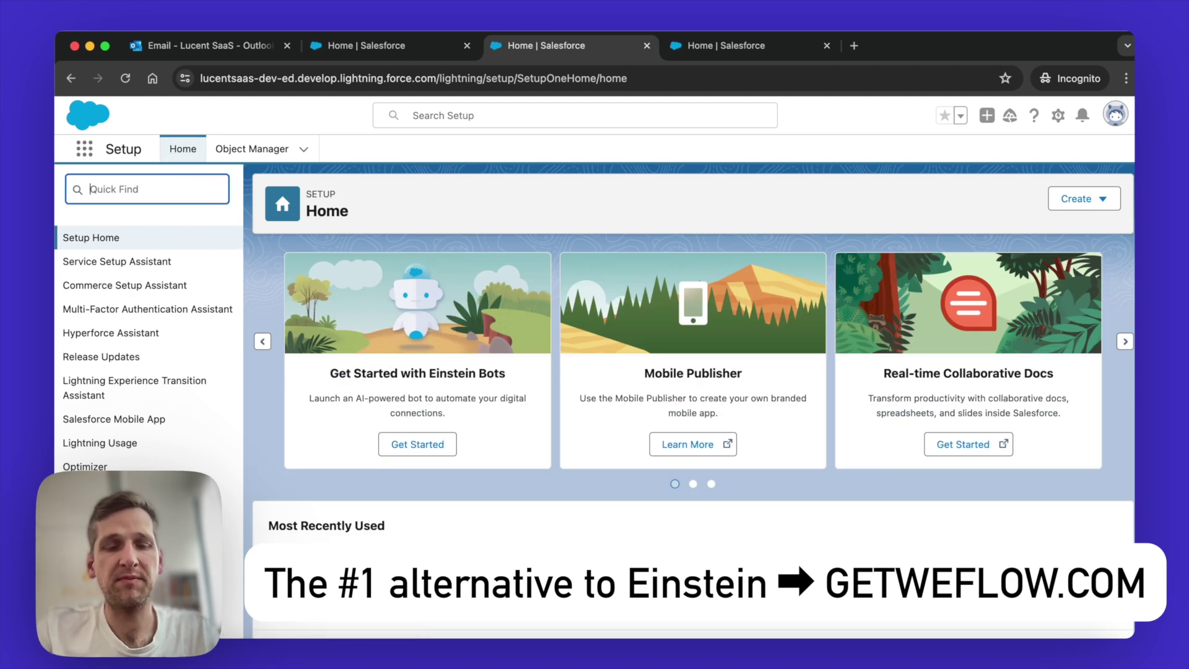
{"action": "type", "text": "einstein"}
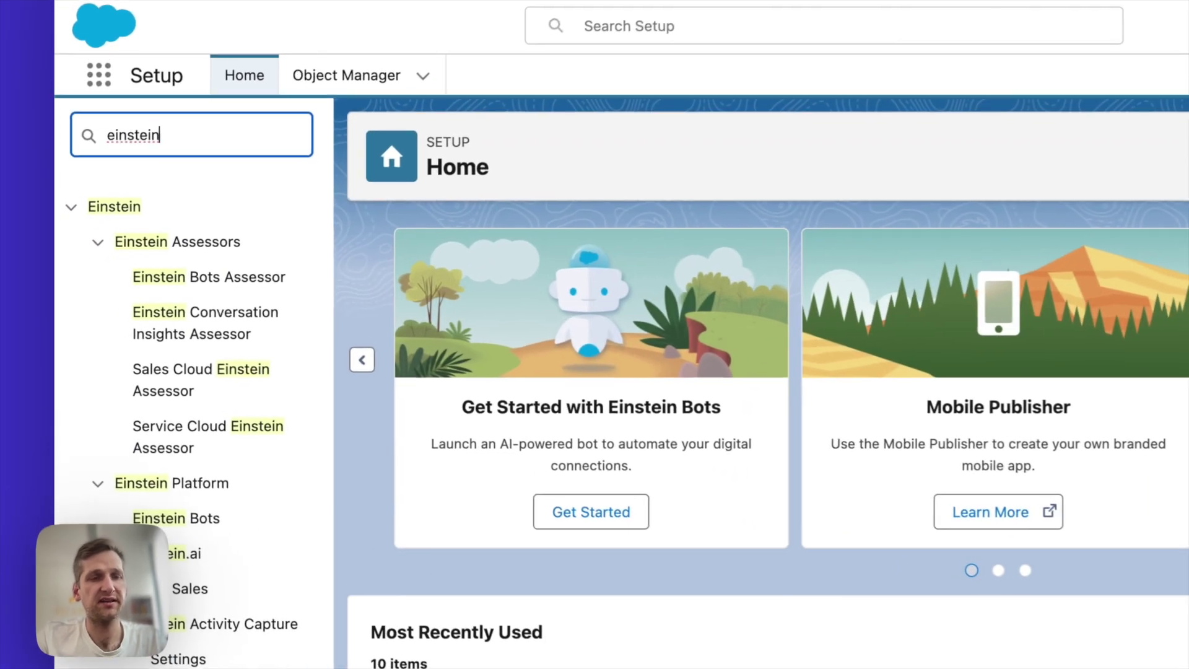
{"action": "scroll", "coordinate": [192, 470], "scroll_direction": "down", "scroll_amount": 3}
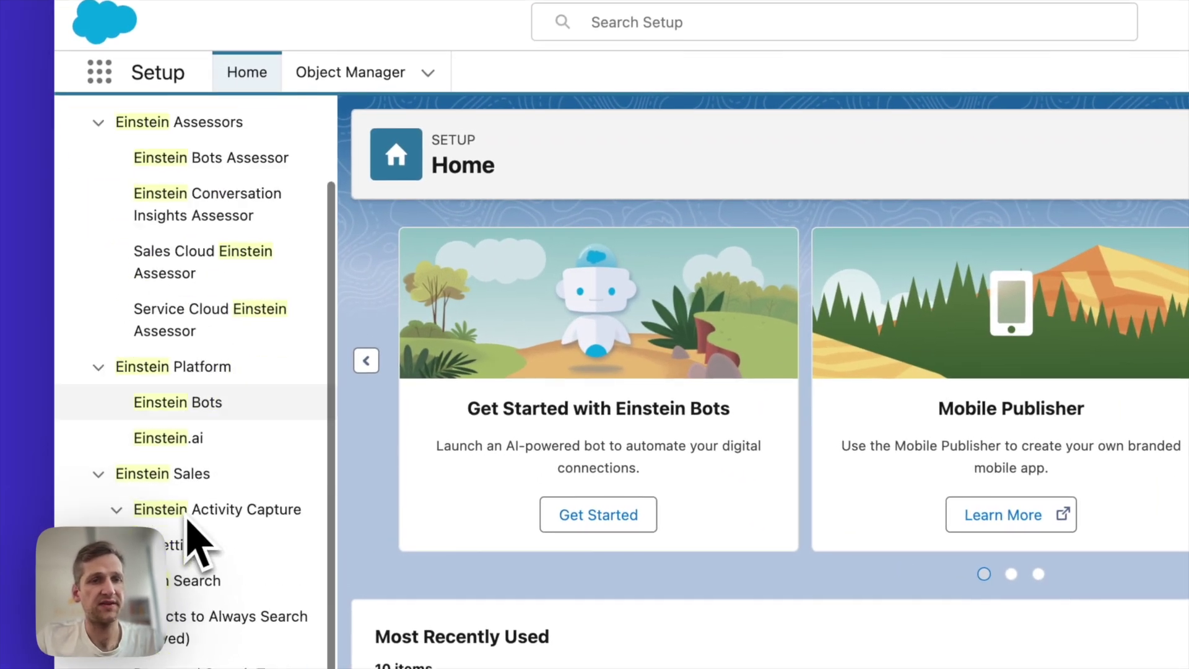
{"action": "scroll", "coordinate": [187, 520], "scroll_direction": "down", "scroll_amount": 1}
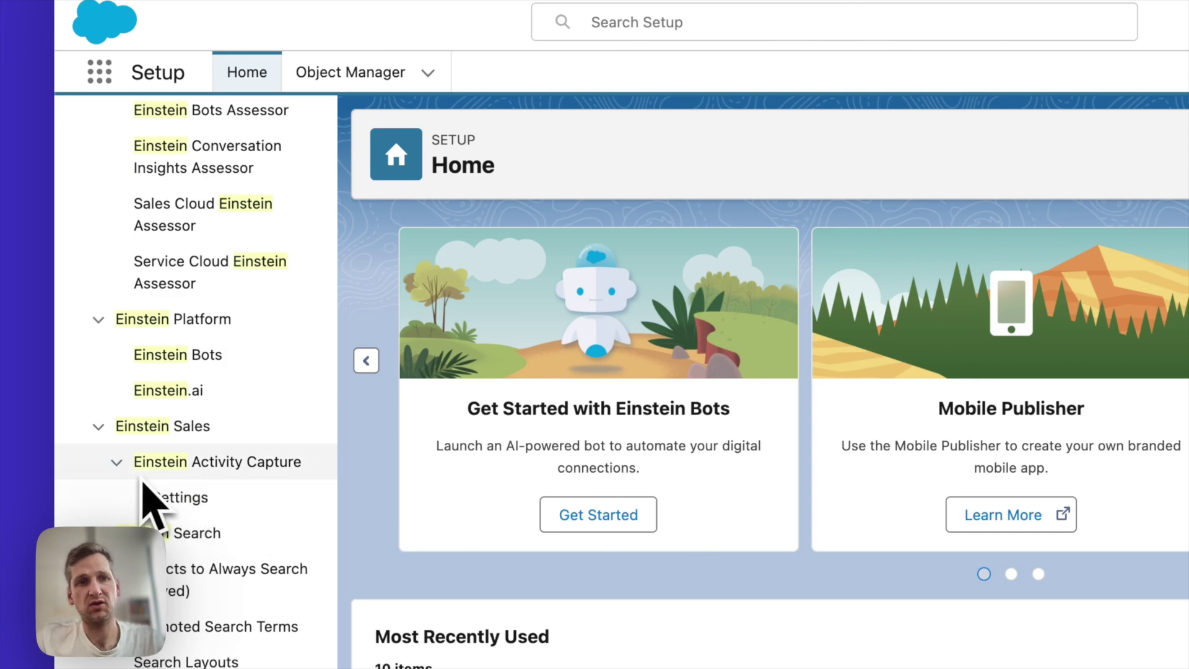
{"action": "left_click", "coordinate": [193, 515]}
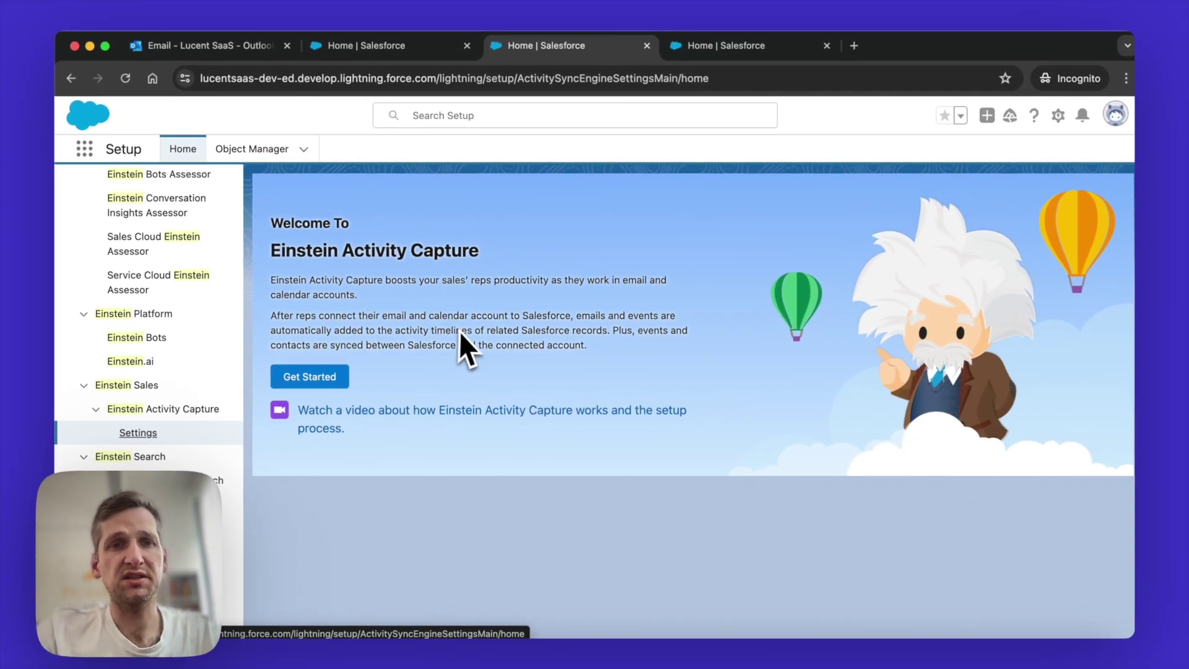
- Begin Einstein Activity Capture setup, confirm authority to accept the terms, and pick Microsoft Office 365
{"action": "left_click", "coordinate": [322, 378]}
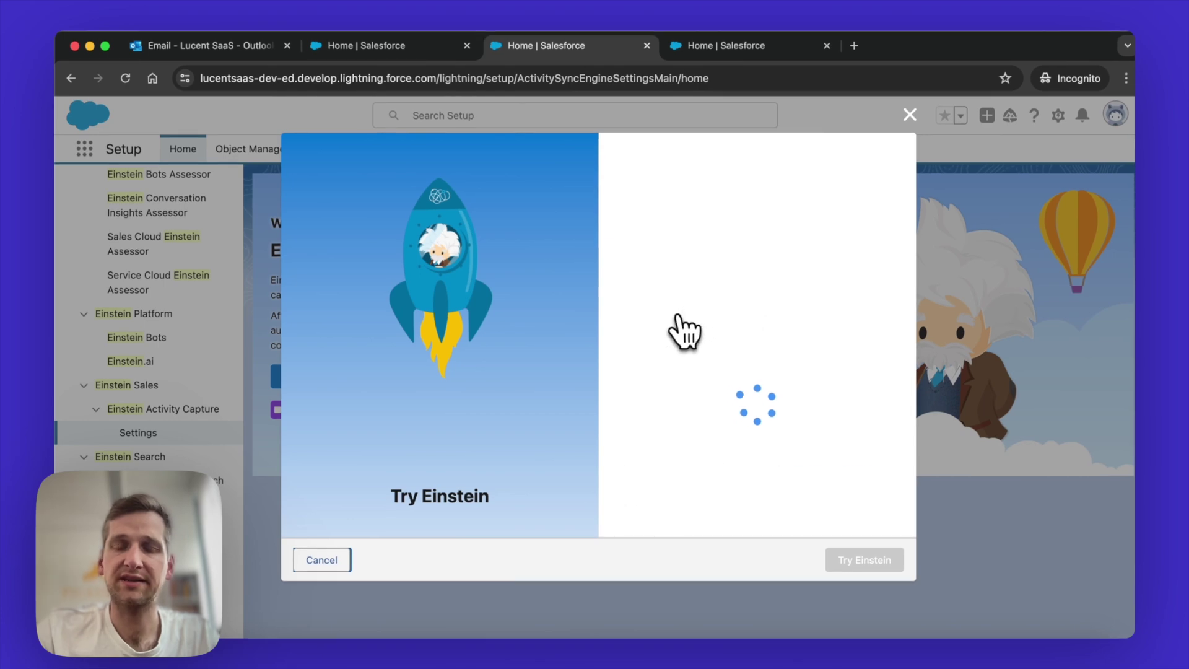
{"action": "scroll", "coordinate": [684, 333], "scroll_direction": "down", "scroll_amount": 5}
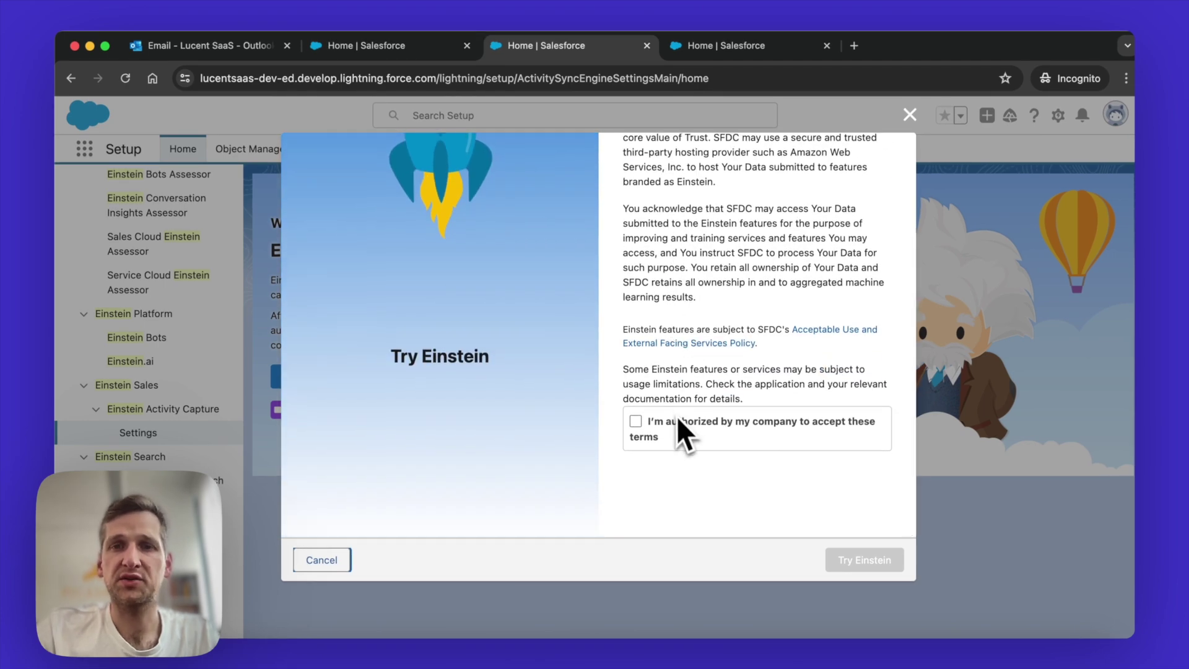
{"action": "left_click", "coordinate": [676, 423]}
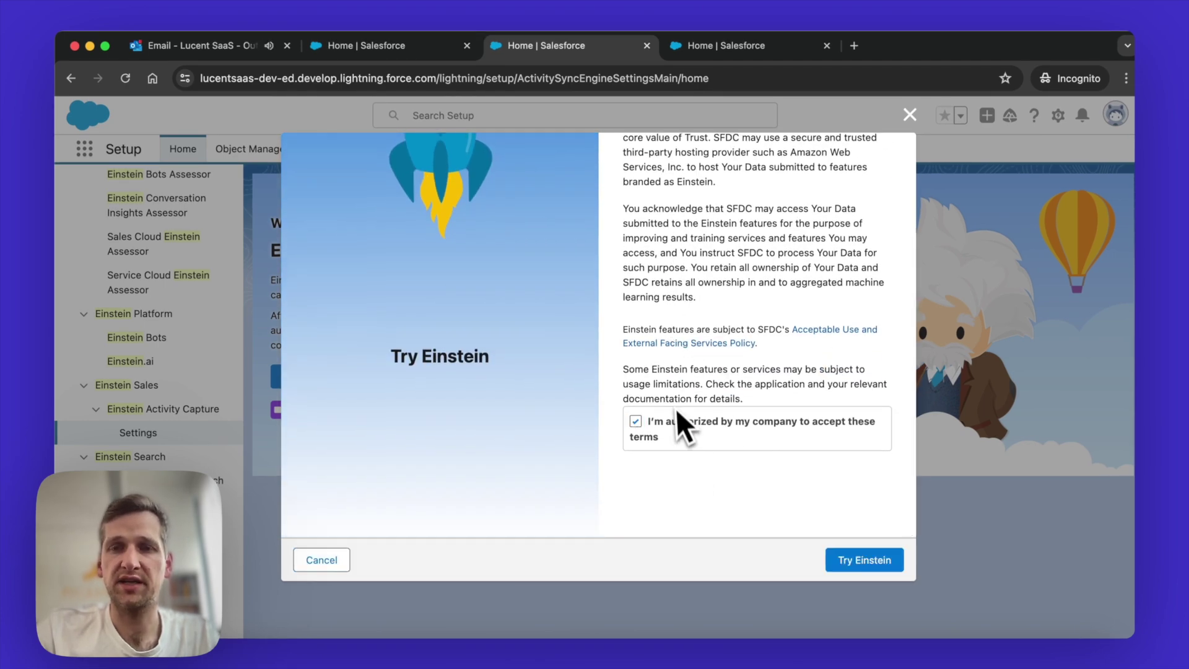
{"action": "left_click", "coordinate": [865, 560]}
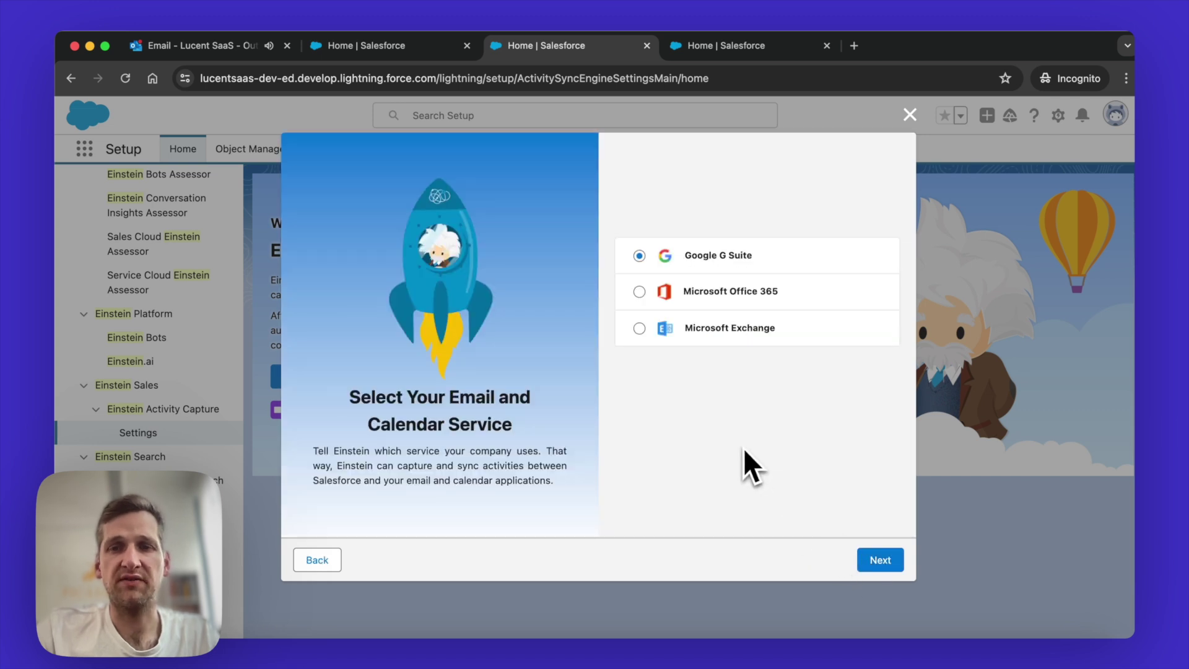
{"action": "left_click", "coordinate": [674, 295]}
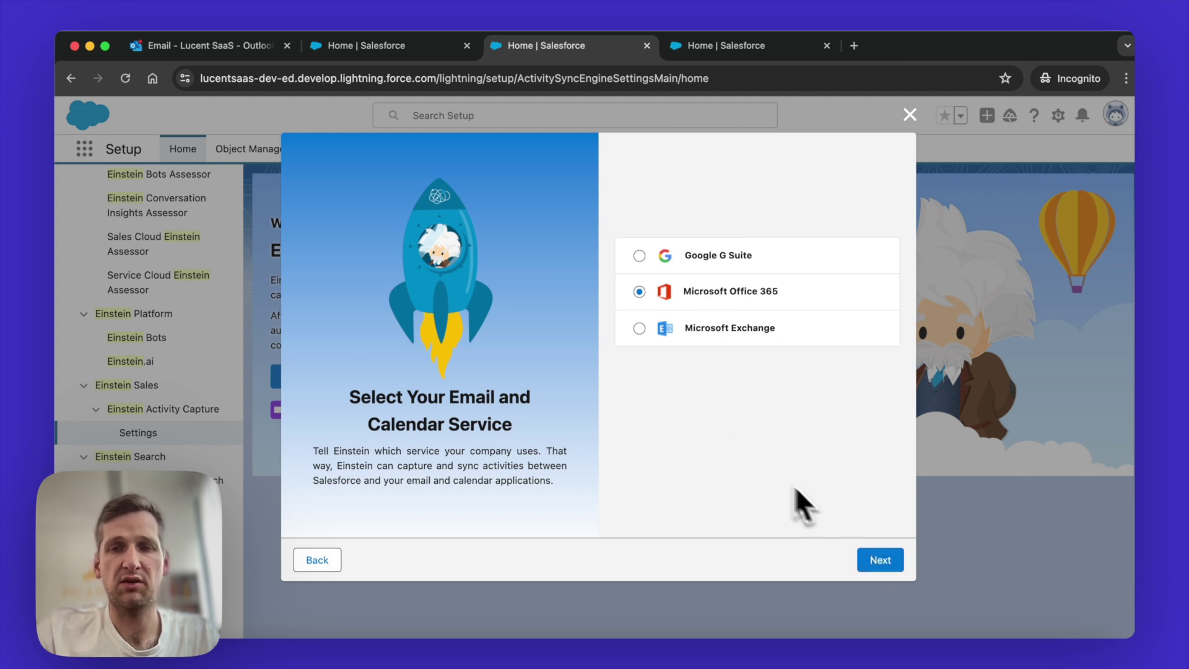
- Compare the connection methods, settle on Org-Level OAuth 2.0, and advance to the Office 365 access step
{"action": "left_click", "coordinate": [883, 562]}
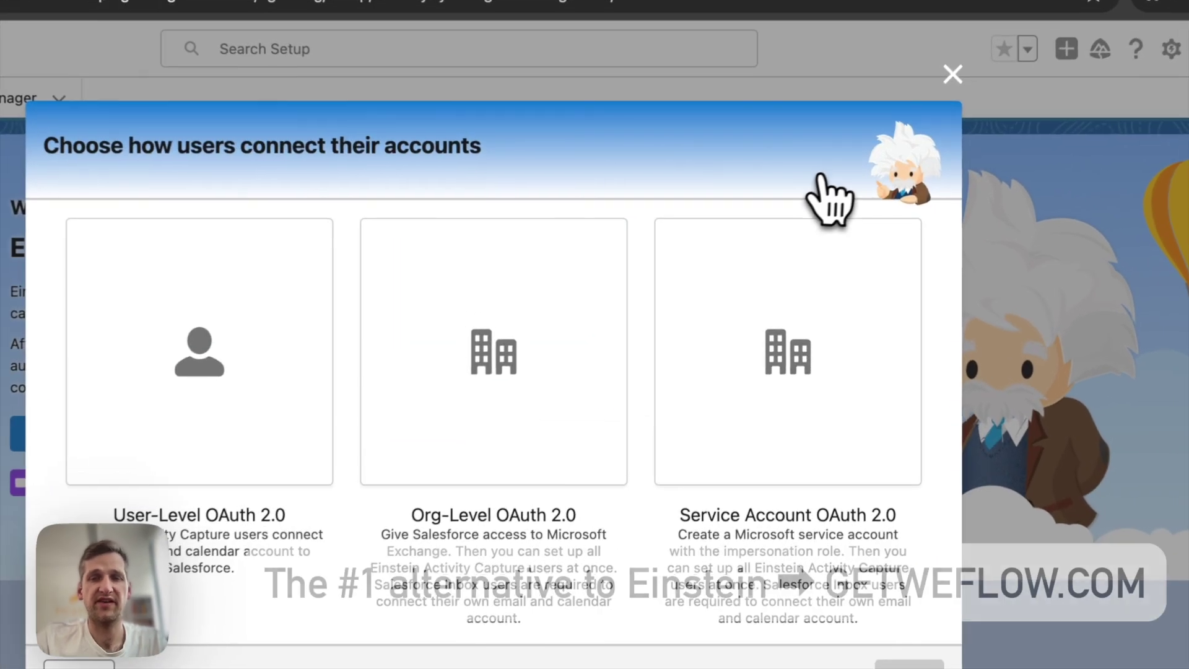
{"action": "left_click", "coordinate": [753, 325]}
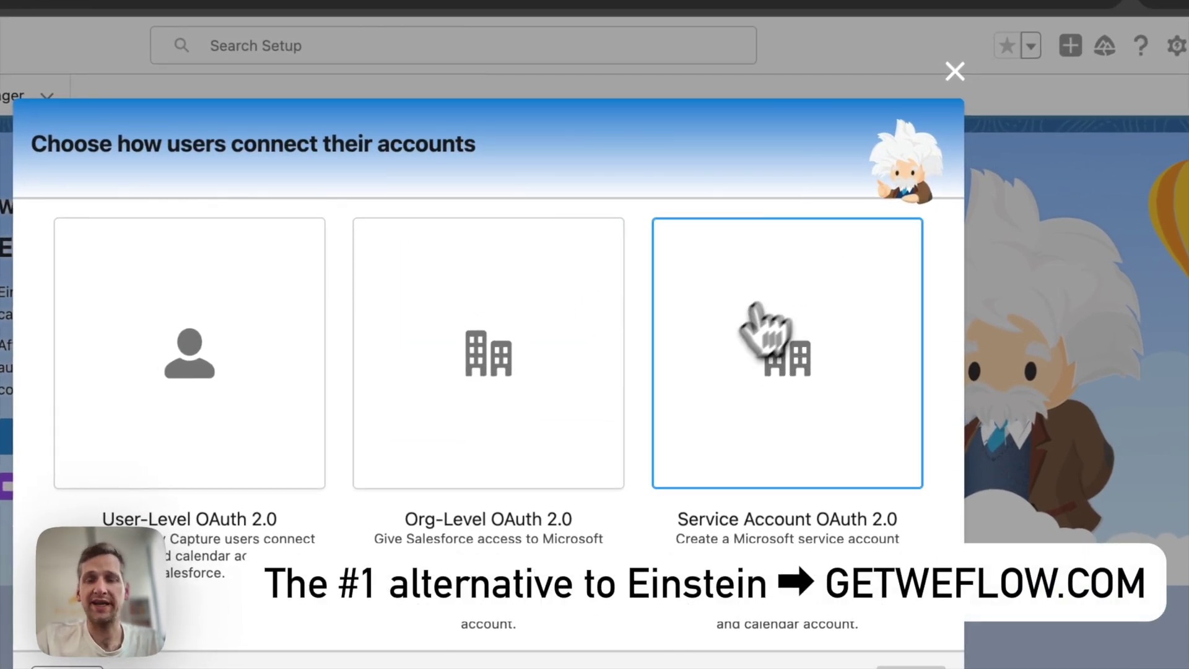
{"action": "left_click", "coordinate": [576, 273]}
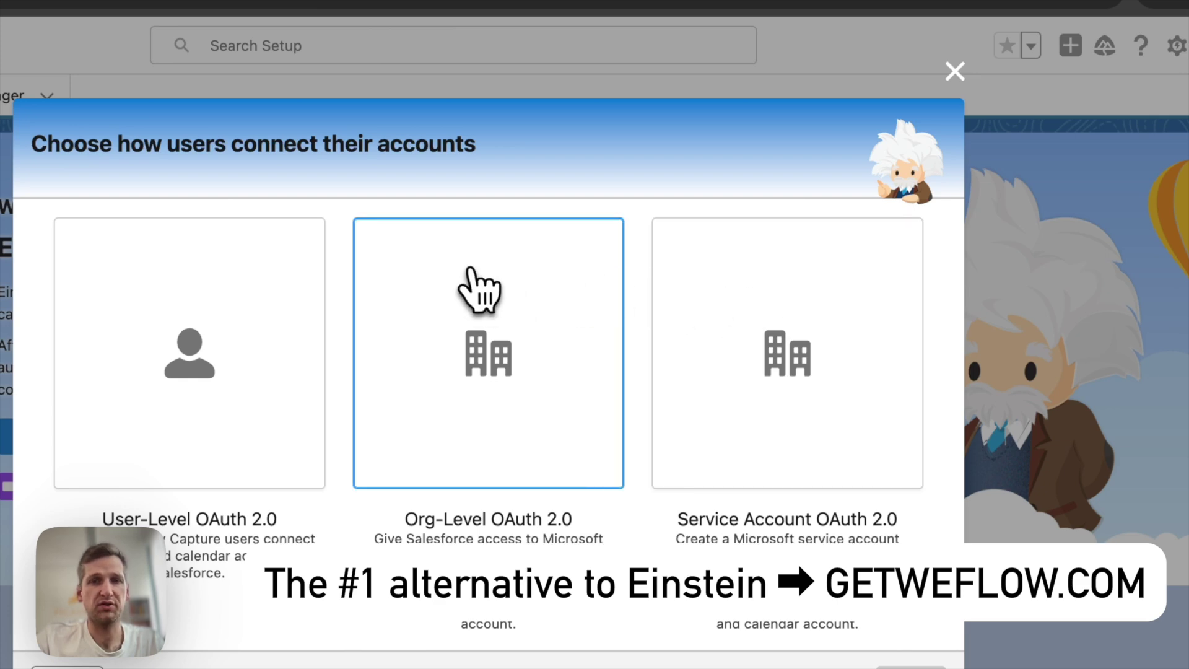
{"action": "left_click", "coordinate": [472, 272]}
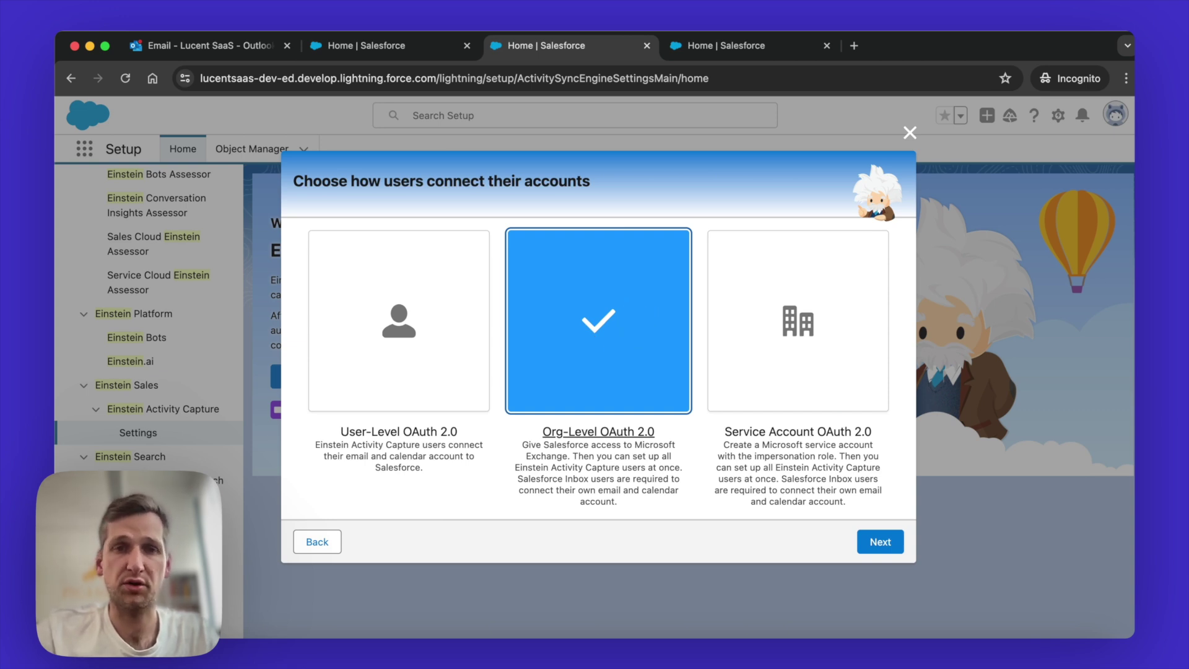
{"action": "left_click", "coordinate": [389, 309]}
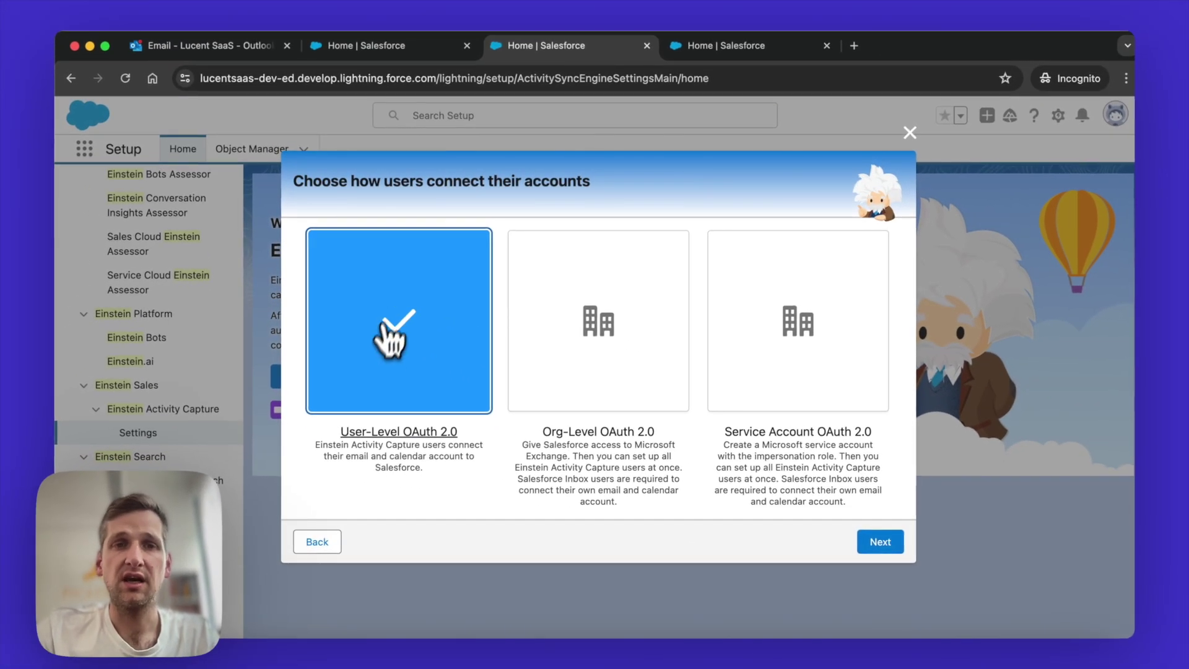
{"action": "left_click", "coordinate": [539, 350]}
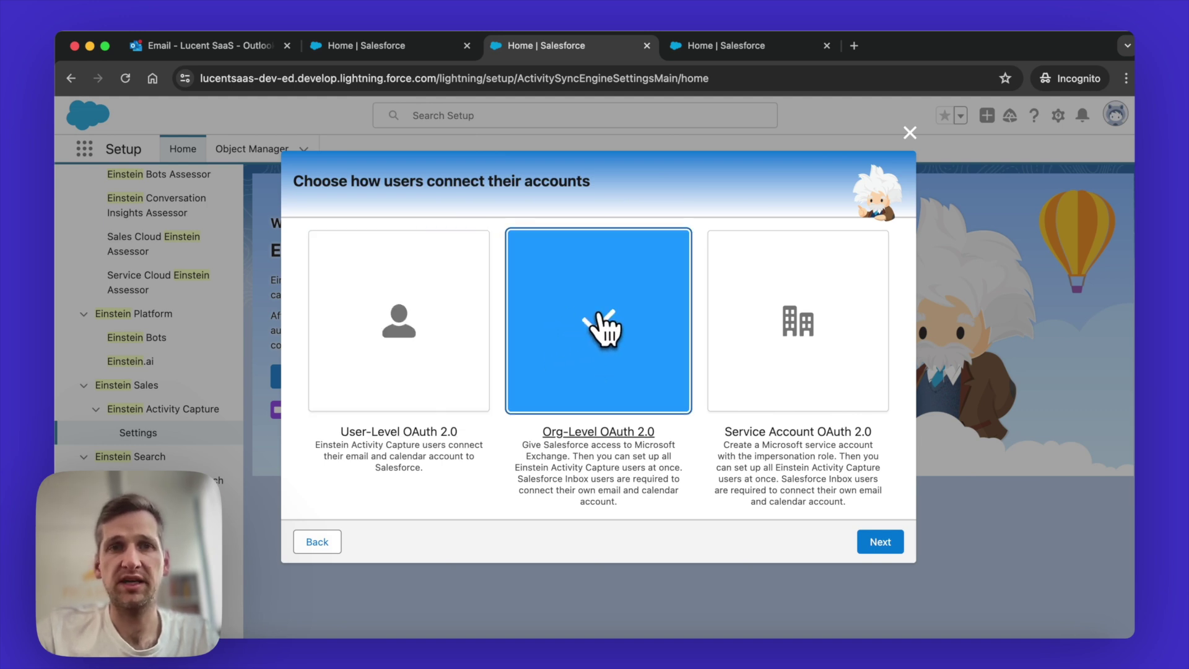
{"action": "left_click", "coordinate": [878, 545]}
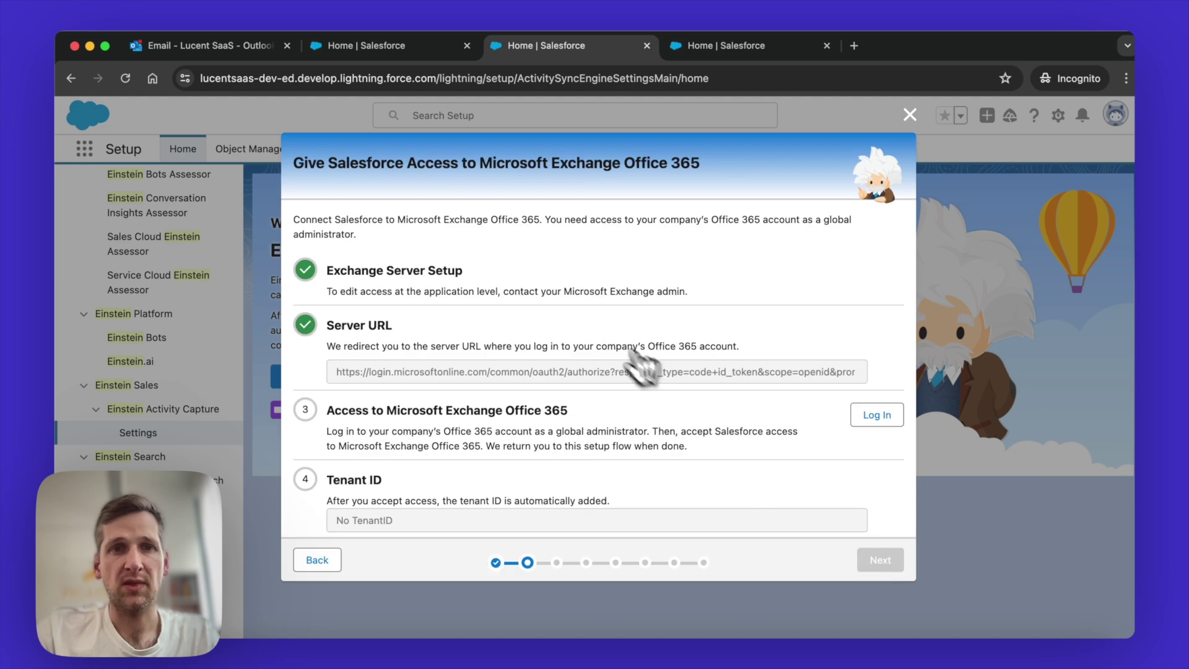
- Read through the Office 365 access instructions and launch the administrator Log In window
{"action": "scroll", "coordinate": [605, 345], "scroll_direction": "down", "scroll_amount": 3}
{"action": "scroll", "coordinate": [605, 345], "scroll_direction": "up", "scroll_amount": 3}
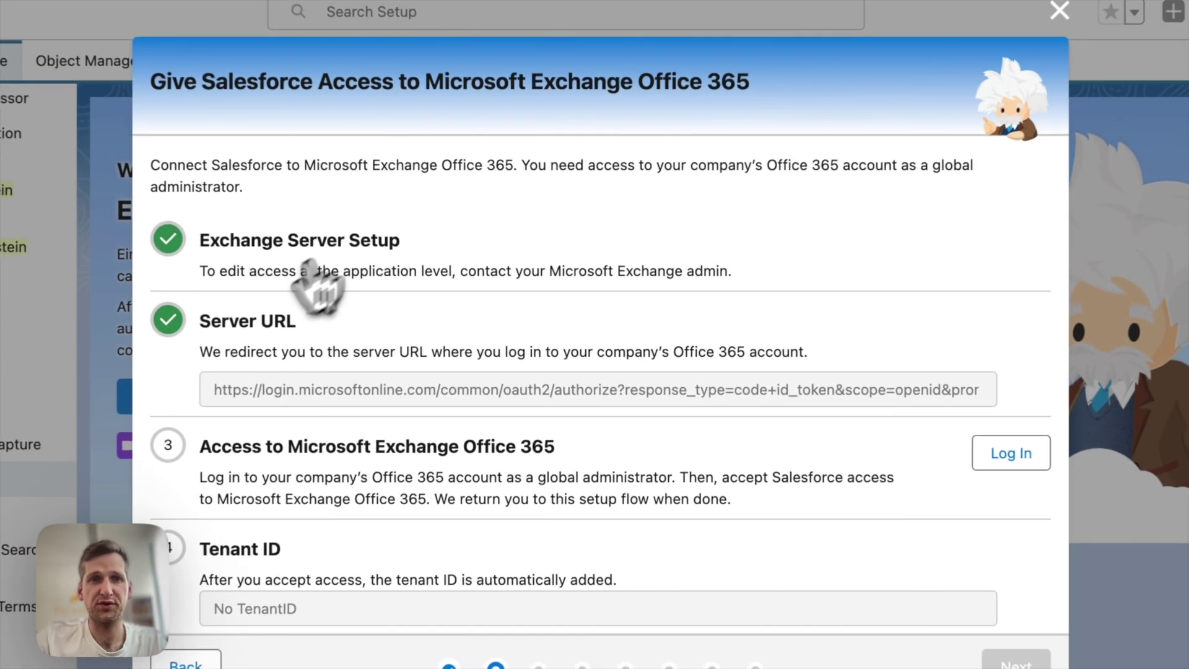
{"action": "scroll", "coordinate": [318, 329], "scroll_direction": "down", "scroll_amount": 3}
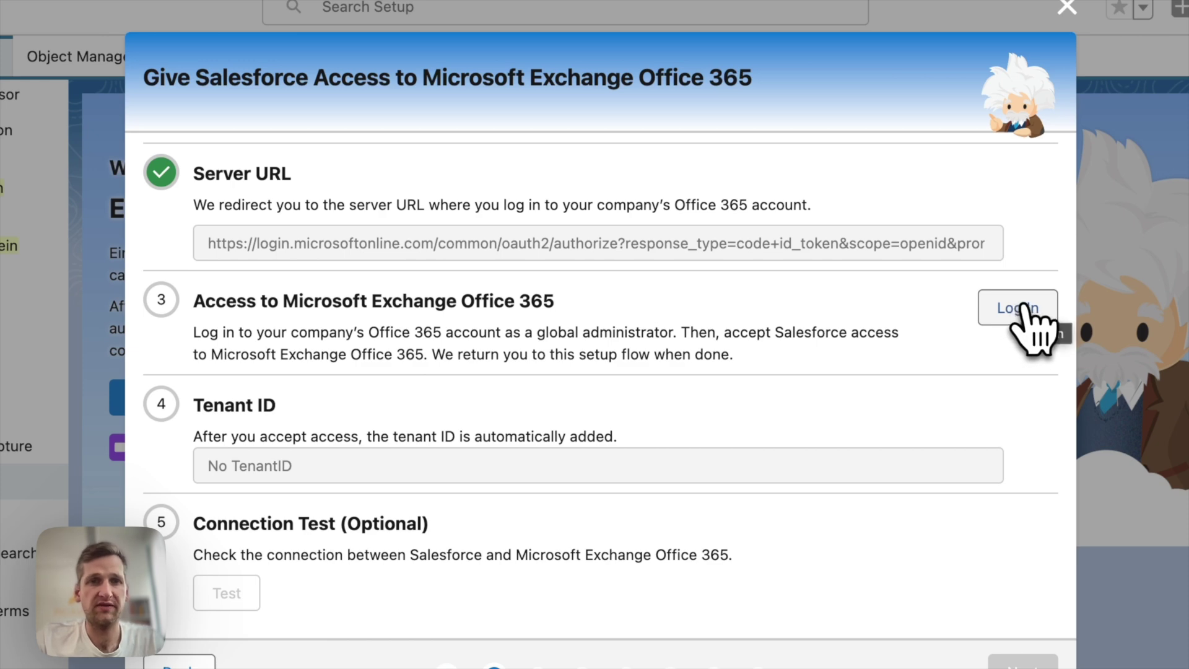
{"action": "left_click", "coordinate": [1028, 312]}
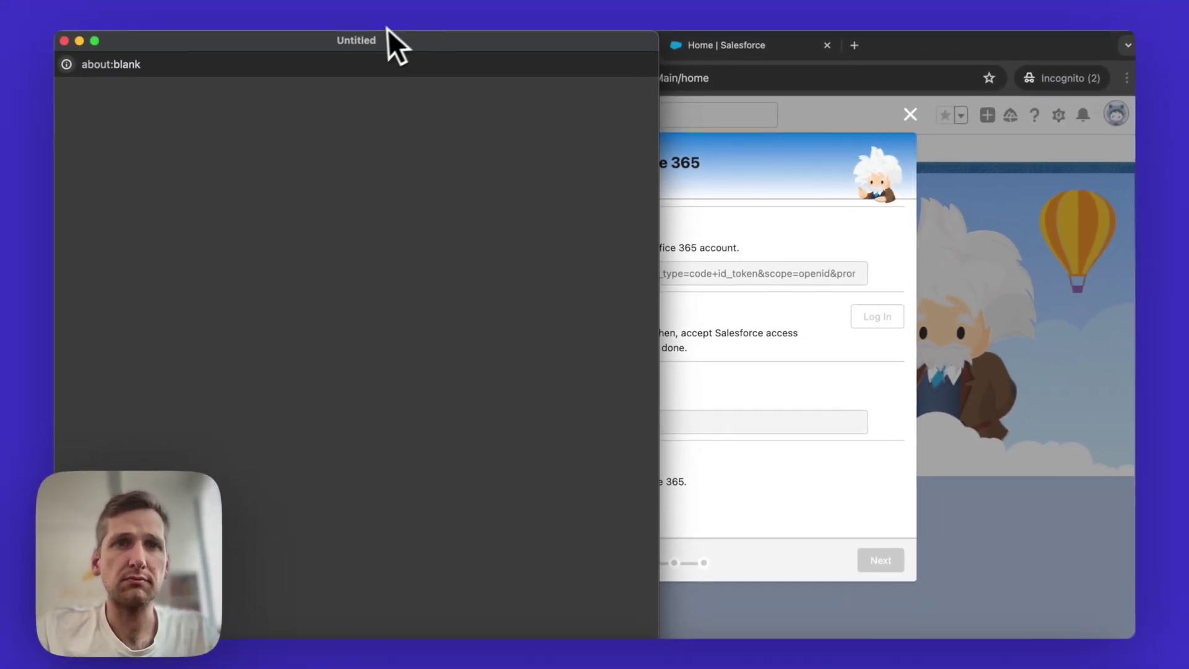
- Sign in with the organisation's admin account and accept the Salesforce Lightning Sync permissions
{"action": "left_click_drag", "start_coordinate": [386, 28], "coordinate": [611, 38]}
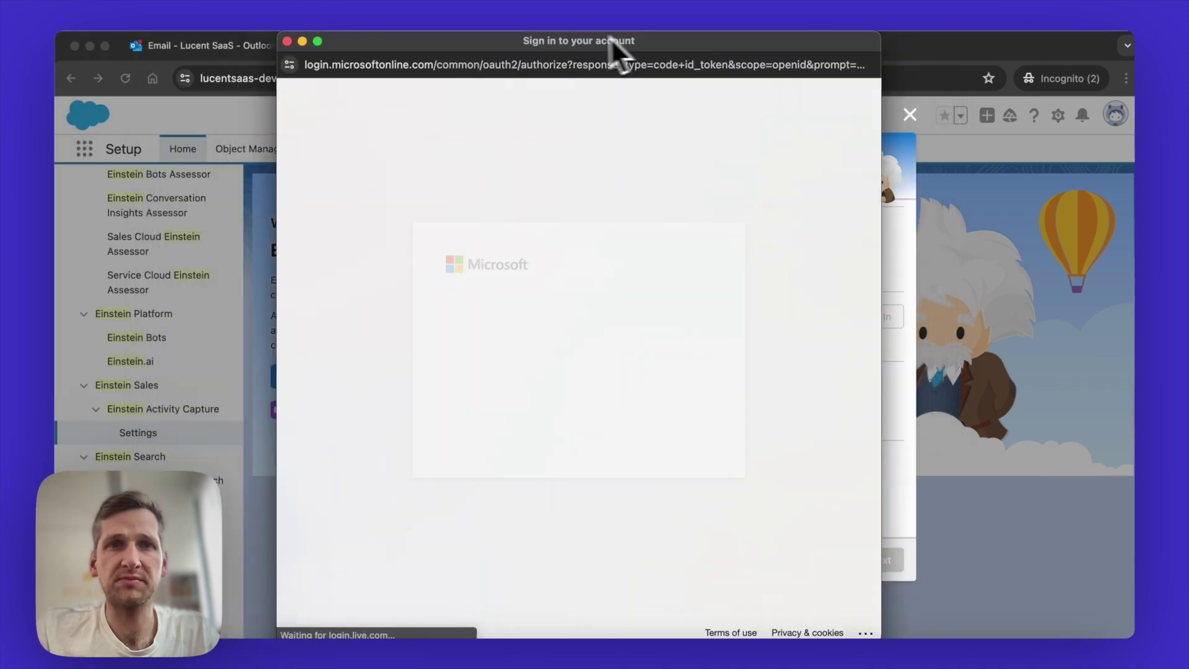
{"action": "left_click", "coordinate": [513, 333]}
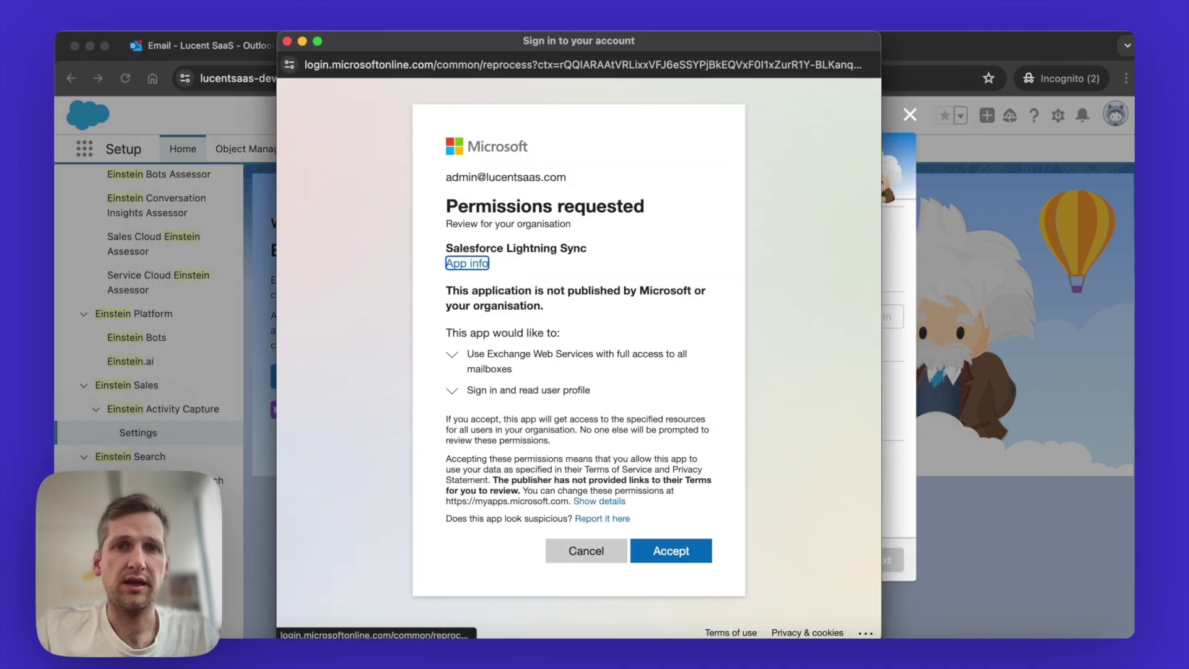
{"action": "left_click", "coordinate": [616, 385]}
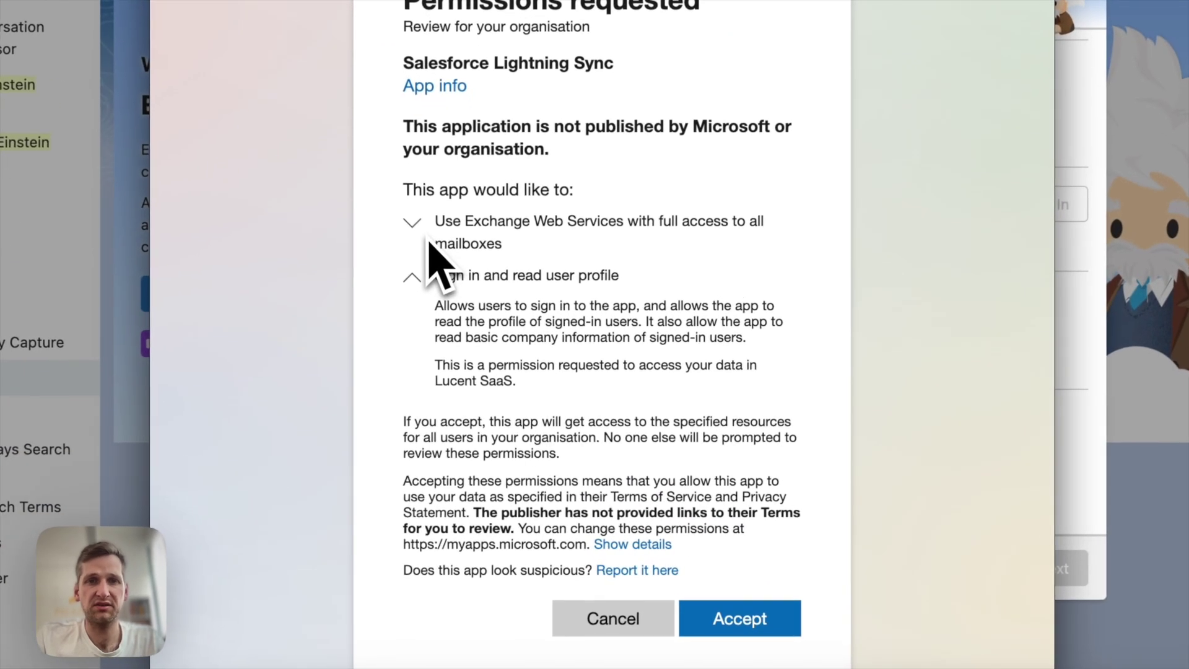
{"action": "left_click", "coordinate": [447, 337]}
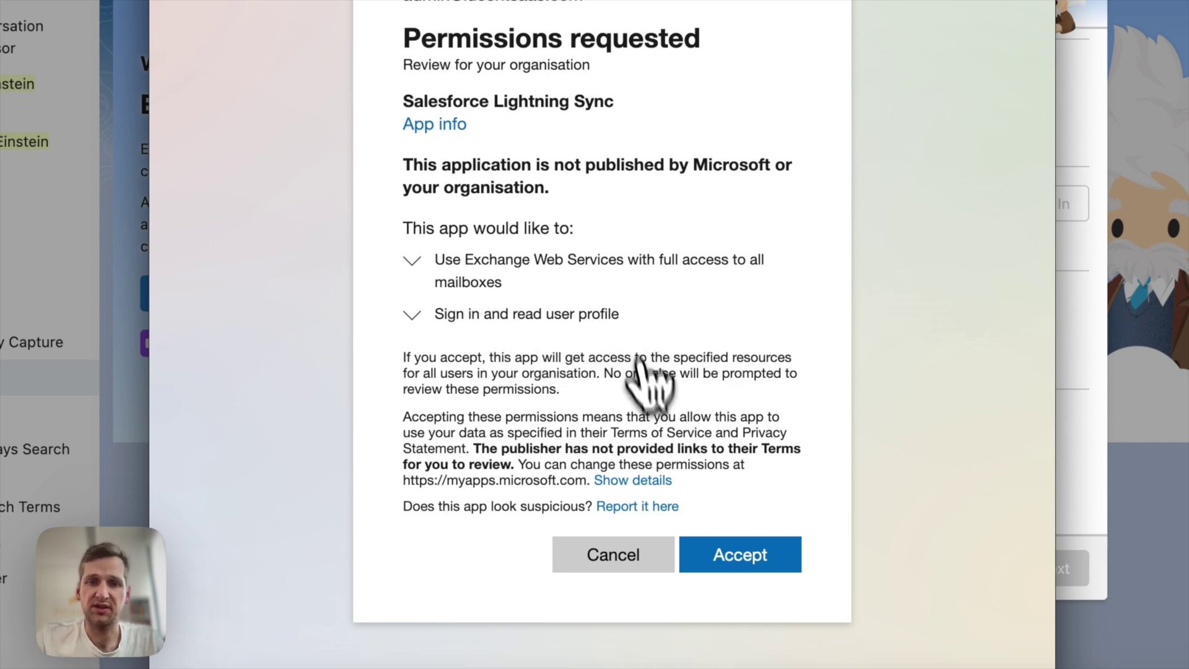
{"action": "left_click", "coordinate": [729, 544]}
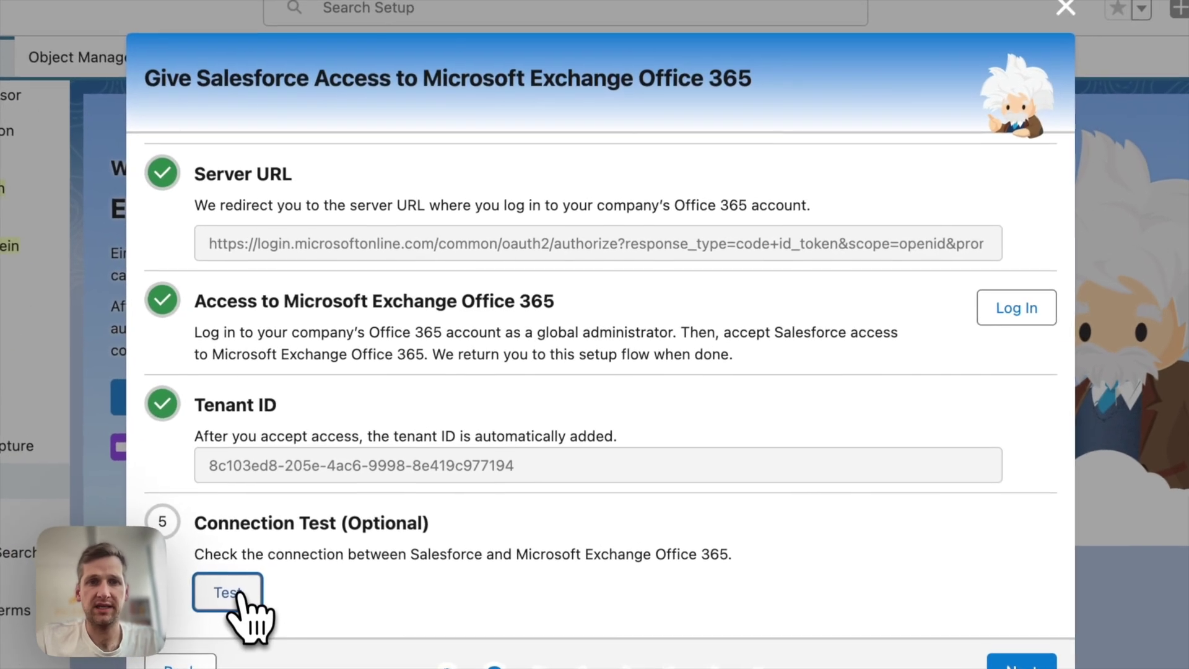
- Test the Exchange connection, name the configuration 'EAC Office 365', and advance to sync settings
{"action": "left_click", "coordinate": [348, 510]}
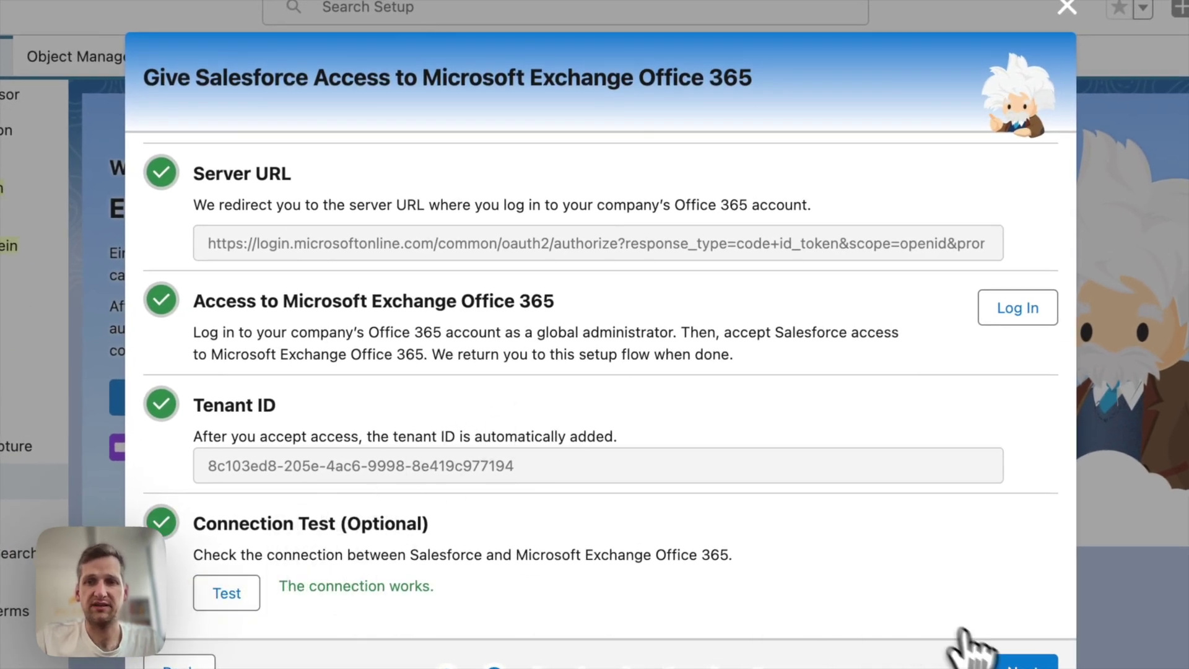
{"action": "left_click", "coordinate": [1022, 664]}
{"action": "left_click", "coordinate": [550, 320]}
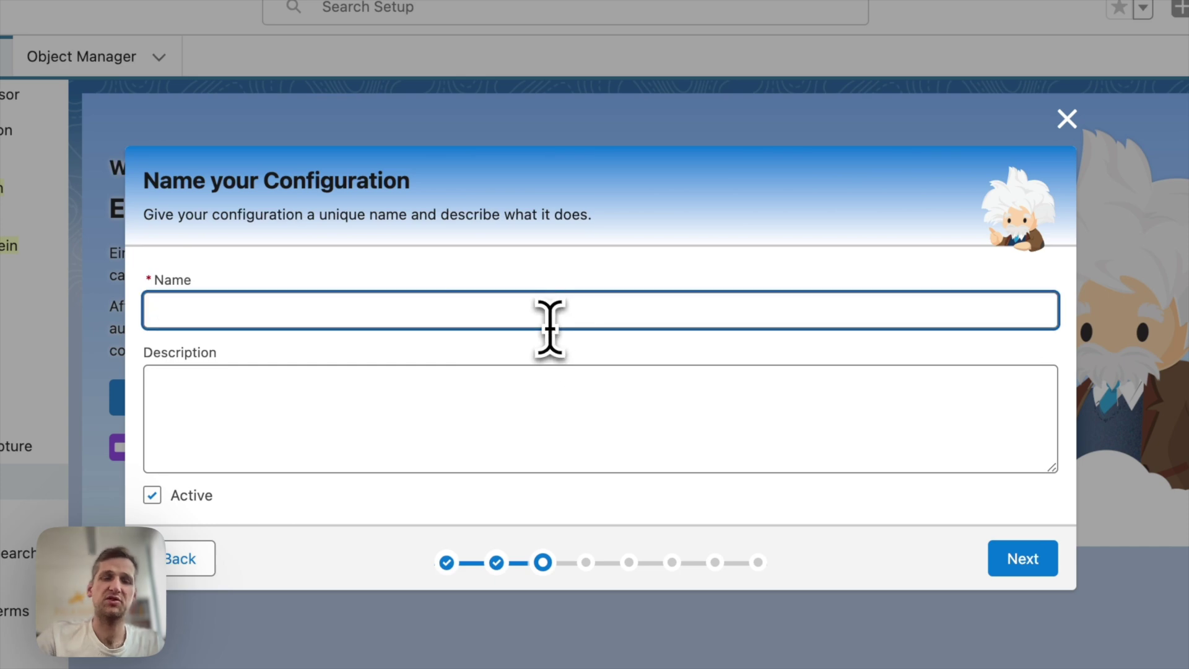
{"action": "type", "text": "EAC"}
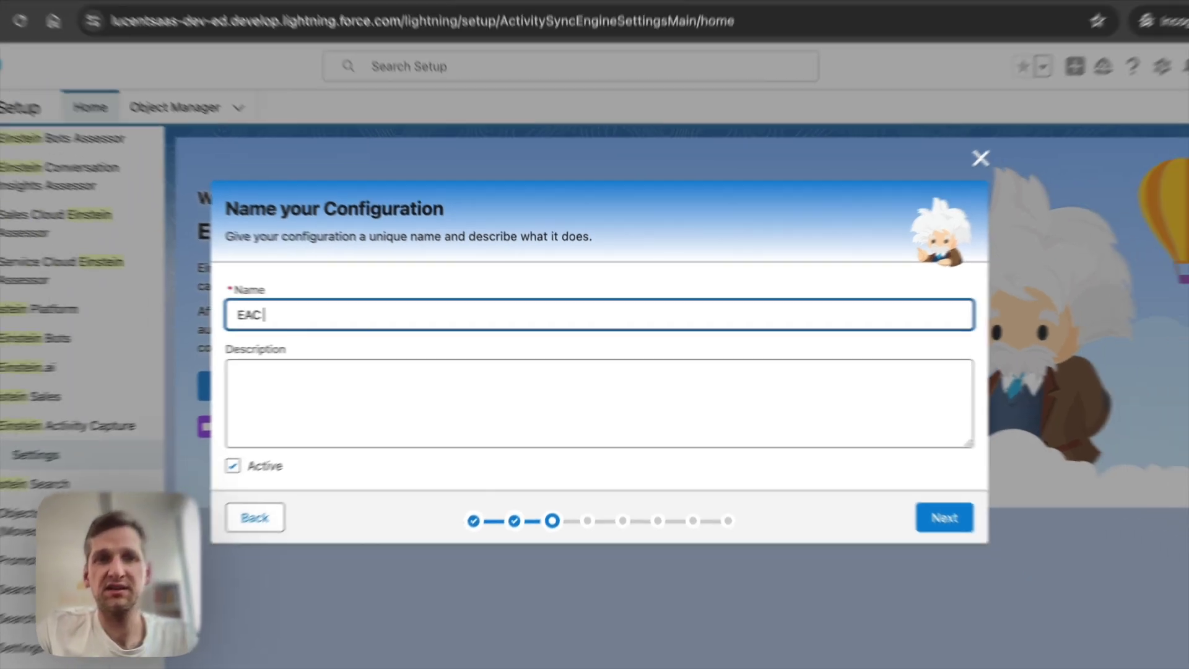
{"action": "type", "text": " Offi"}
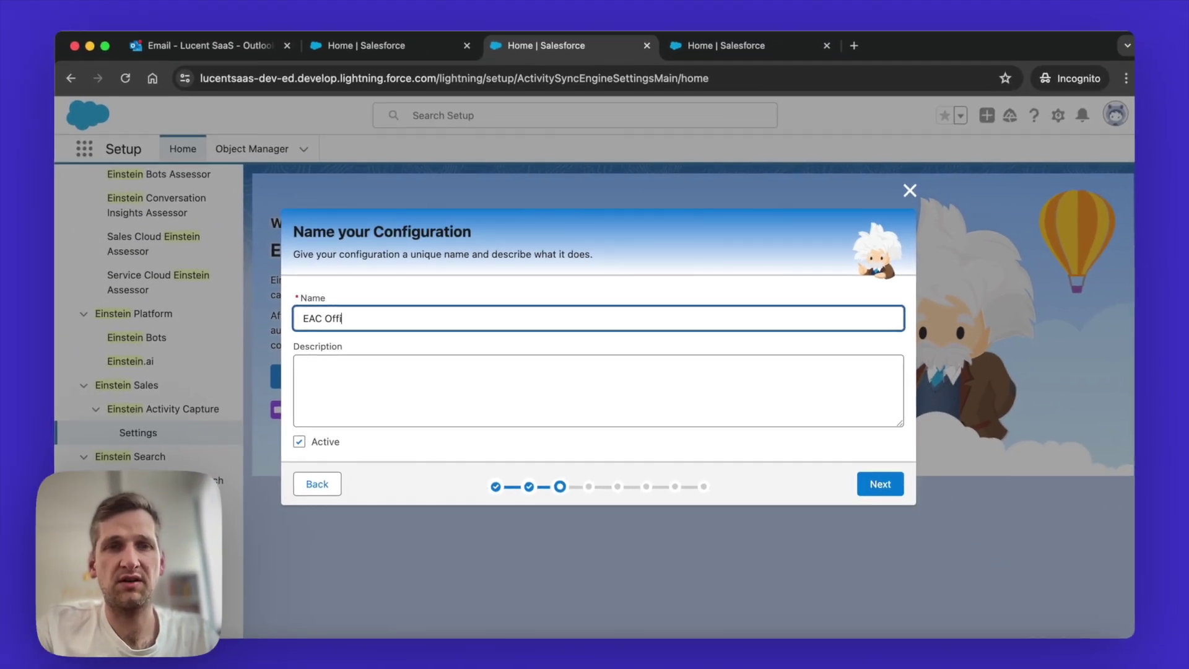
{"action": "type", "text": "ce 365"}
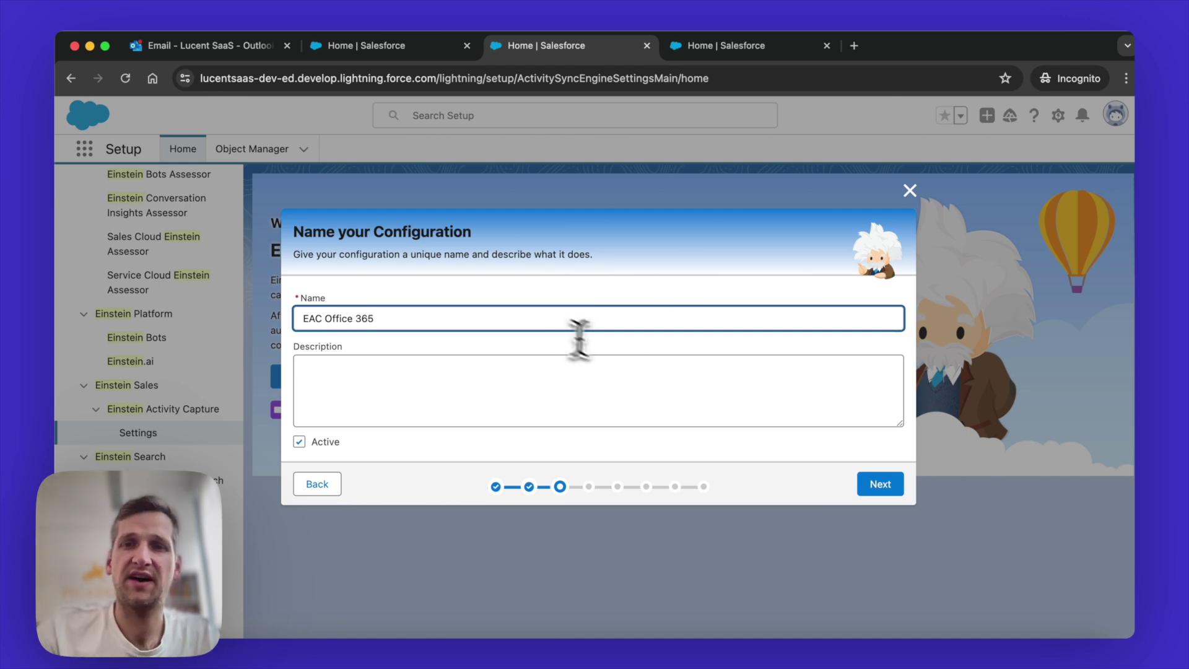
{"action": "left_click", "coordinate": [870, 486]}
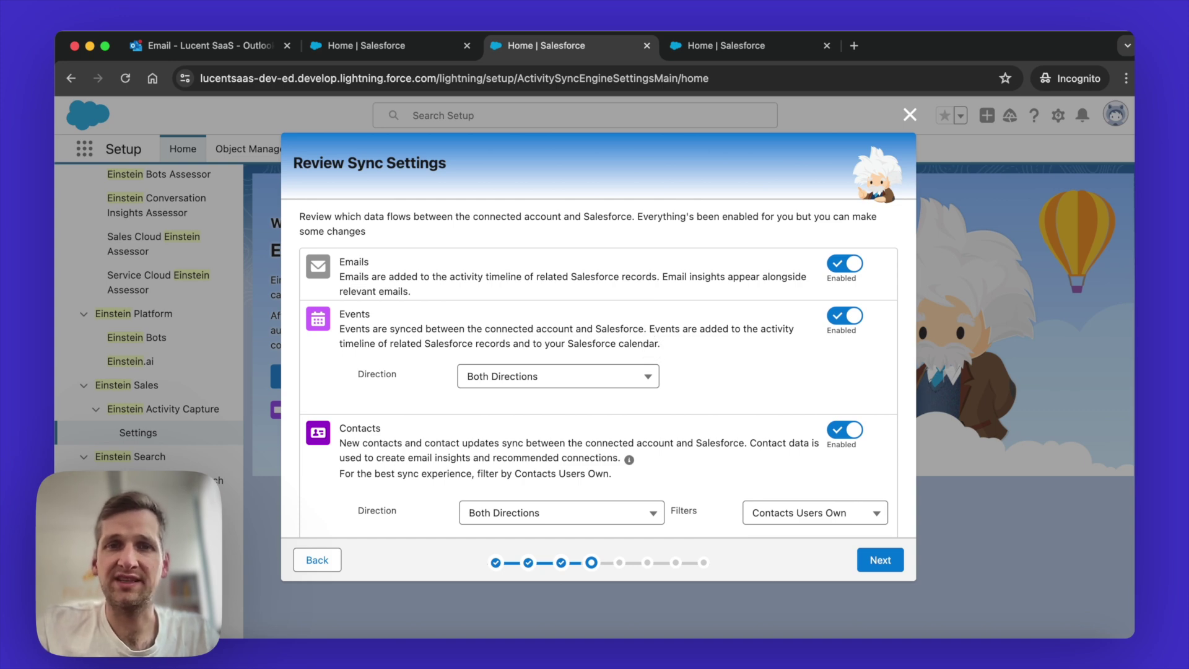
- Set the events sync direction to Microsoft Office 365 to Salesforce only
{"action": "scroll", "coordinate": [650, 341], "scroll_direction": "down", "scroll_amount": 2}
{"action": "scroll", "coordinate": [650, 341], "scroll_direction": "up", "scroll_amount": 2}
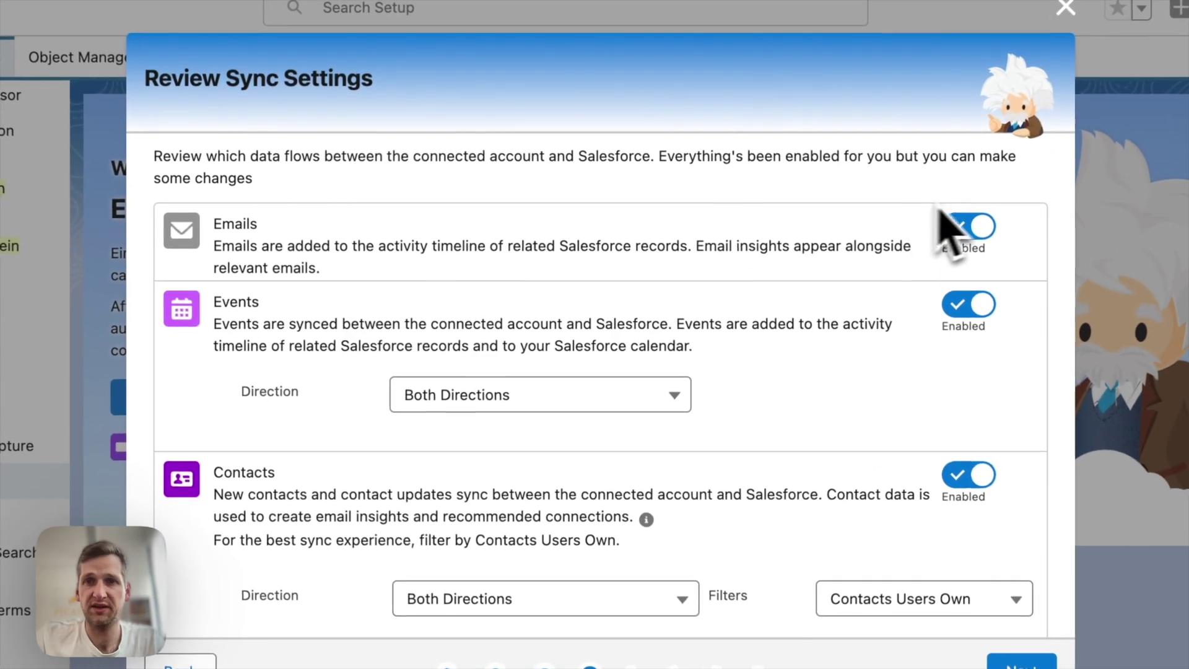
{"action": "scroll", "coordinate": [805, 365], "scroll_direction": "down", "scroll_amount": 2}
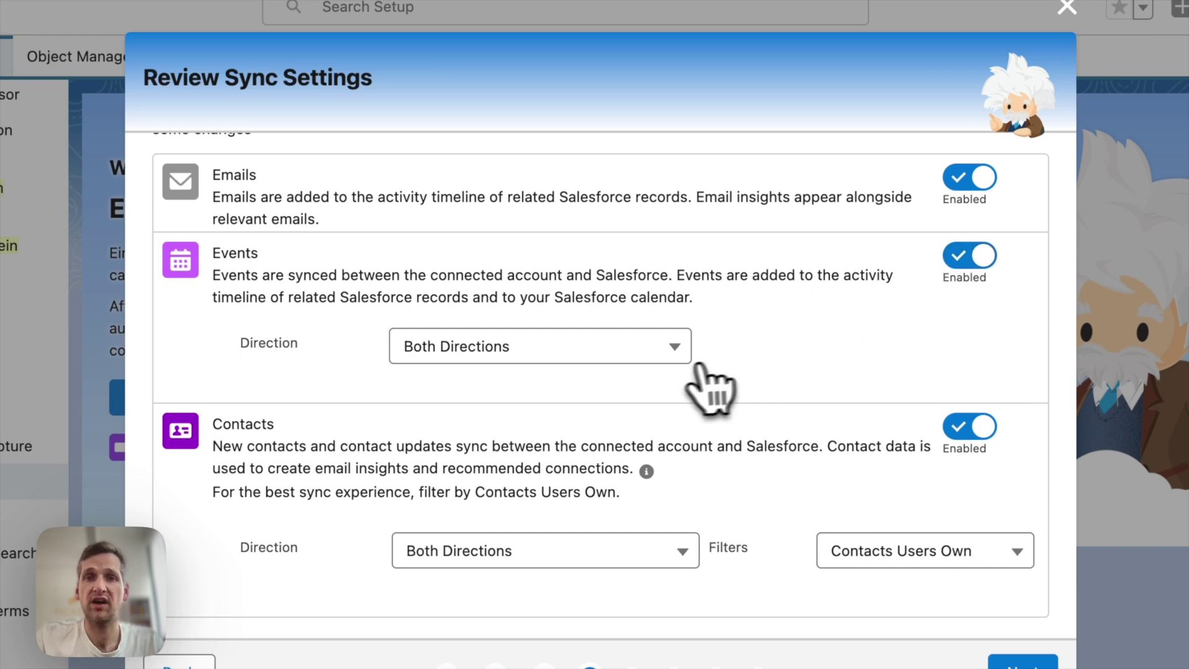
{"action": "left_click", "coordinate": [671, 359]}
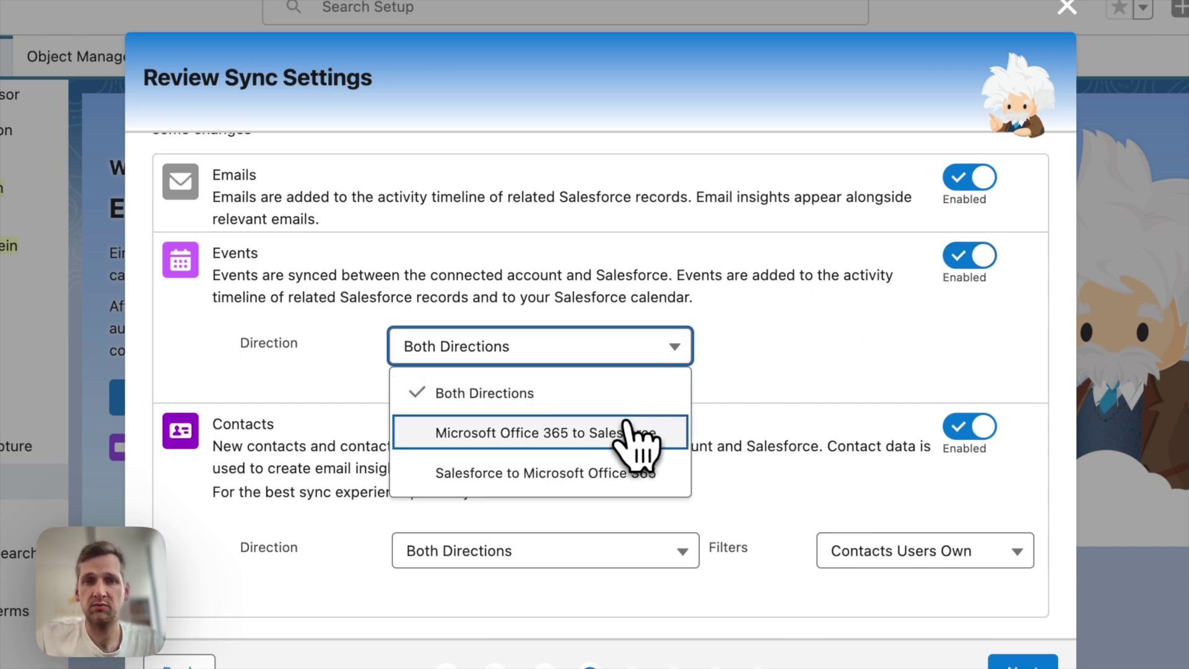
{"action": "left_click", "coordinate": [455, 444]}
{"action": "left_click", "coordinate": [607, 351]}
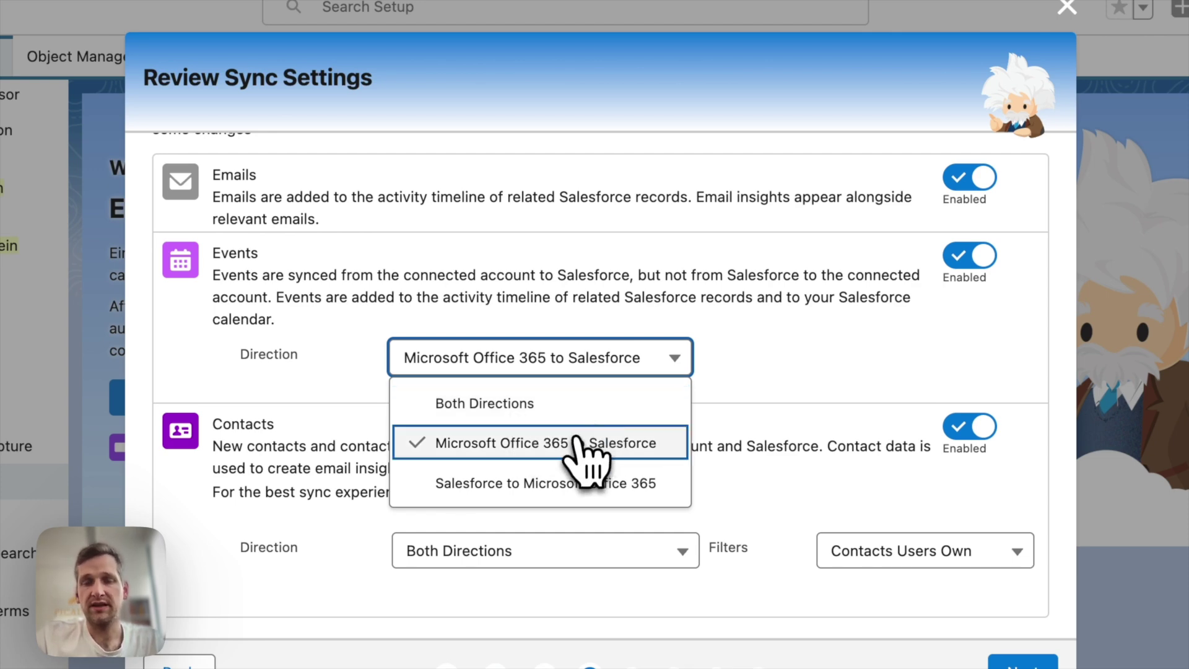
{"action": "left_click", "coordinate": [579, 445]}
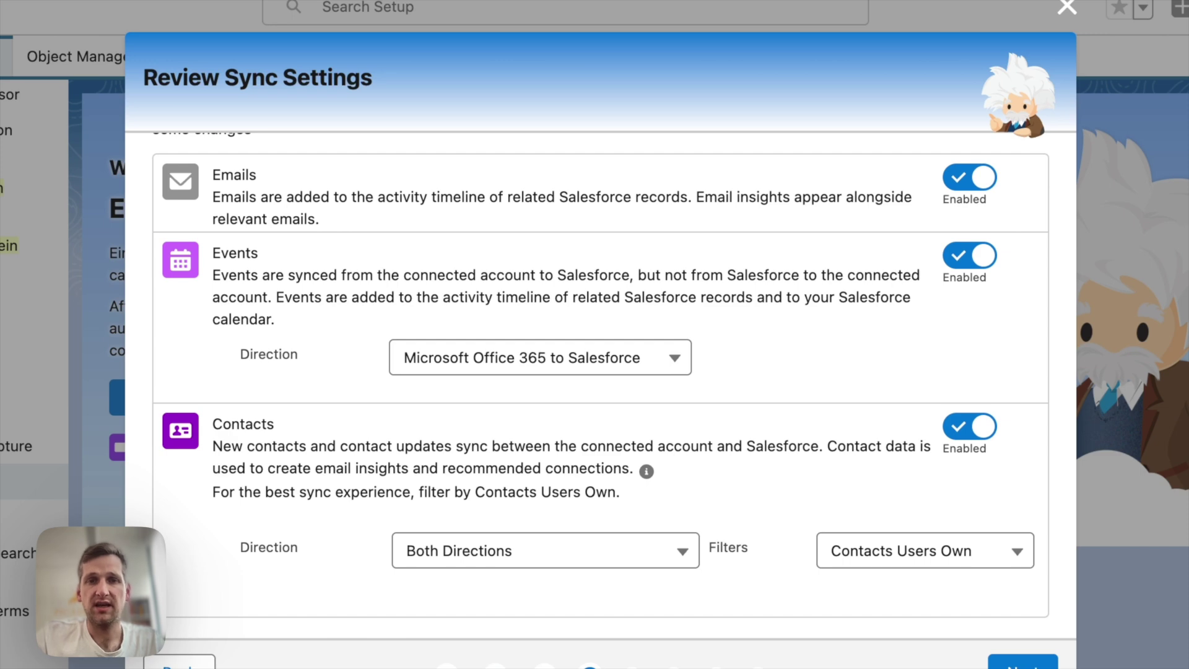
{"action": "left_click", "coordinate": [594, 362]}
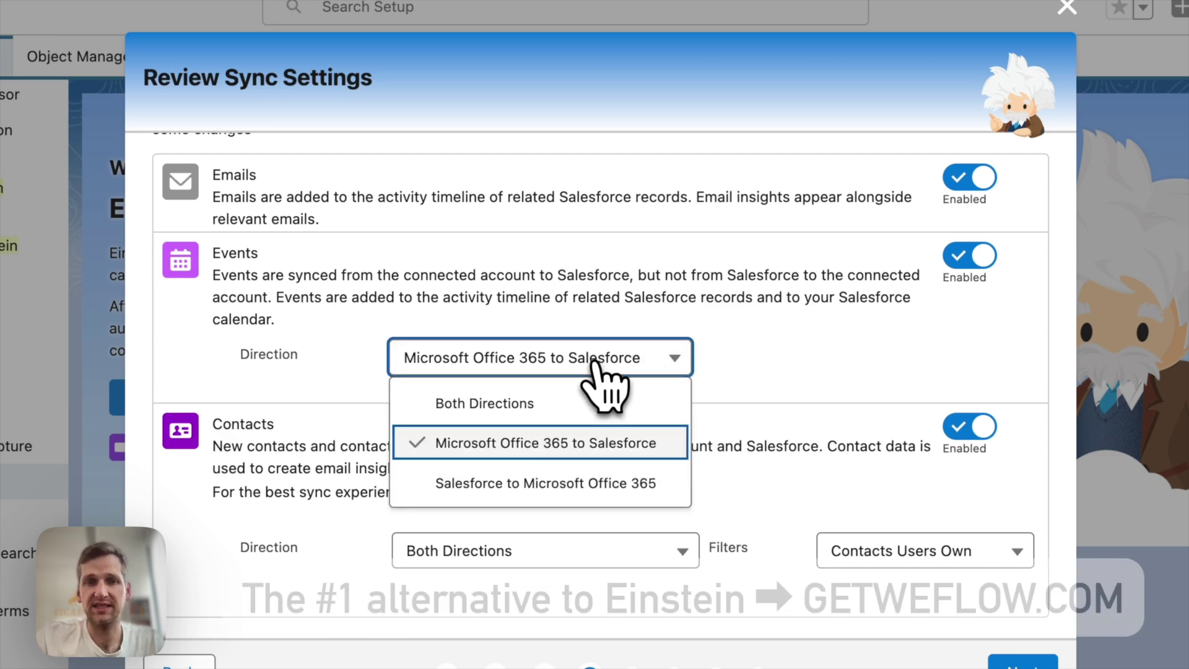
{"action": "left_click", "coordinate": [778, 331]}
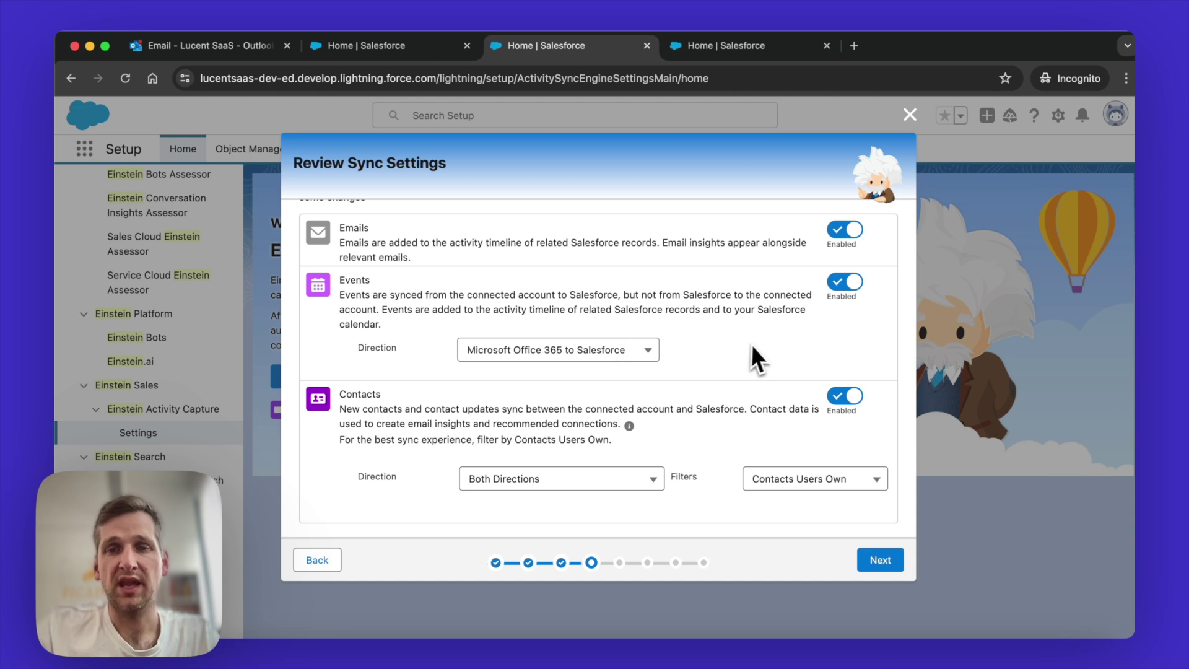
- Disable contact syncing and continue to Advanced Settings
{"action": "scroll", "coordinate": [756, 356], "scroll_direction": "down", "scroll_amount": 1}
{"action": "left_click", "coordinate": [846, 392]}
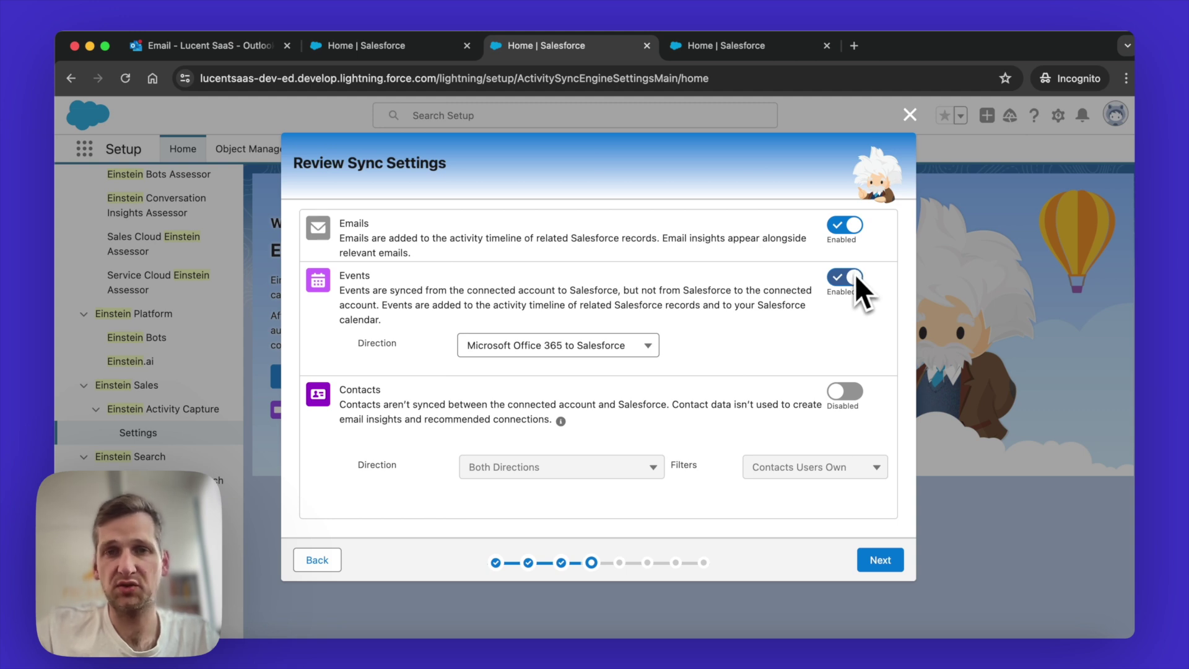
{"action": "scroll", "coordinate": [845, 291], "scroll_direction": "up", "scroll_amount": 1}
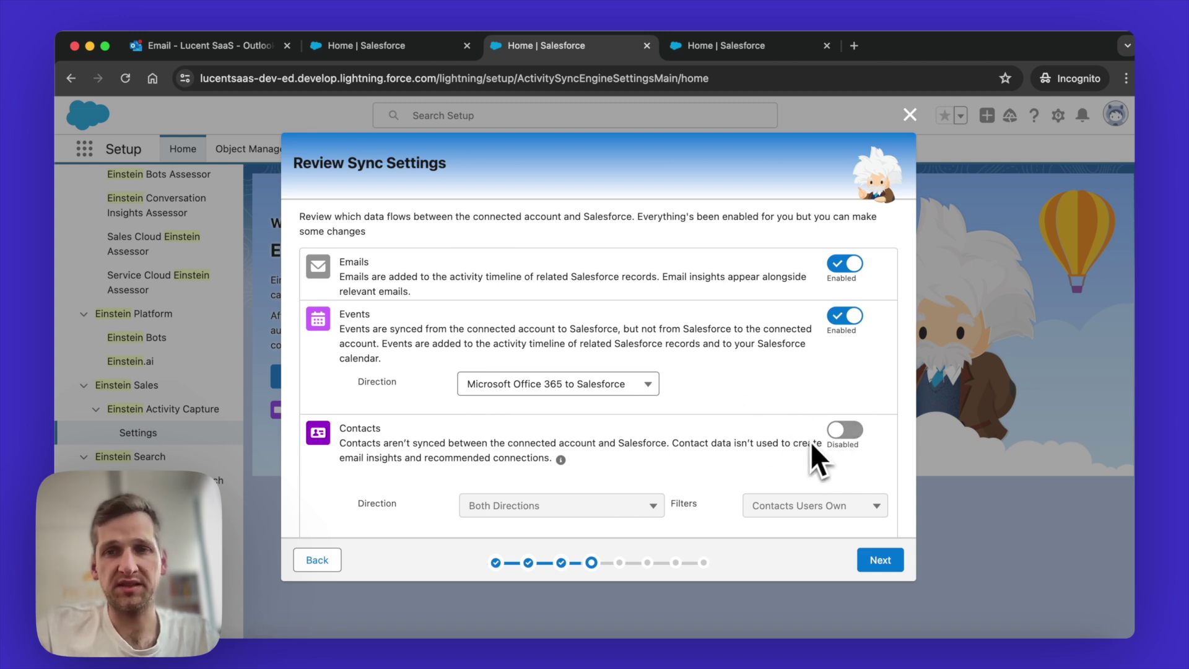
{"action": "left_click", "coordinate": [894, 560]}
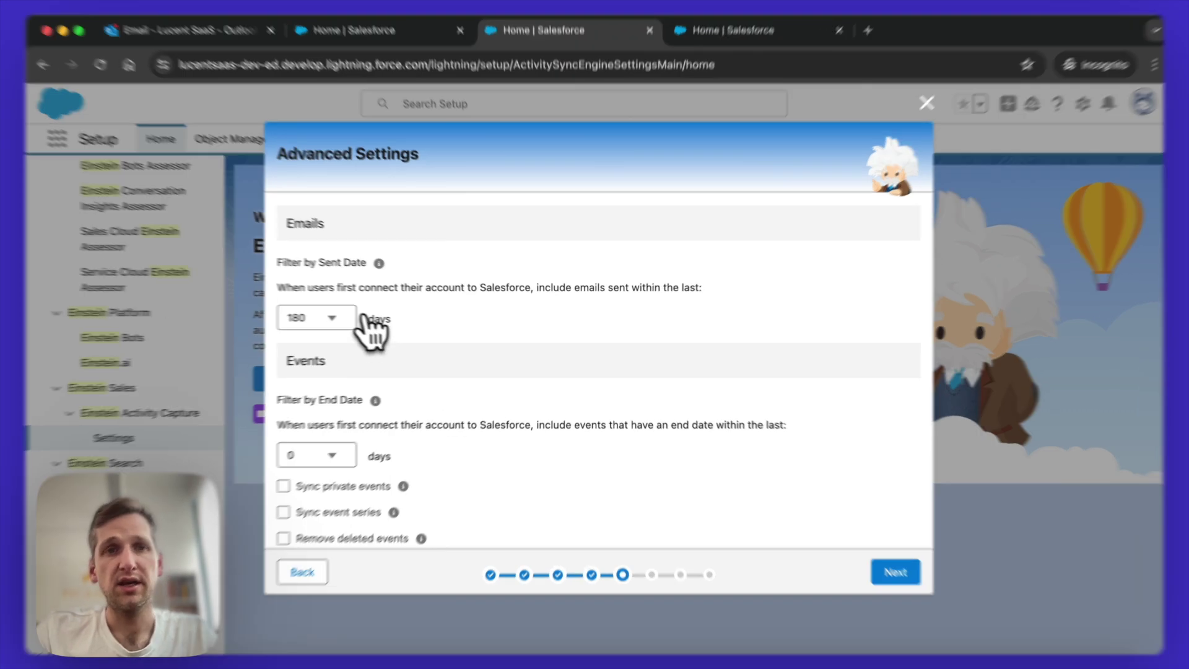
- Keep the email filter at messages sent within the last 180 days
{"action": "left_click", "coordinate": [337, 317]}
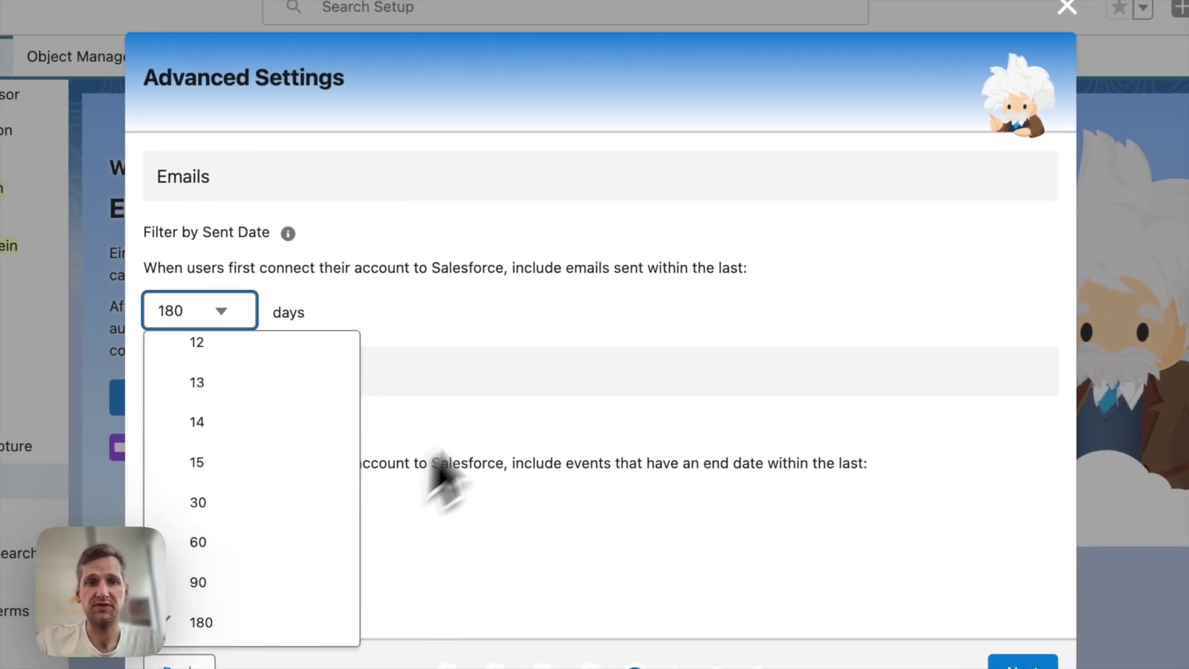
{"action": "left_click", "coordinate": [524, 370]}
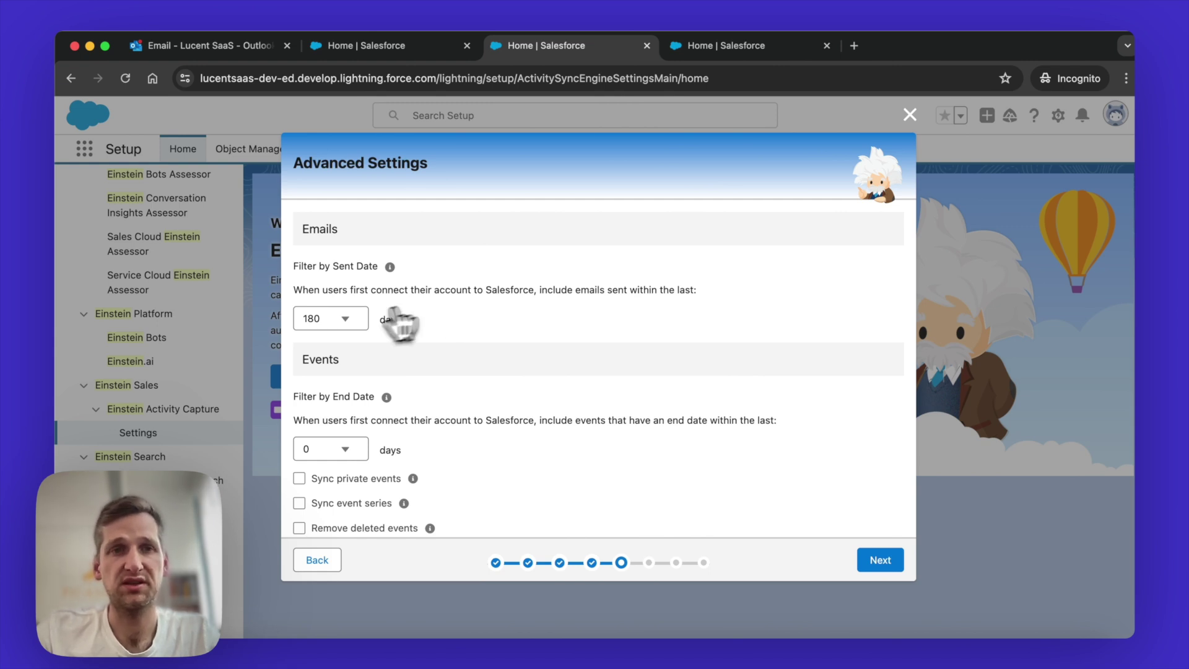
{"action": "left_click", "coordinate": [339, 325]}
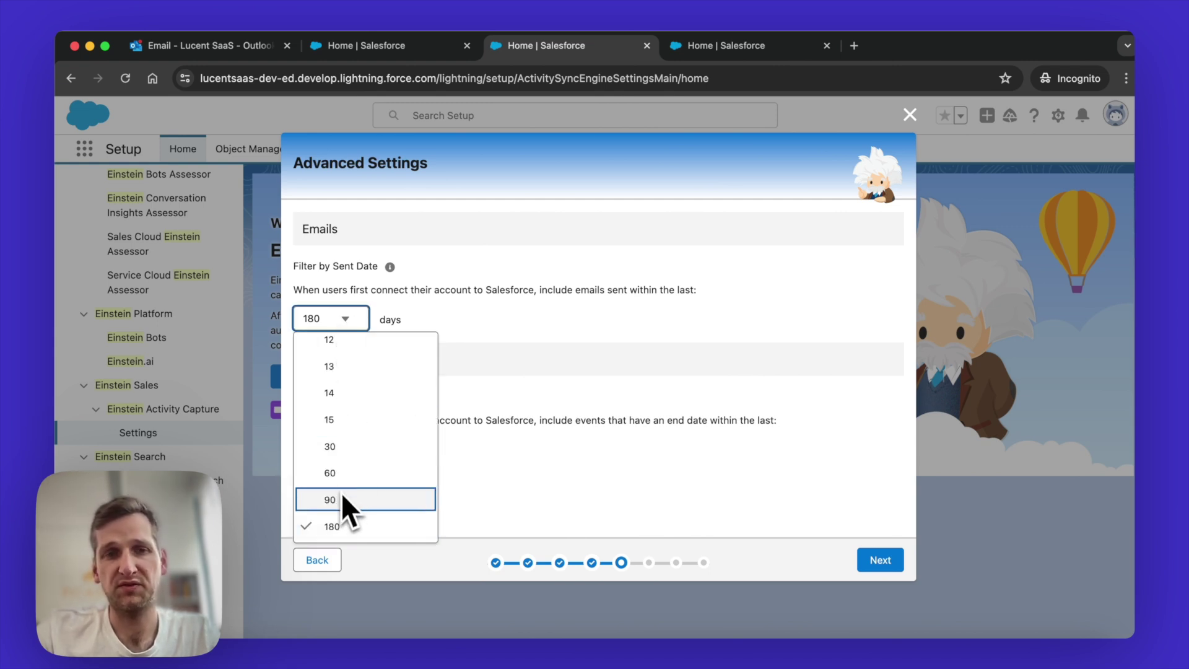
{"action": "left_click", "coordinate": [350, 527]}
{"action": "scroll", "coordinate": [451, 409], "scroll_direction": "down", "scroll_amount": 3}
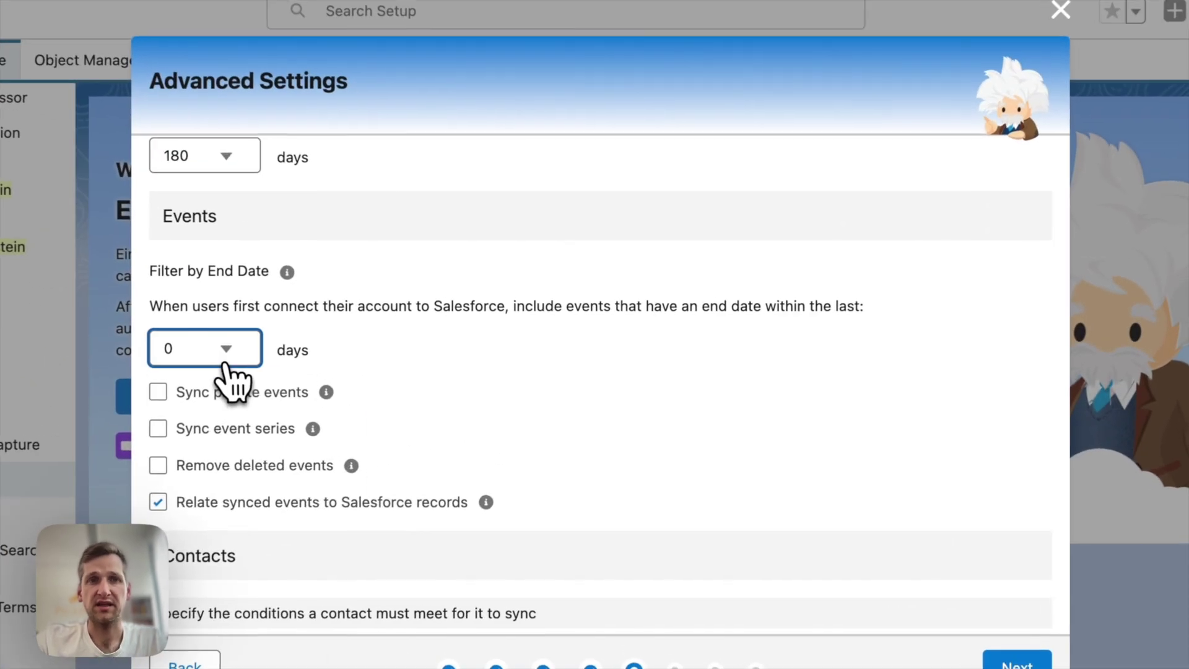
- Filter events to an end date within 180 days and enable Sync event series and Remove deleted events
{"action": "left_click", "coordinate": [226, 368]}
{"action": "scroll", "coordinate": [221, 600], "scroll_direction": "down", "scroll_amount": 5}
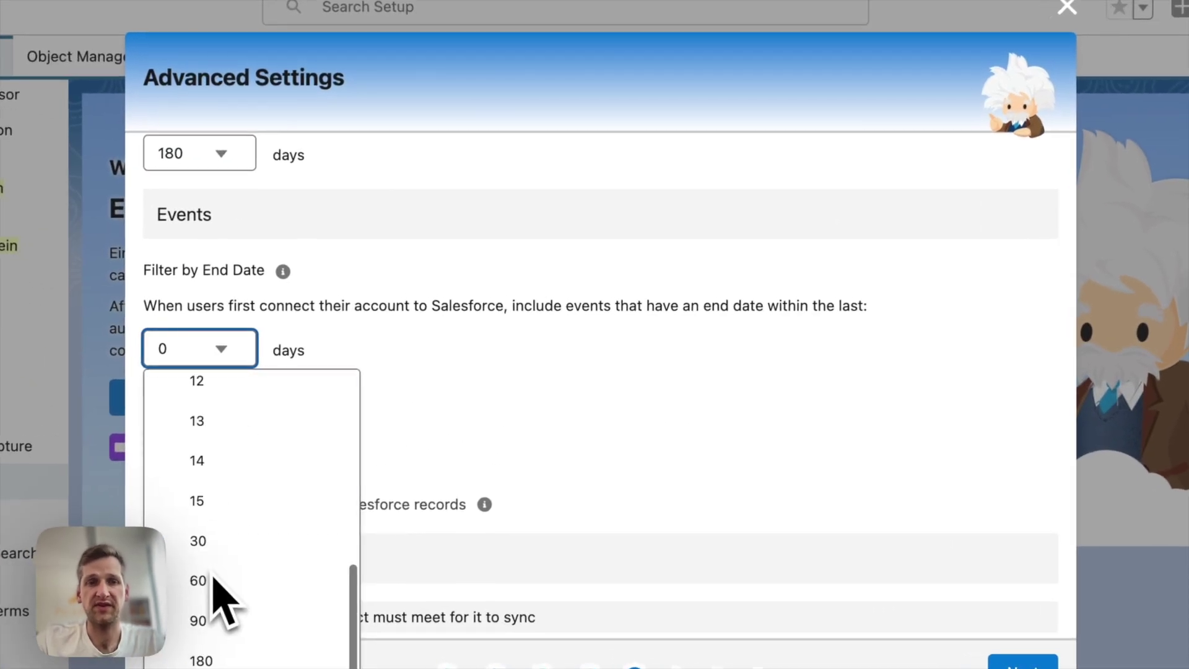
{"action": "left_click", "coordinate": [213, 655]}
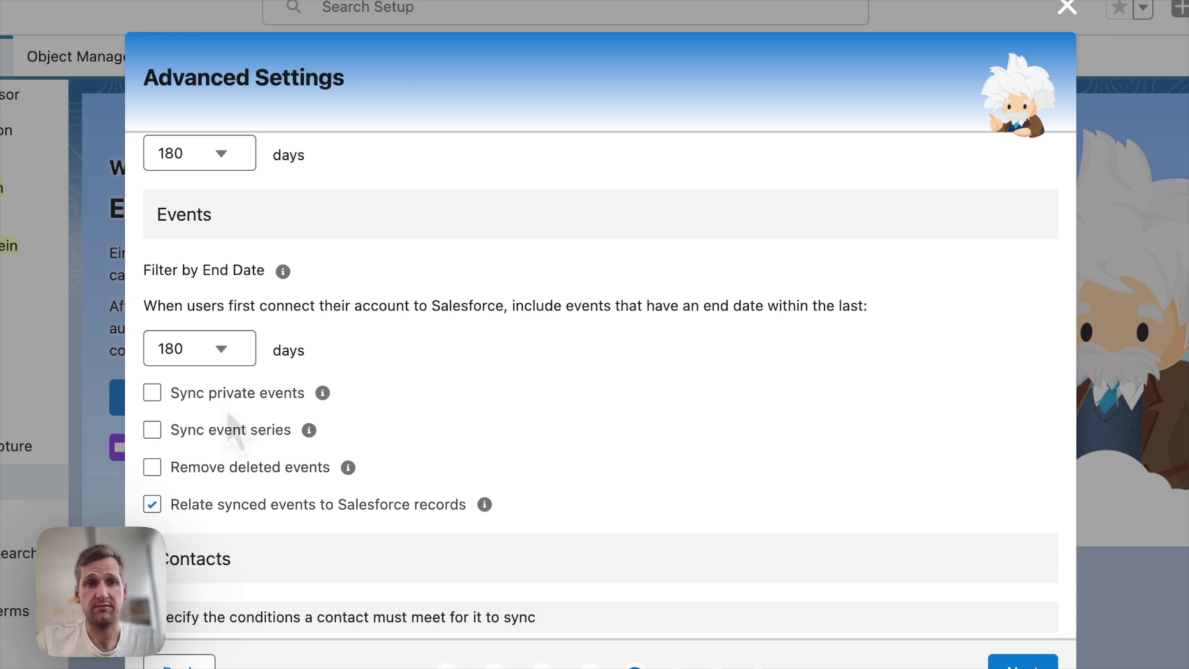
{"action": "left_click", "coordinate": [153, 432]}
{"action": "left_click", "coordinate": [153, 469]}
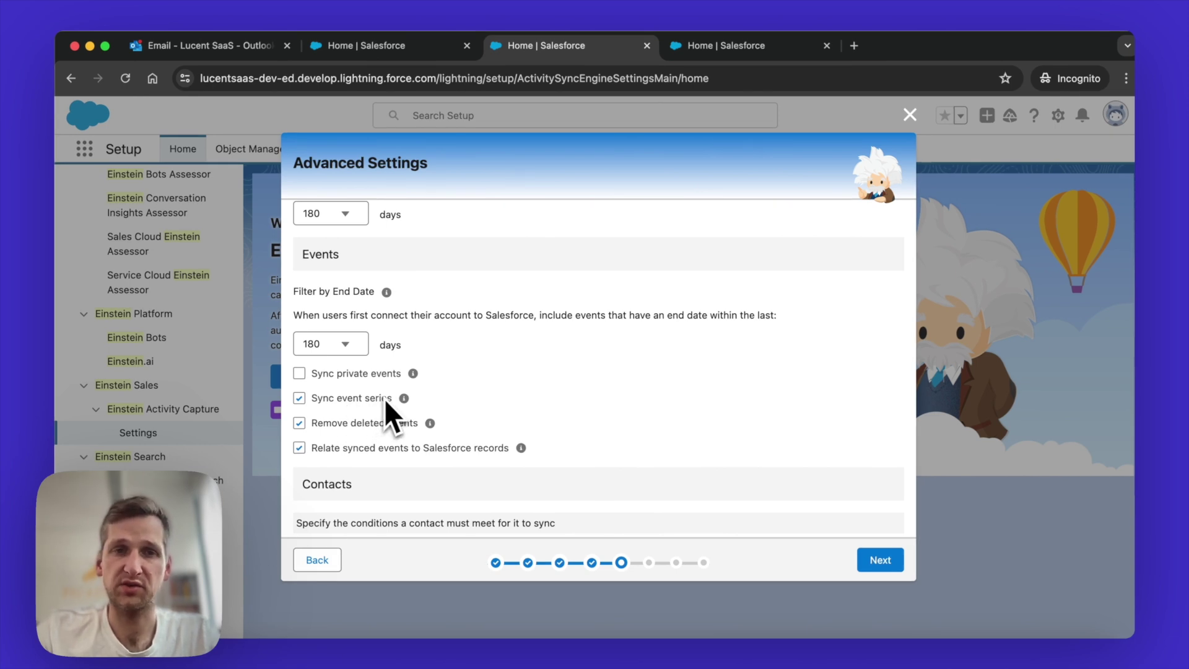
{"action": "scroll", "coordinate": [384, 399], "scroll_direction": "down", "scroll_amount": 1}
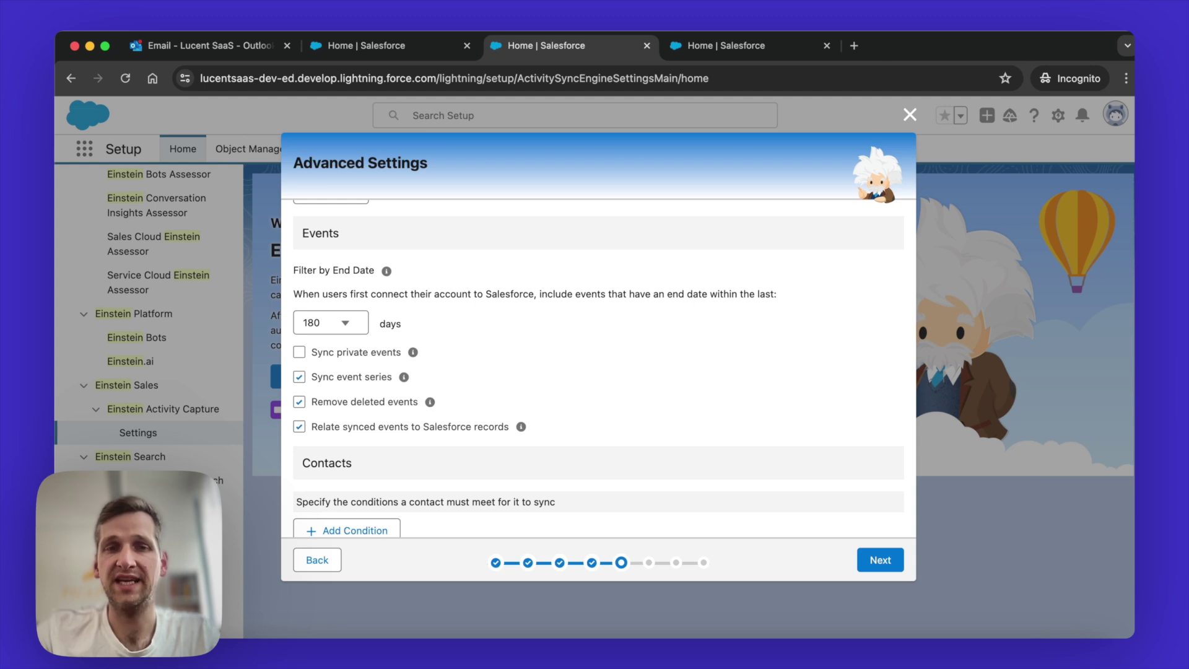
{"action": "scroll", "coordinate": [483, 409], "scroll_direction": "down", "scroll_amount": 1}
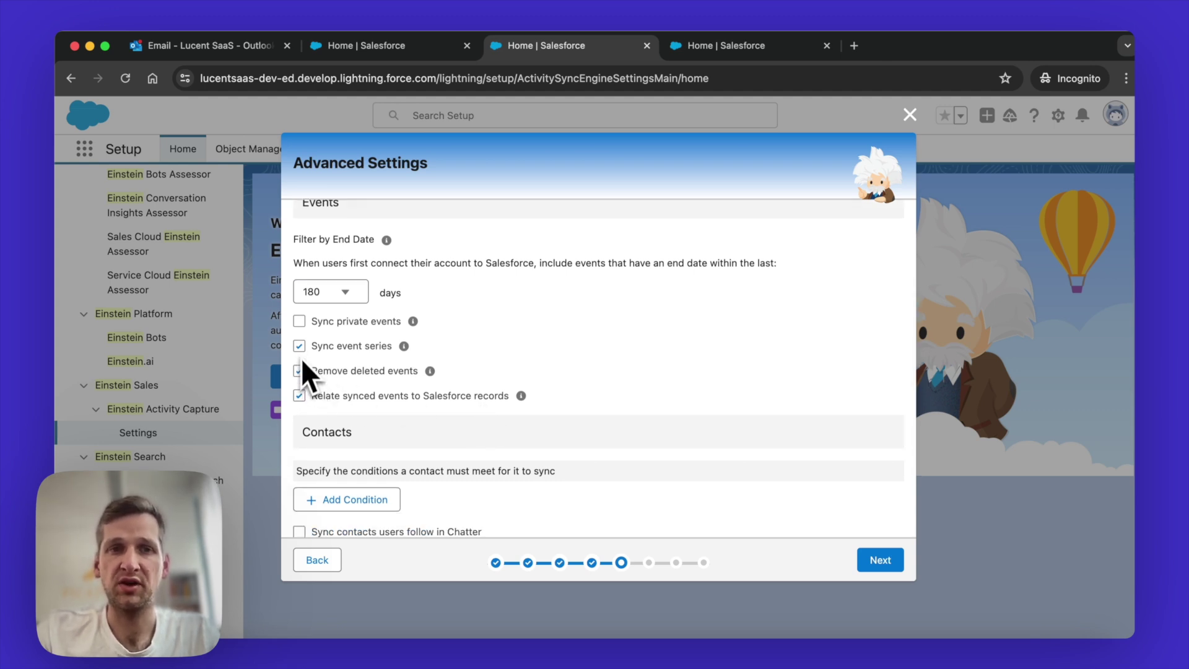
{"action": "scroll", "coordinate": [332, 345], "scroll_direction": "down", "scroll_amount": 3}
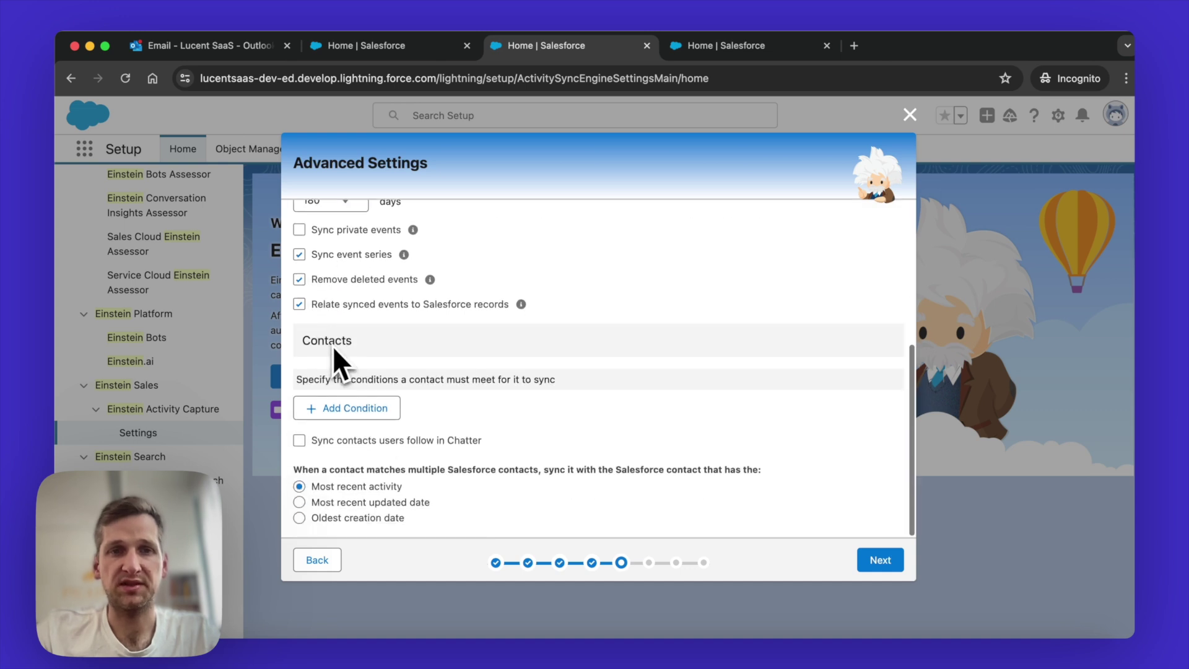
- Move to the Add Users and Profiles step and browse the available users
{"action": "left_click", "coordinate": [887, 560]}
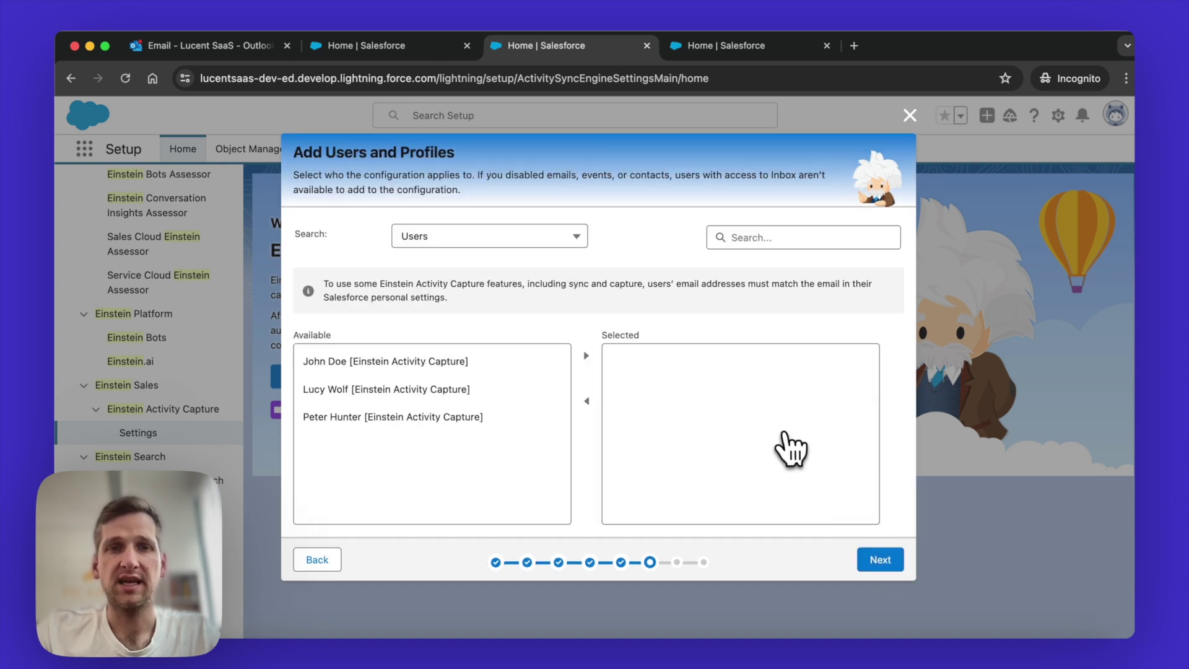
{"action": "left_click", "coordinate": [551, 234]}
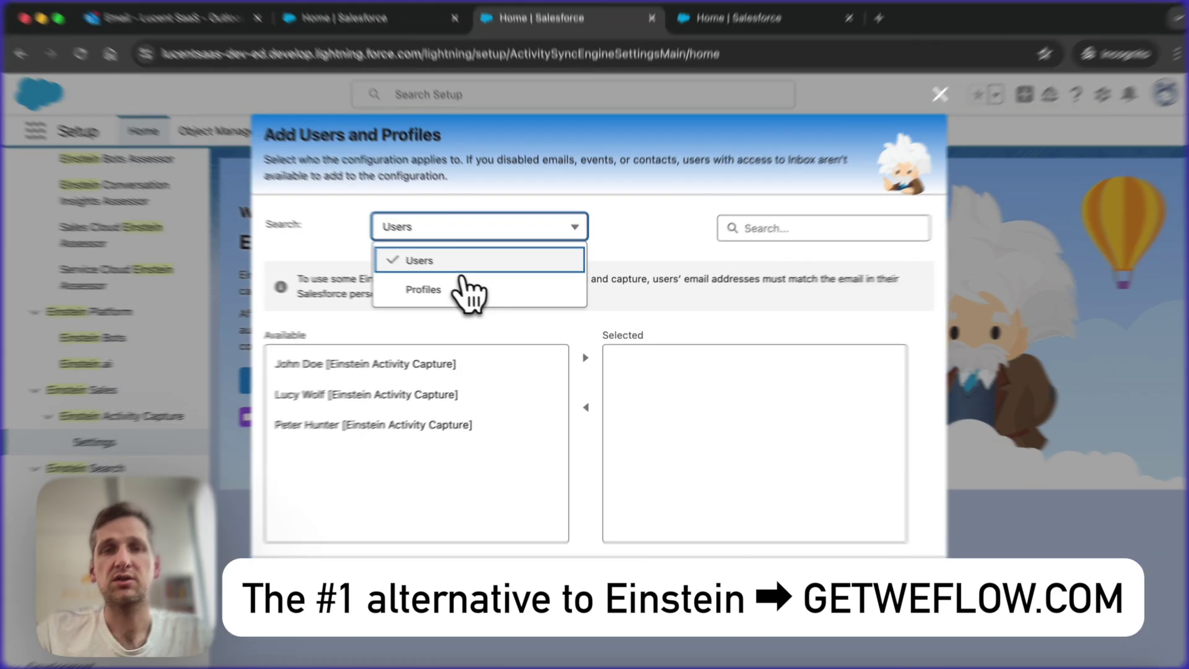
{"action": "left_click", "coordinate": [474, 267]}
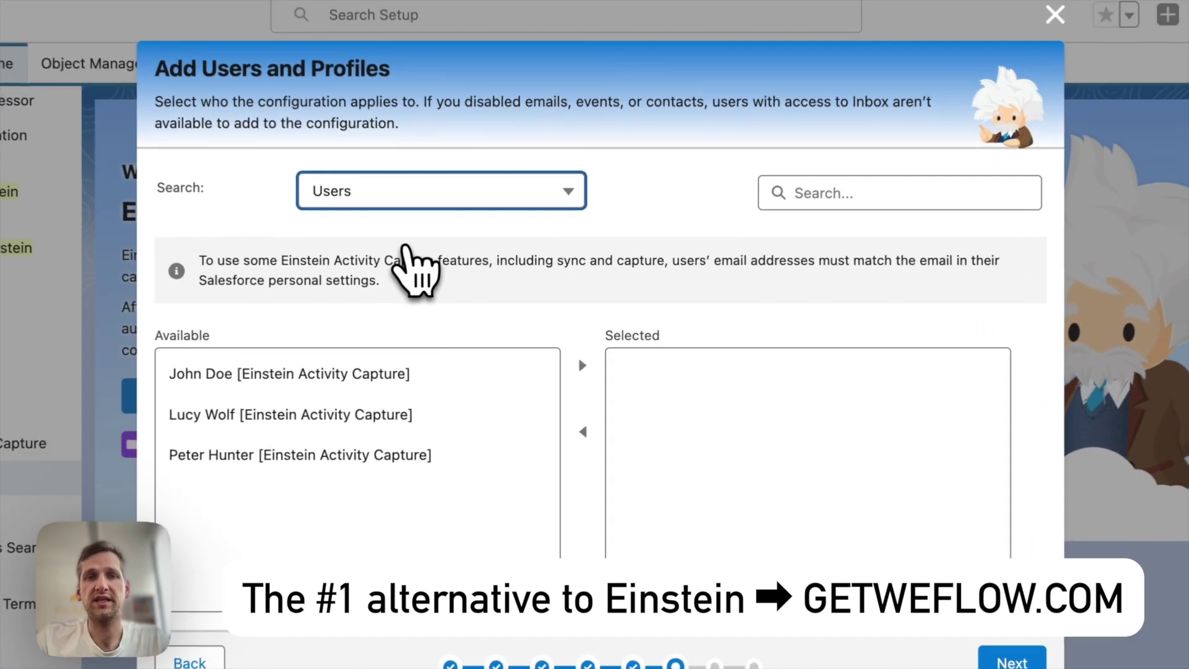
{"action": "left_click", "coordinate": [467, 360]}
{"action": "left_click", "coordinate": [319, 457]}
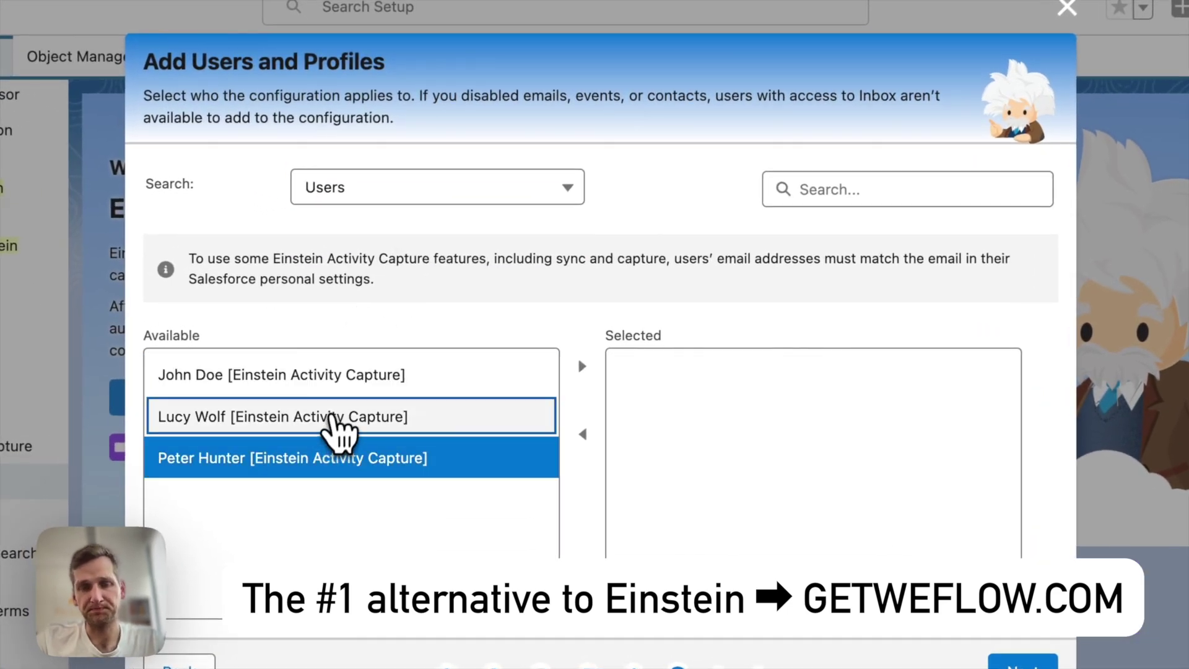
{"action": "left_click", "coordinate": [342, 379]}
{"action": "left_click", "coordinate": [349, 402]}
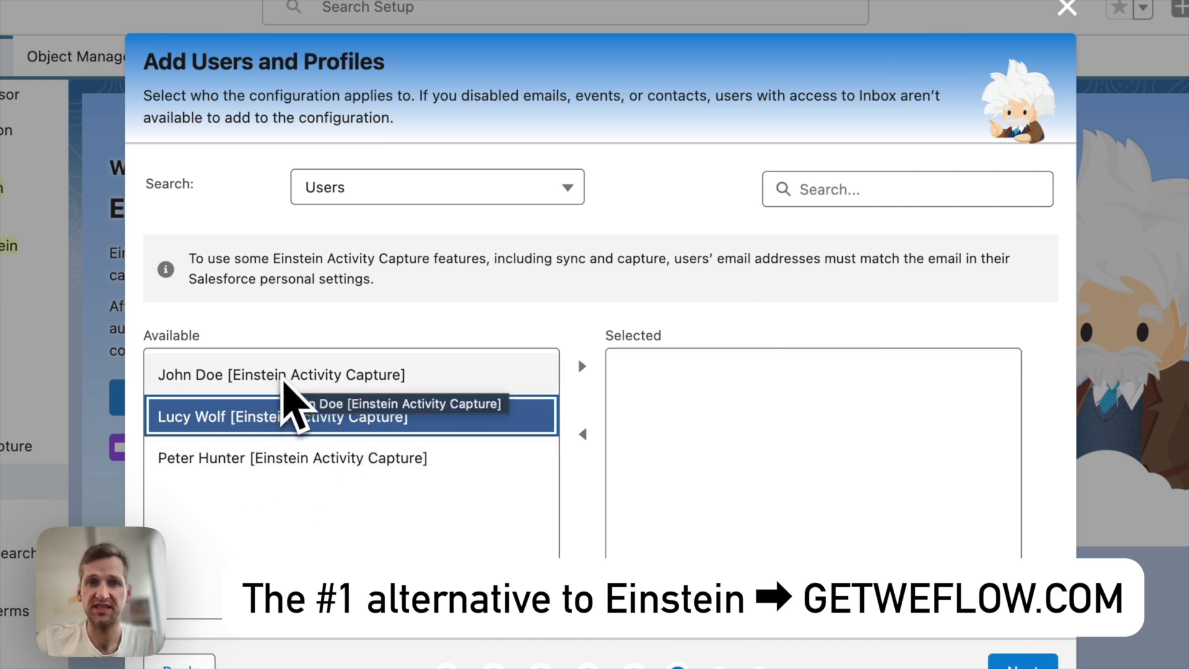
{"action": "left_click", "coordinate": [327, 384]}
{"action": "left_click", "coordinate": [328, 382]}
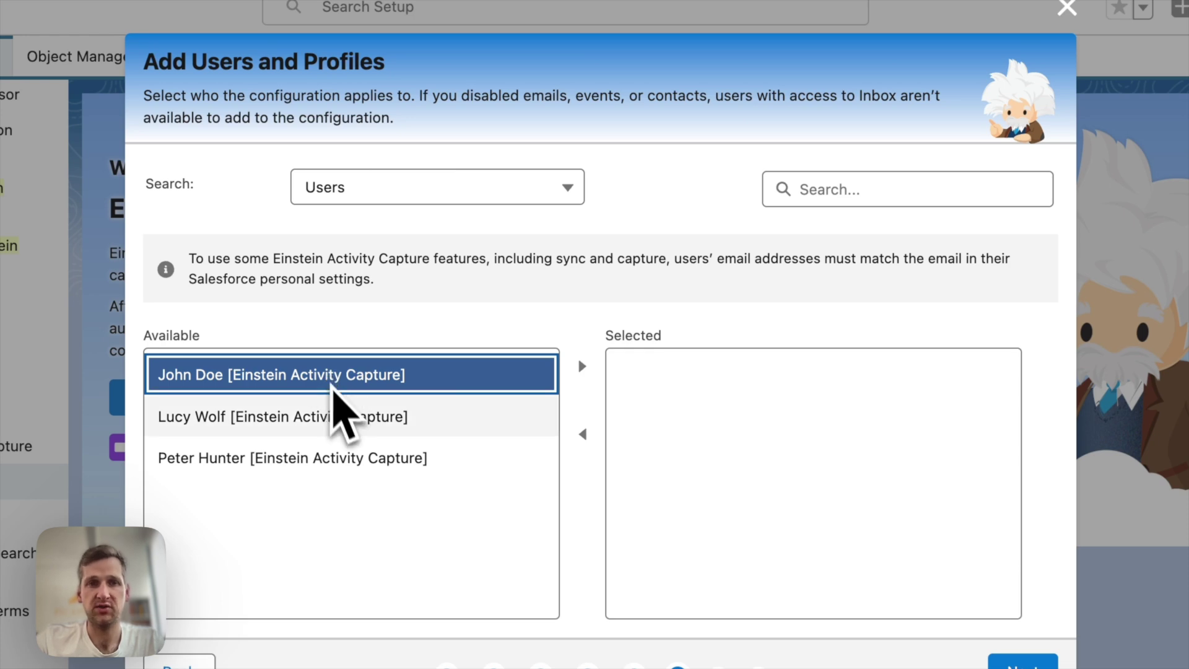
- Switch the Search picker to Profiles to list the available profiles
{"action": "left_click", "coordinate": [483, 189]}
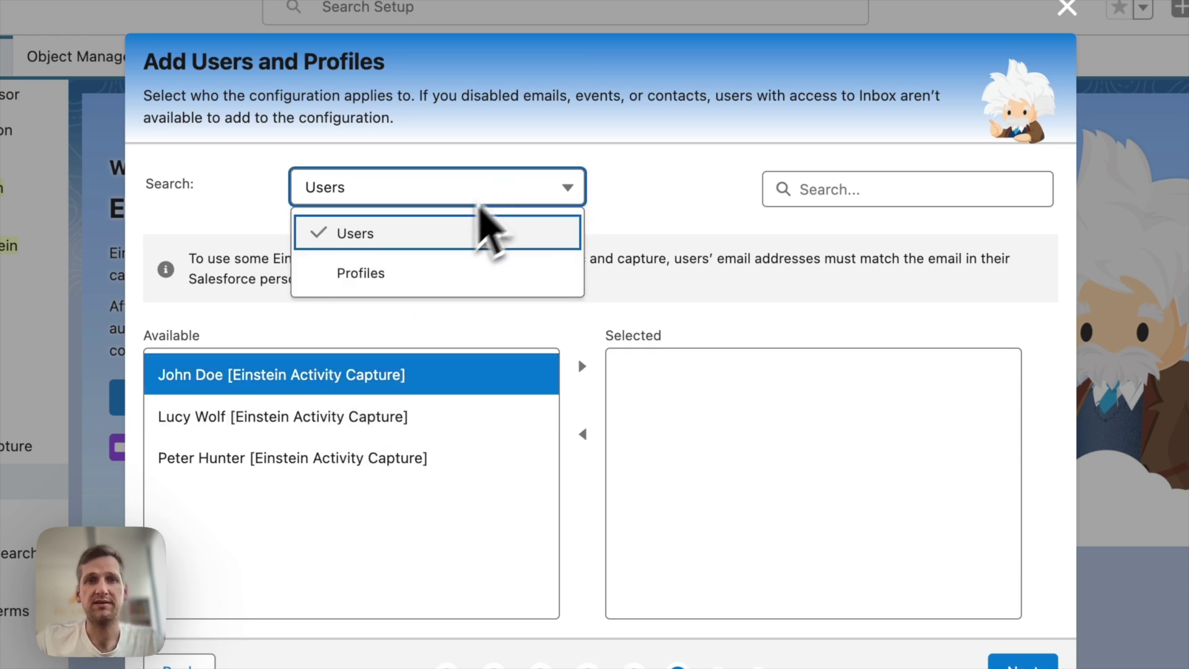
{"action": "left_click", "coordinate": [426, 267]}
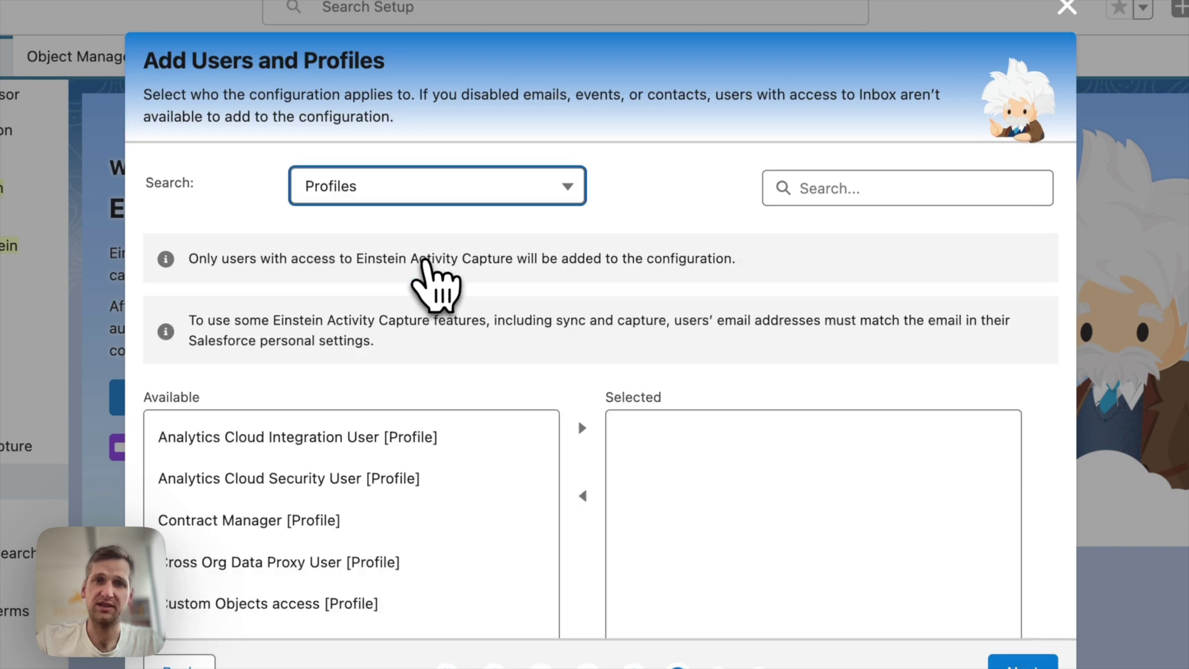
{"action": "left_click", "coordinate": [595, 198]}
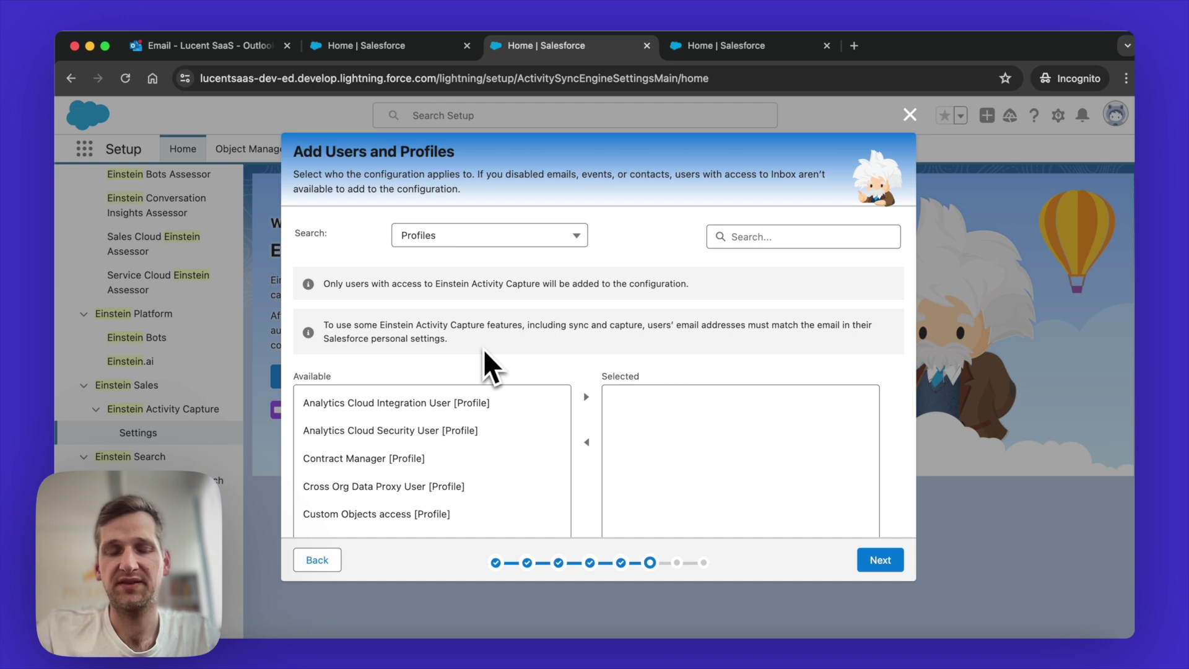
- Try adding two users to the configuration, then remove them again
{"action": "left_click", "coordinate": [493, 237]}
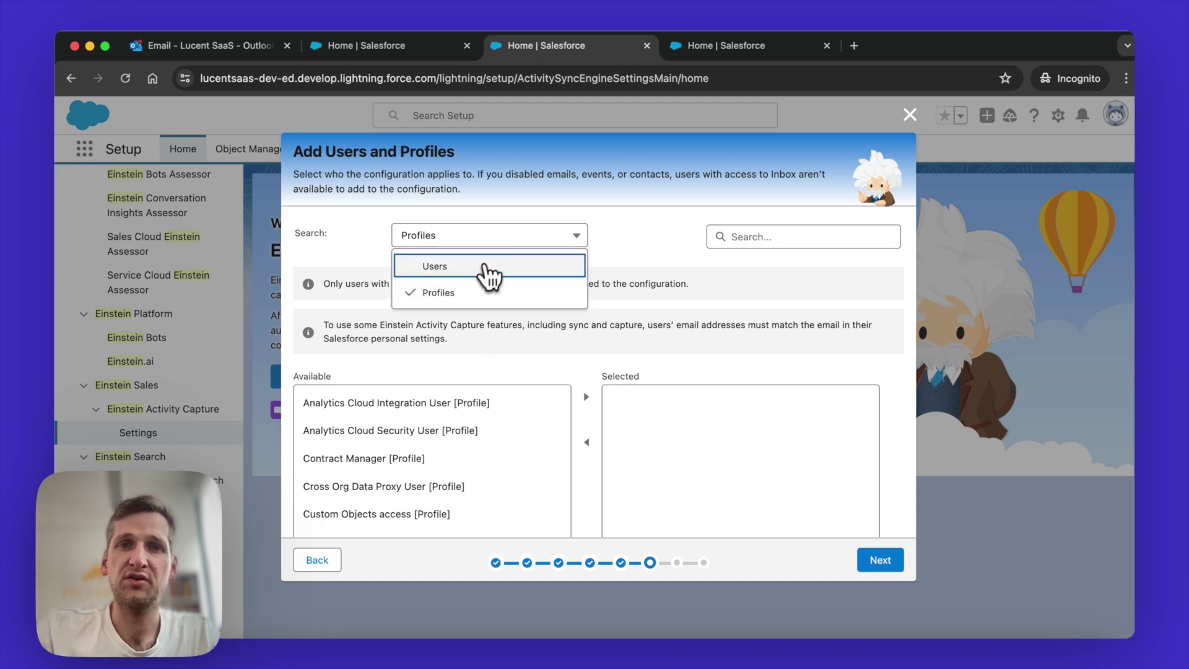
{"action": "left_click", "coordinate": [485, 268]}
{"action": "left_click", "coordinate": [479, 392]}
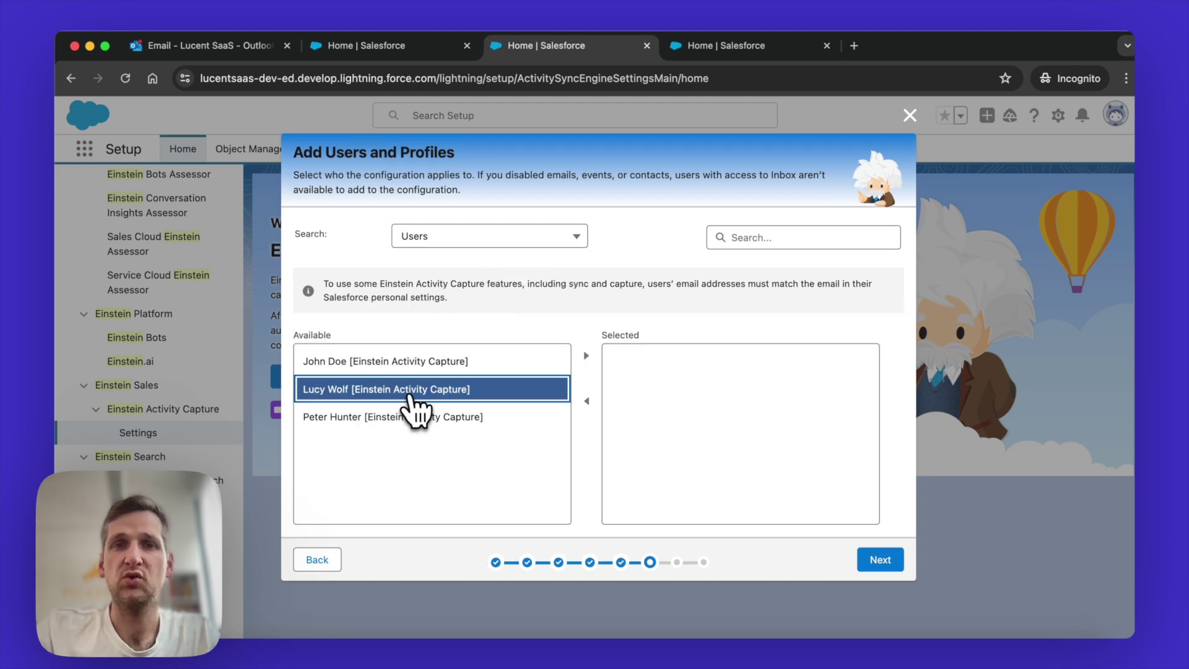
{"action": "left_click", "coordinate": [585, 356]}
{"action": "left_click", "coordinate": [545, 363]}
{"action": "left_click", "coordinate": [586, 355]}
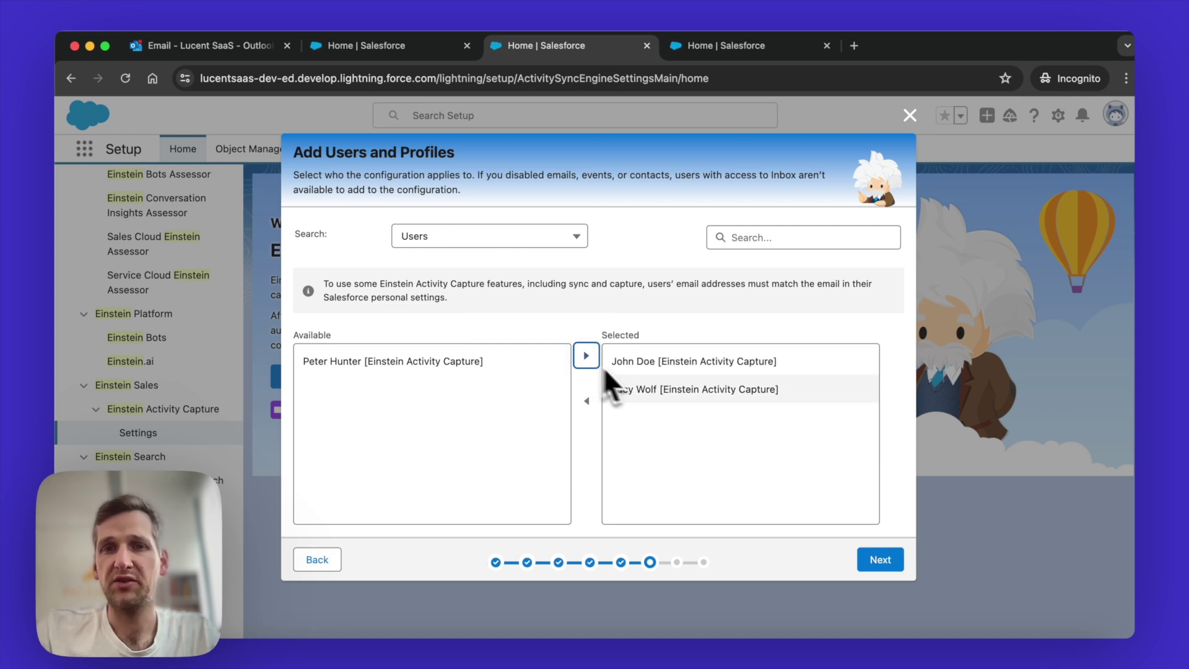
{"action": "left_click", "coordinate": [641, 365]}
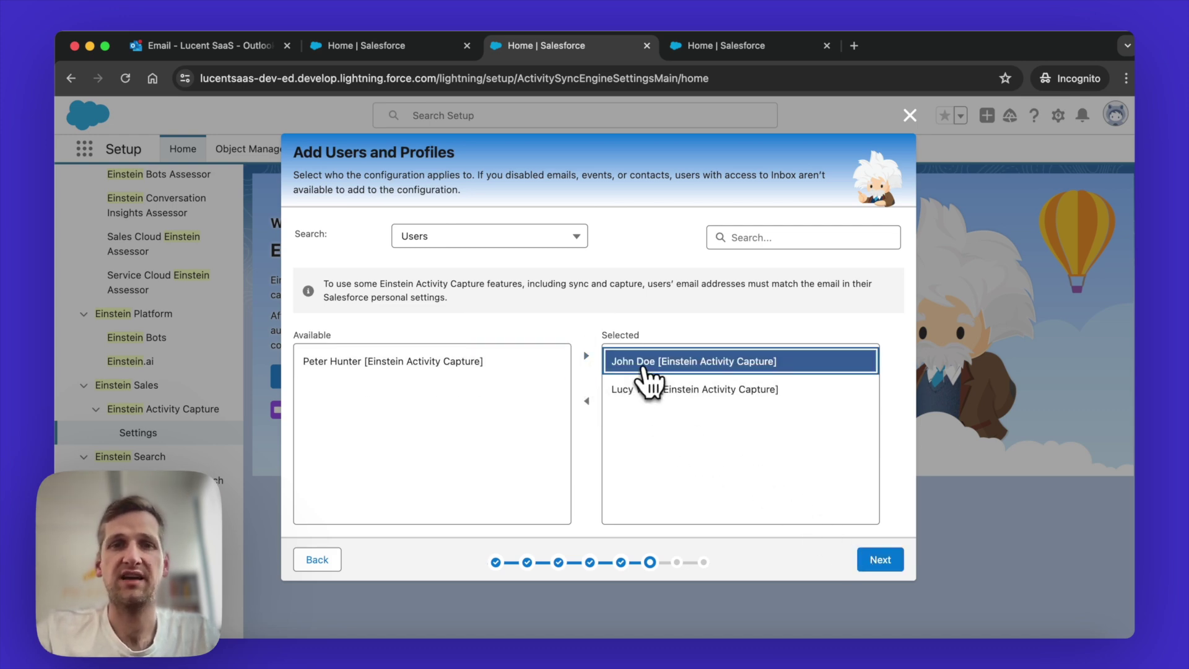
{"action": "left_click", "coordinate": [586, 401]}
{"action": "left_click", "coordinate": [641, 364]}
{"action": "left_click", "coordinate": [587, 400]}
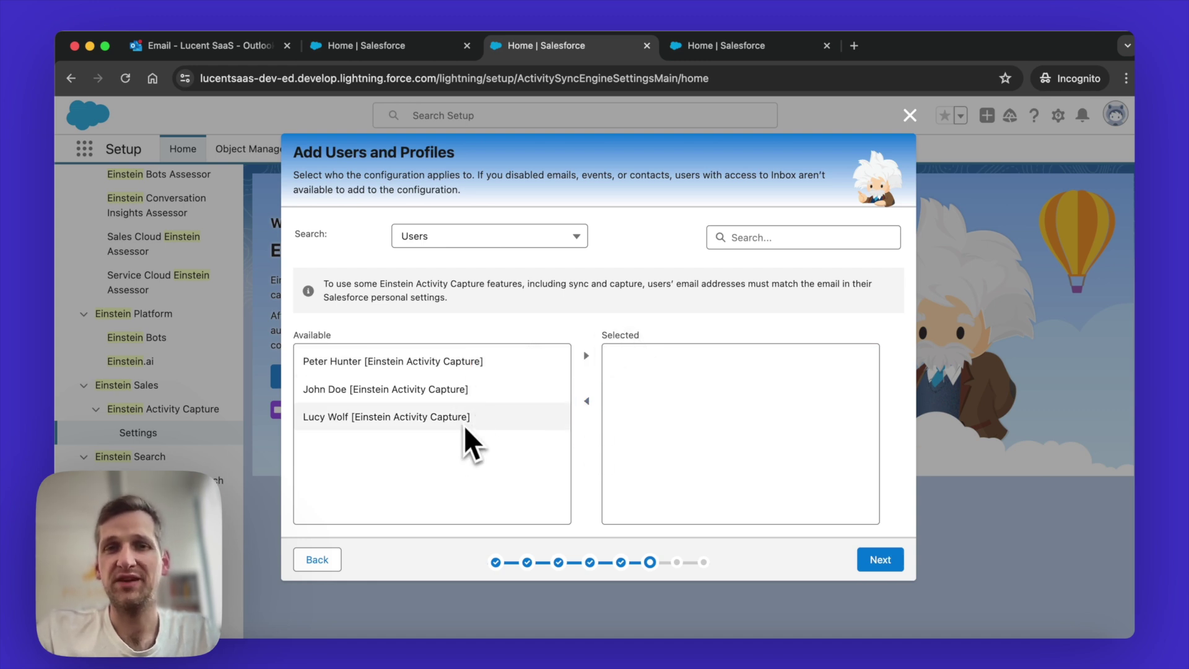
- Add the Standard User and System Administrator profiles and continue to Exclude Addresses
{"action": "left_click", "coordinate": [545, 236]}
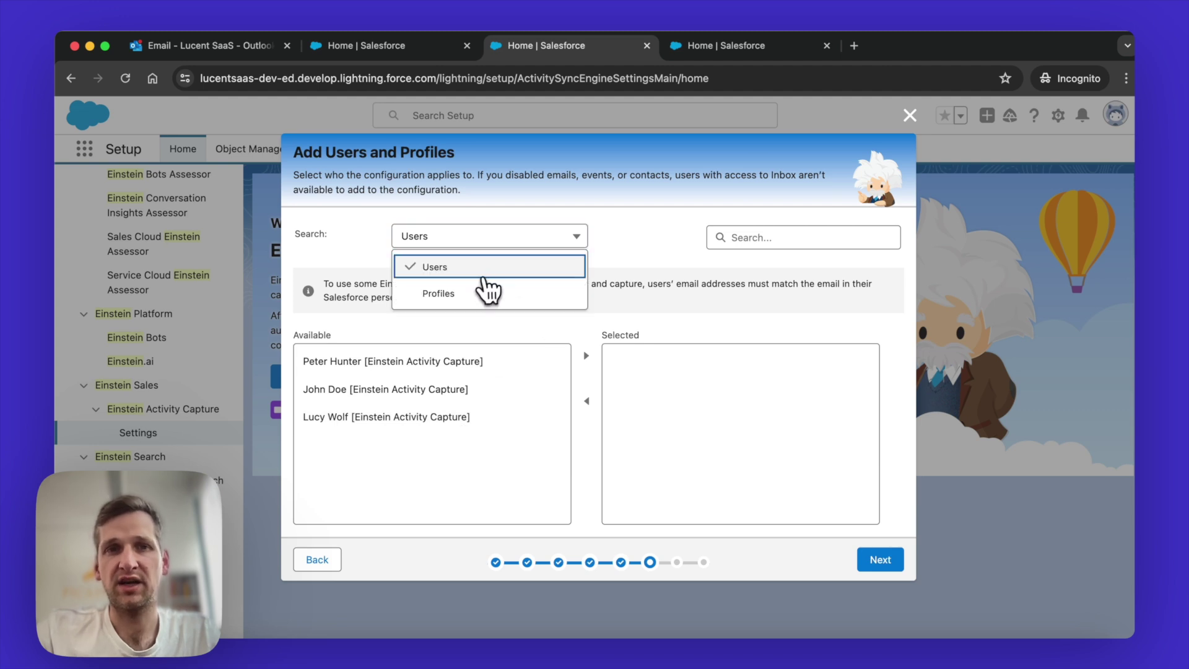
{"action": "left_click", "coordinate": [484, 273]}
{"action": "left_click", "coordinate": [489, 245]}
{"action": "left_click", "coordinate": [478, 288]}
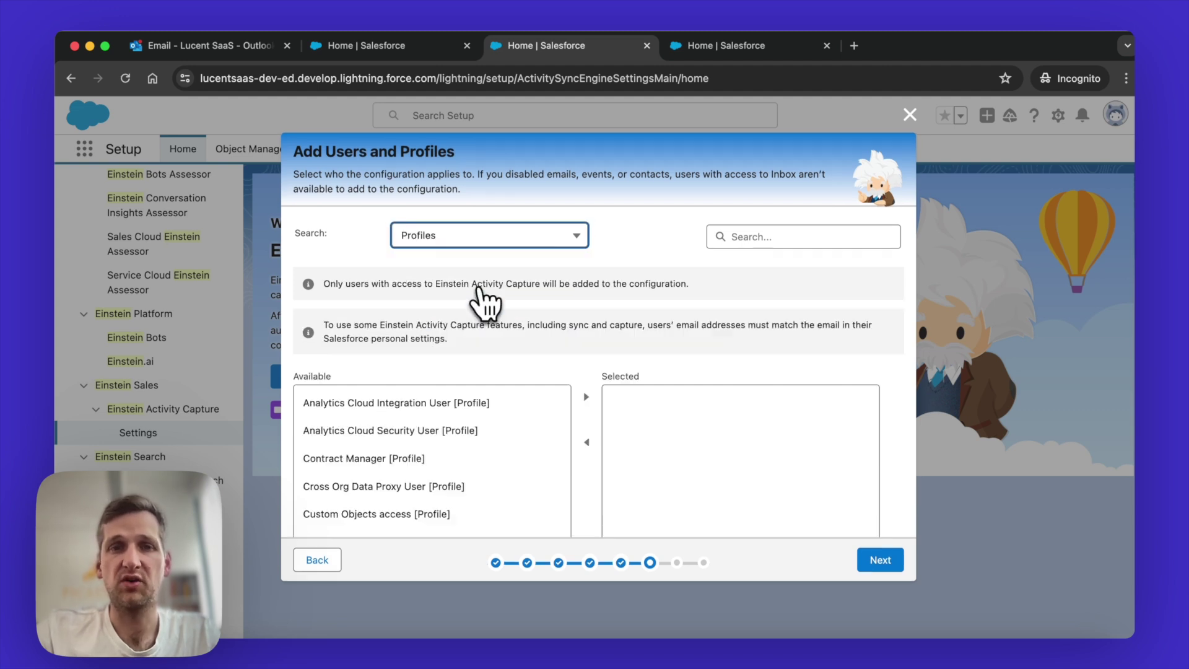
{"action": "scroll", "coordinate": [457, 371], "scroll_direction": "down", "scroll_amount": 10}
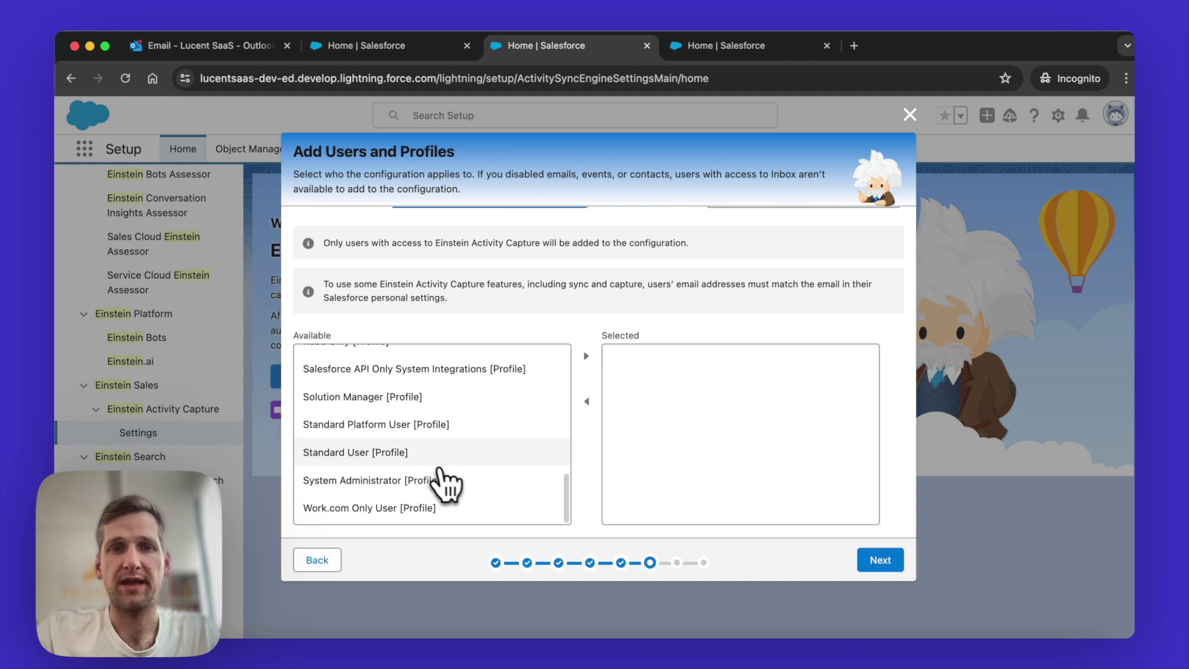
{"action": "left_click", "coordinate": [466, 454]}
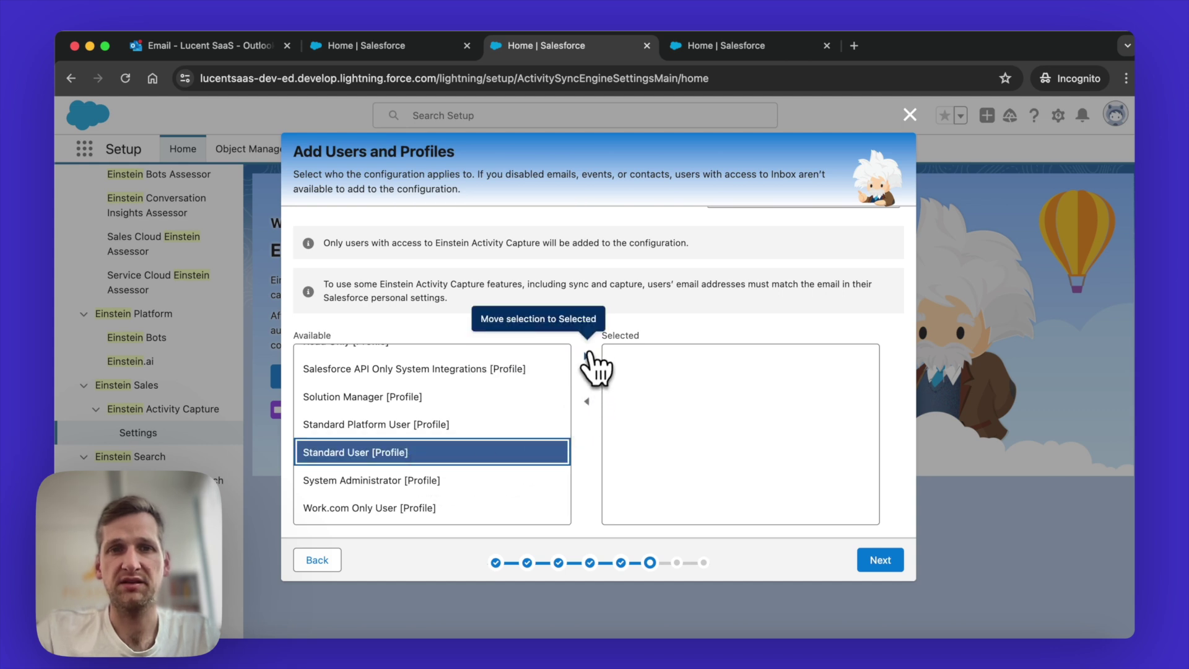
{"action": "left_click", "coordinate": [587, 357]}
{"action": "left_click", "coordinate": [493, 482]}
{"action": "left_click", "coordinate": [586, 356]}
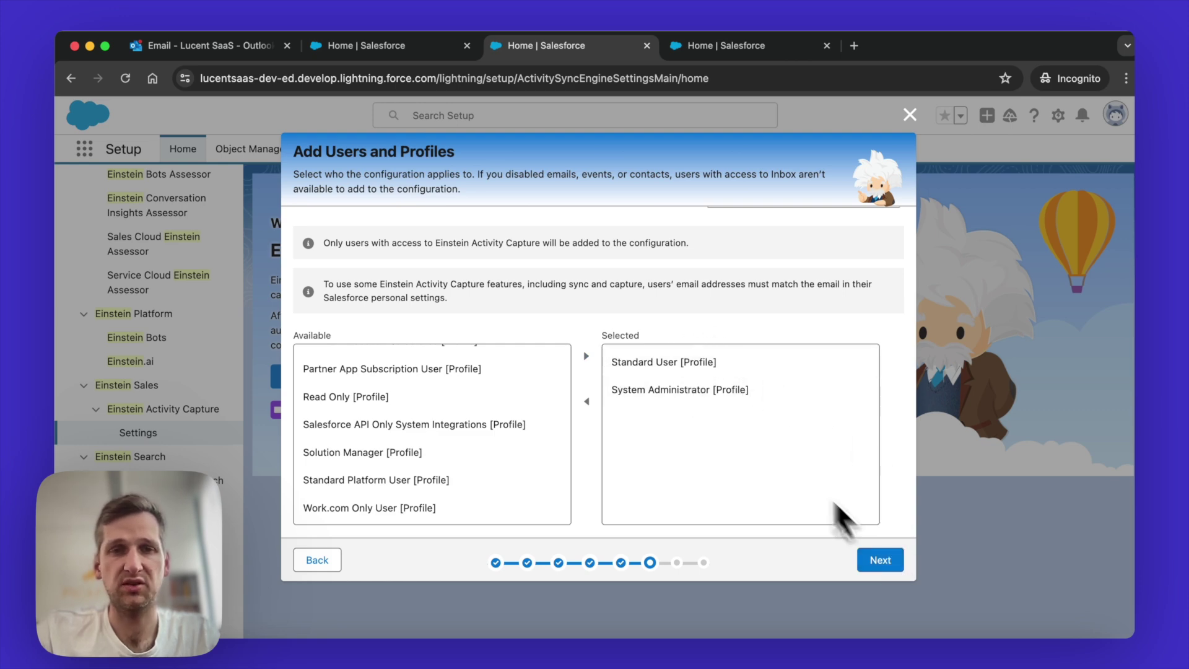
{"action": "left_click", "coordinate": [880, 561]}
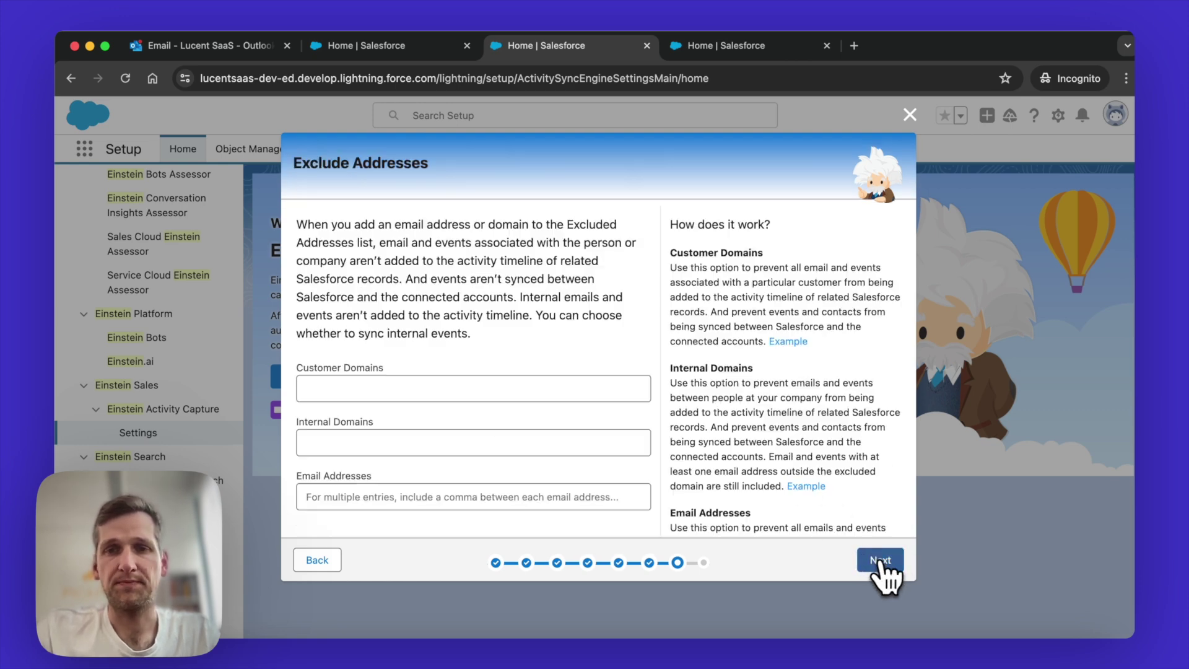
{"action": "left_click", "coordinate": [541, 390]}
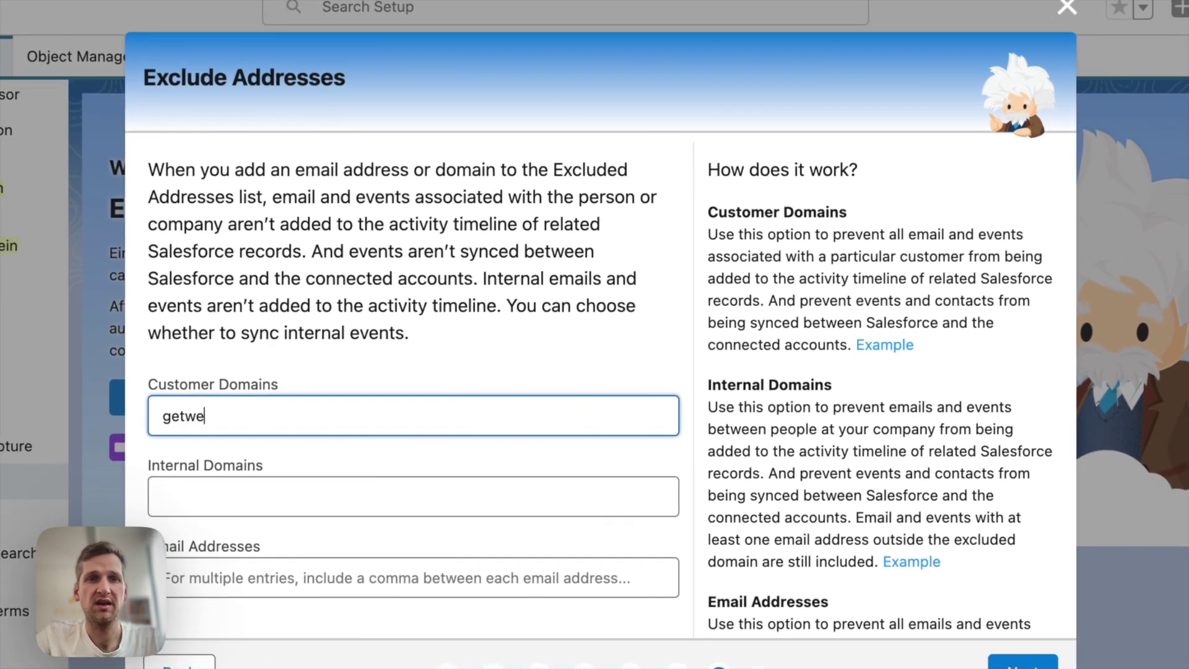
- Move getweflow.com from Customer Domains into Internal Domains
{"action": "key", "text": "super+a"}
{"action": "key", "text": "super+x"}
{"action": "left_click", "coordinate": [440, 494]}
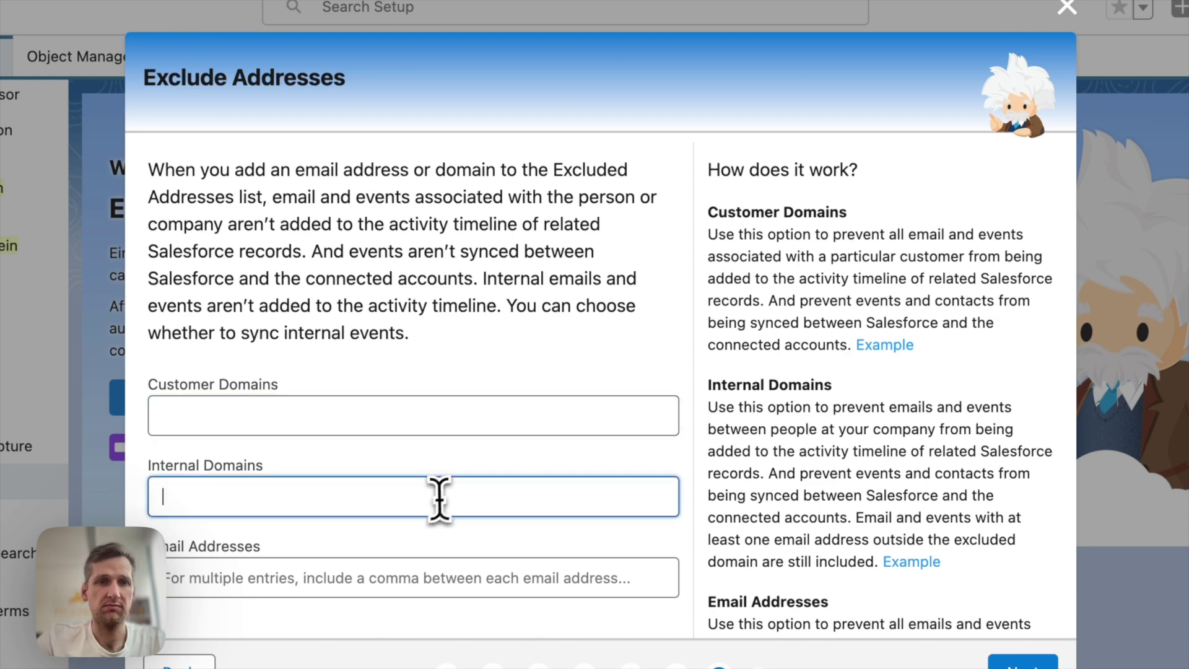
{"action": "key", "text": "super+v"}
- Enter gmail.com and yahoo.com as excluded customer domains and continue to activity sharing
{"action": "left_click", "coordinate": [374, 419]}
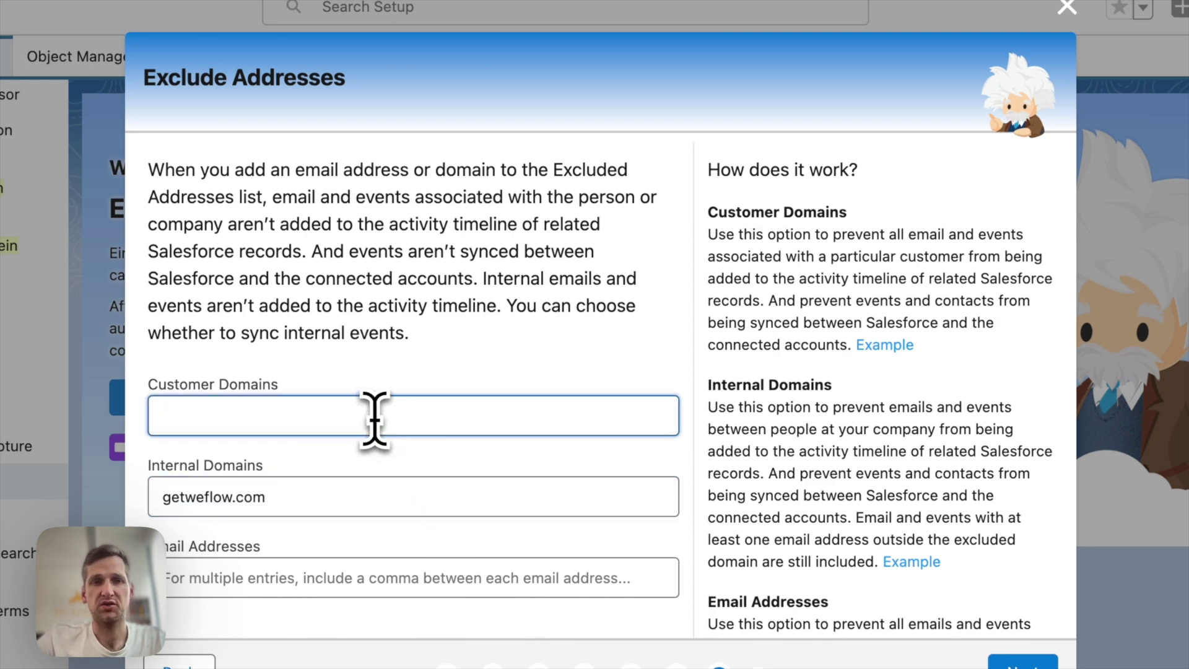
{"action": "scroll", "coordinate": [379, 409], "scroll_direction": "down", "scroll_amount": 1}
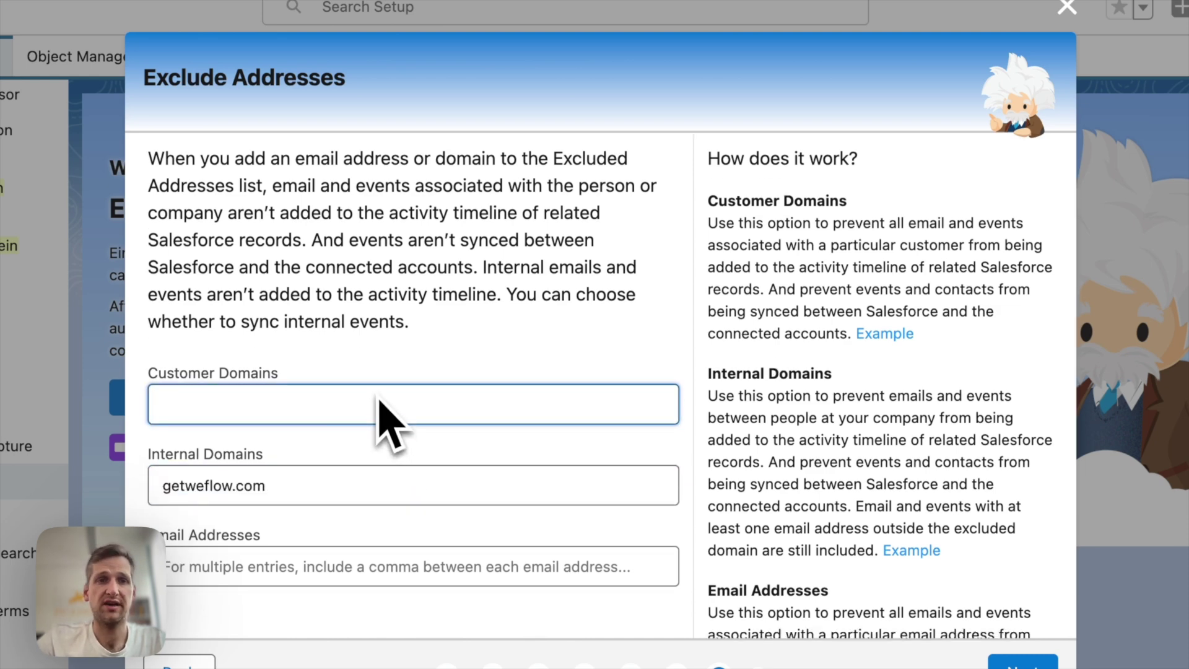
{"action": "type", "text": "gmail.com"}
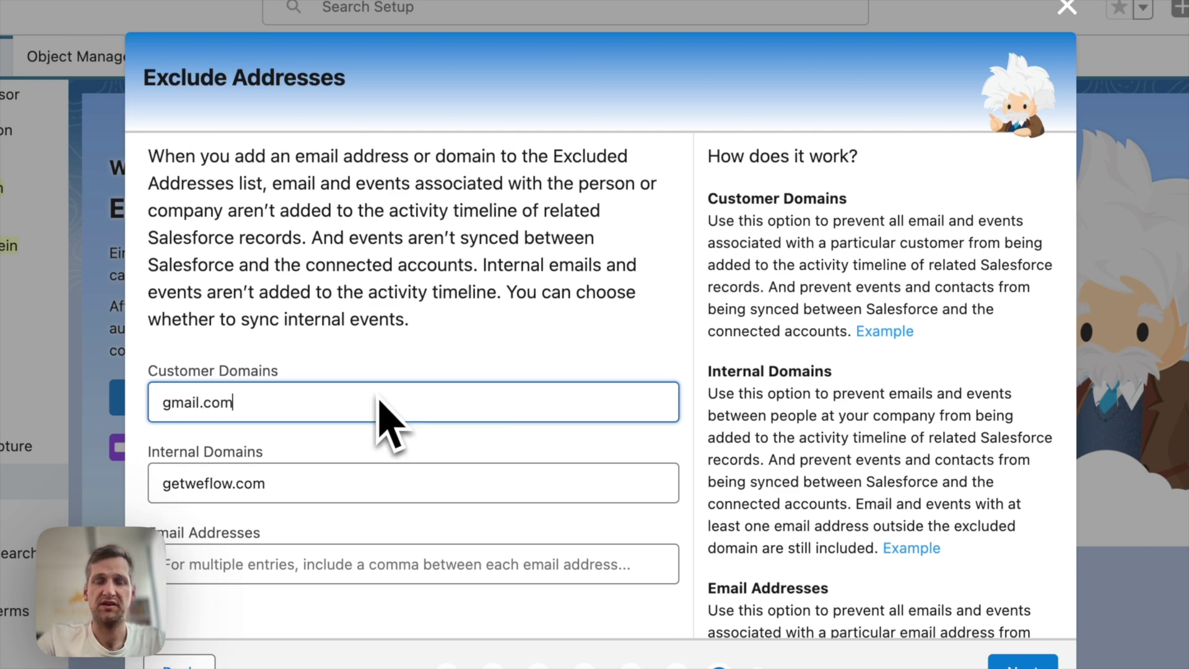
{"action": "type", "text": ", yahoo.com"}
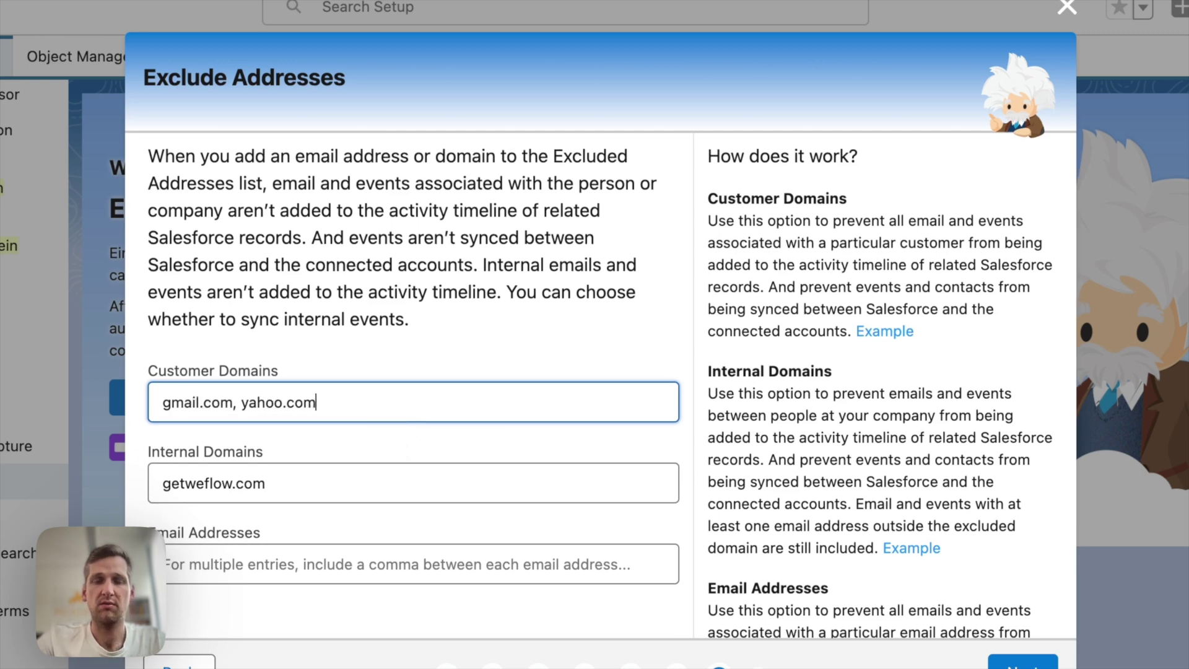
{"action": "left_click", "coordinate": [374, 364]}
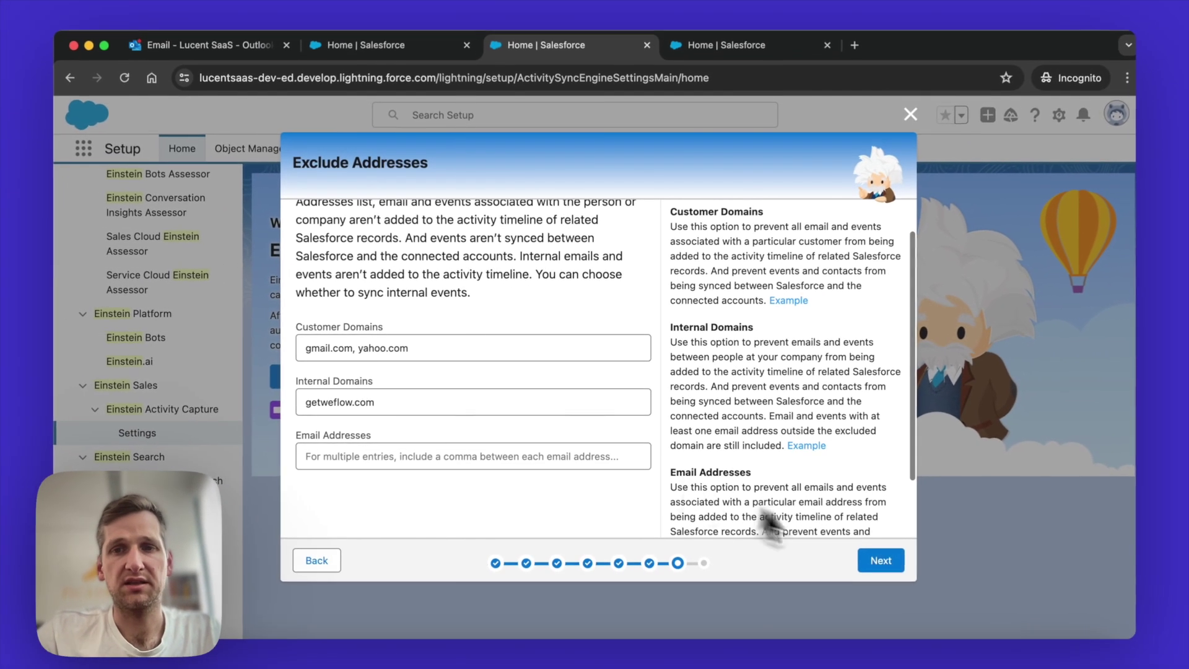
{"action": "left_click", "coordinate": [1022, 665]}
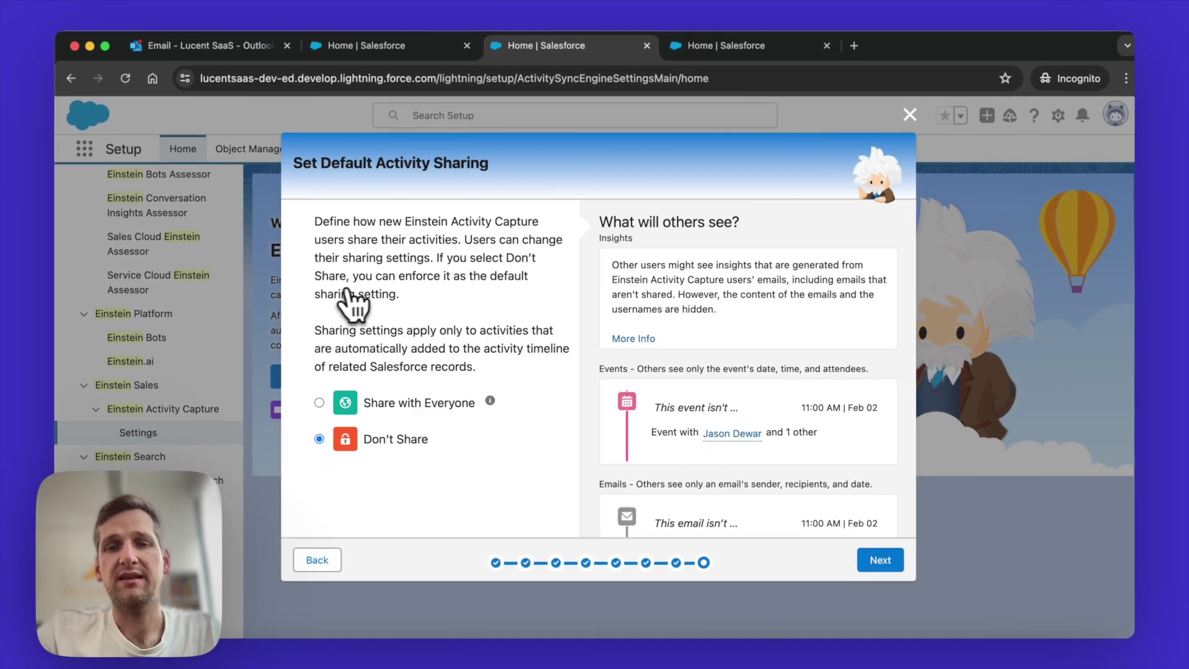
- Choose Share with Everyone instead of Don't Share as the default activity sharing
{"action": "scroll", "coordinate": [407, 379], "scroll_direction": "down", "scroll_amount": 1}
{"action": "scroll", "coordinate": [407, 380], "scroll_direction": "up", "scroll_amount": 1}
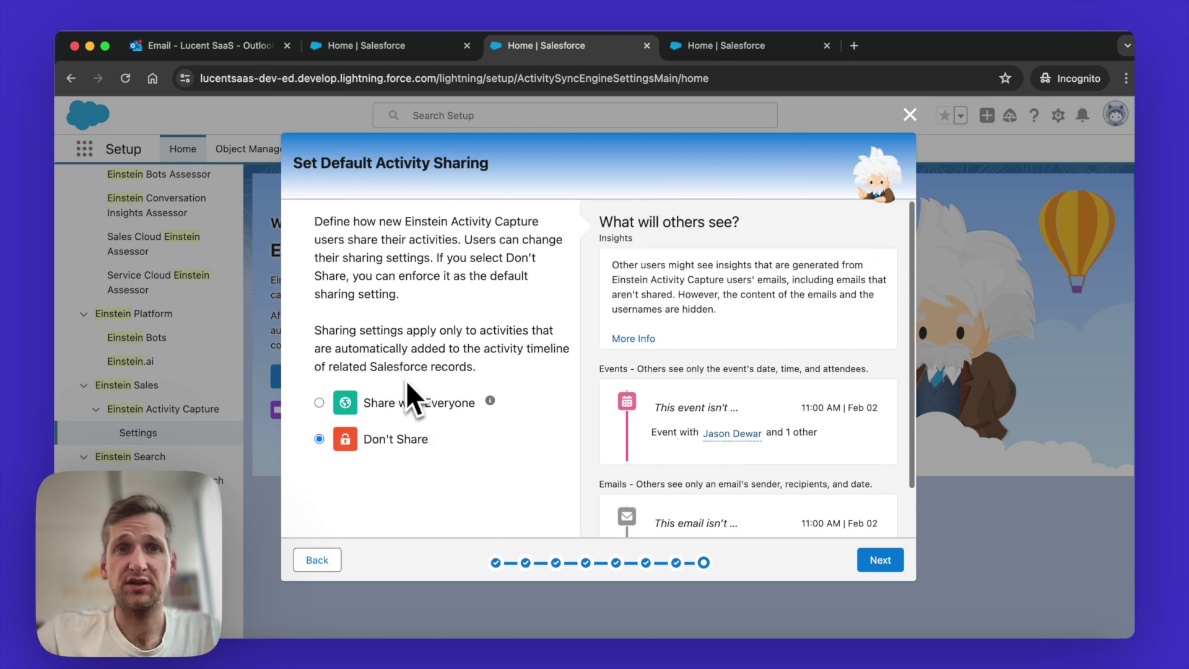
{"action": "left_click", "coordinate": [441, 409]}
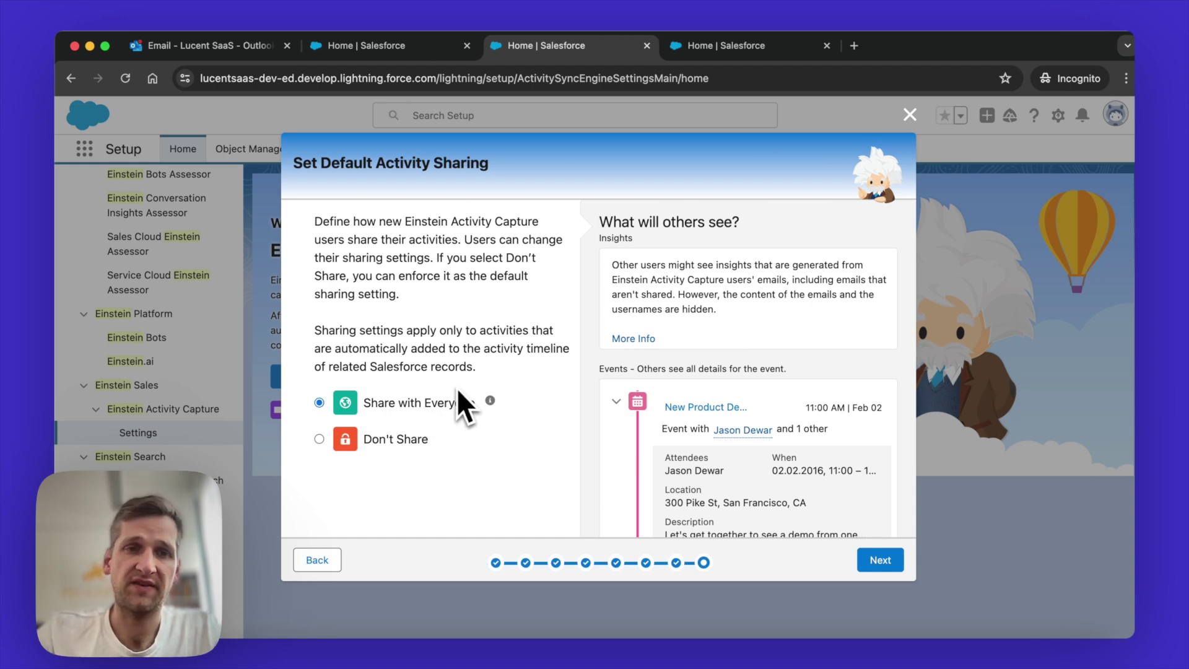
{"action": "scroll", "coordinate": [681, 407], "scroll_direction": "down", "scroll_amount": 3}
{"action": "scroll", "coordinate": [681, 404], "scroll_direction": "down", "scroll_amount": 2}
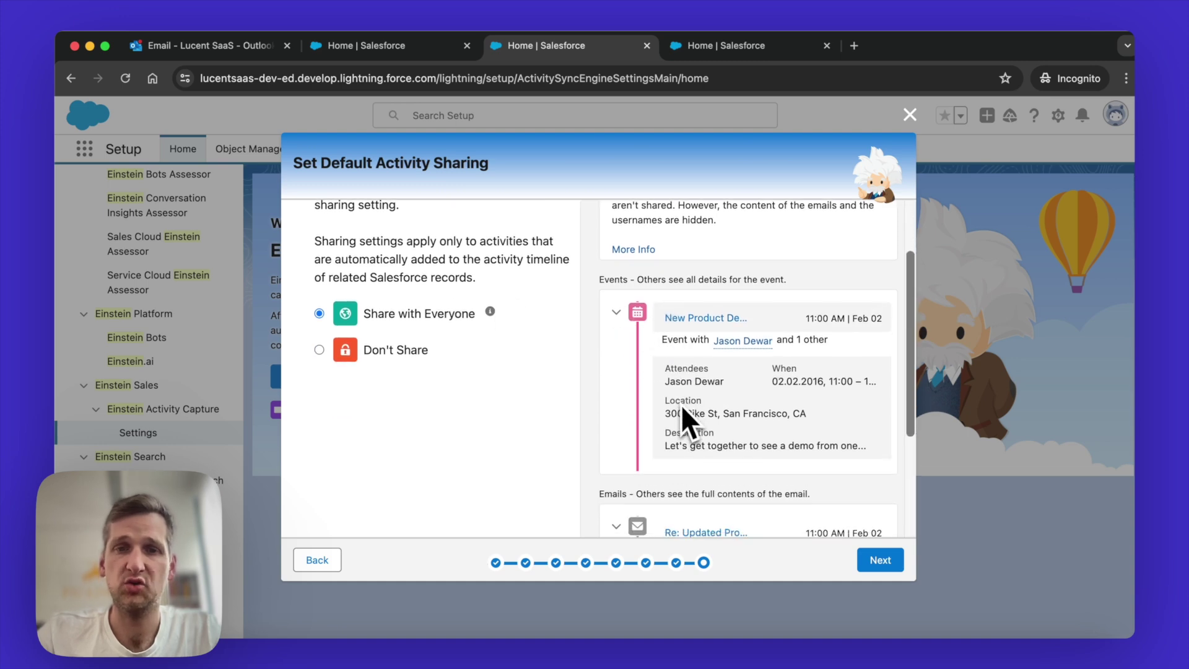
{"action": "scroll", "coordinate": [681, 404], "scroll_direction": "up", "scroll_amount": 5}
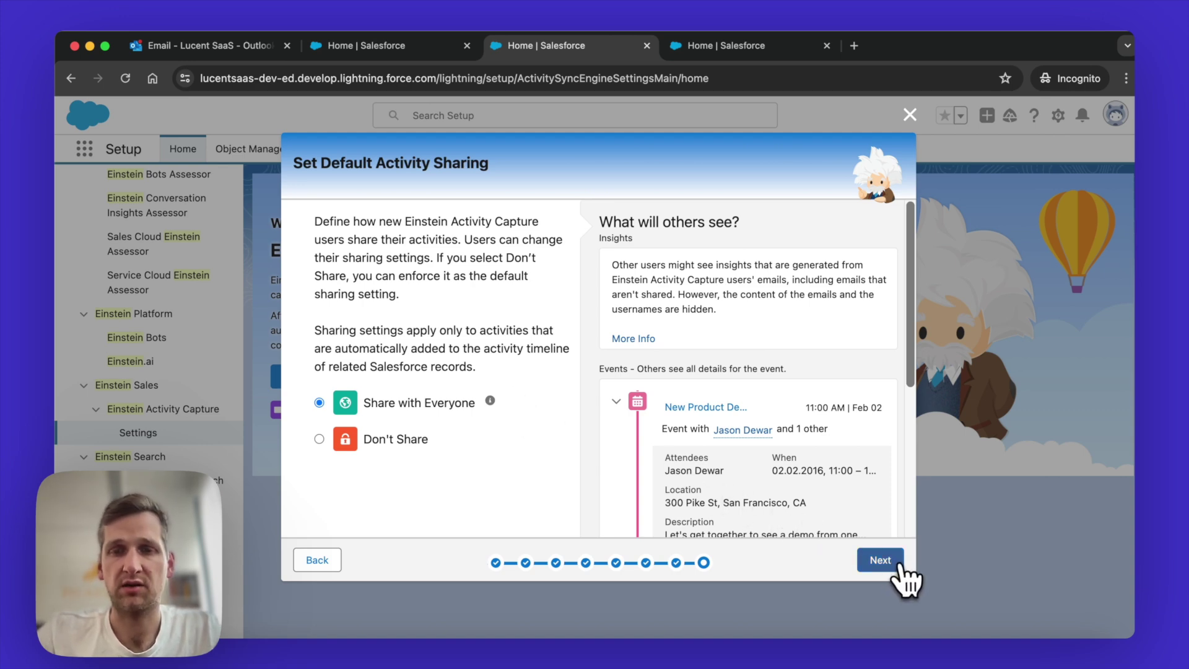
- Advance to Ready to Launch and finish, saving the EAC Office 365 configuration
{"action": "left_click", "coordinate": [880, 560]}
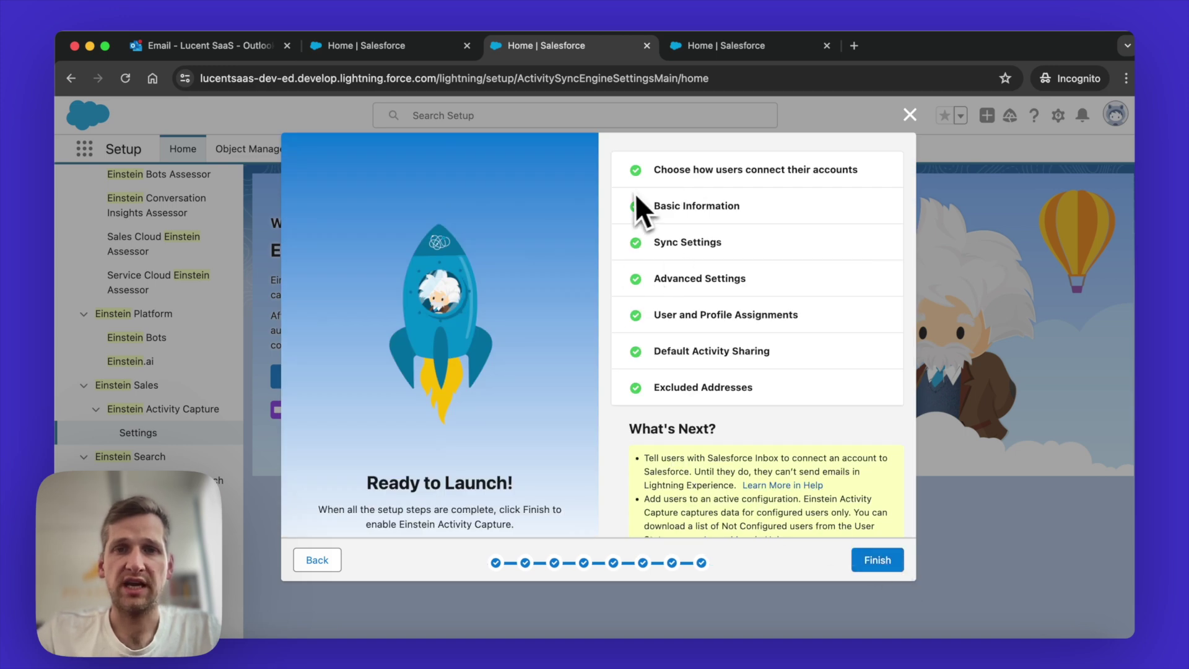
{"action": "scroll", "coordinate": [630, 196], "scroll_direction": "down", "scroll_amount": 2}
{"action": "scroll", "coordinate": [630, 196], "scroll_direction": "up", "scroll_amount": 2}
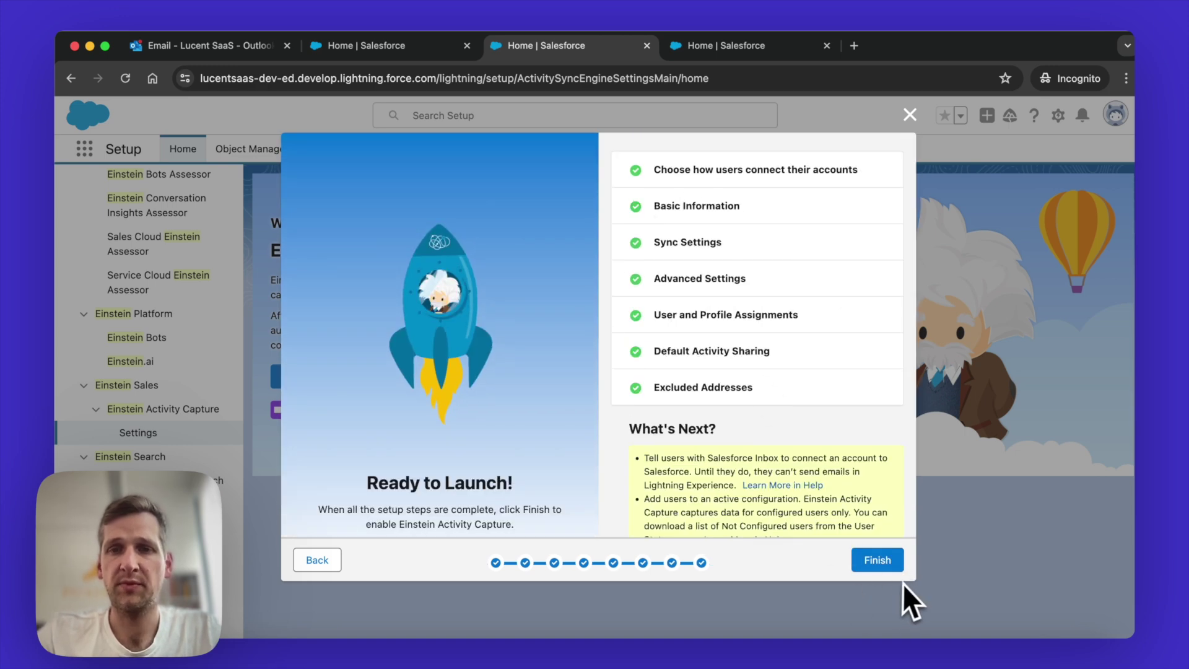
{"action": "left_click", "coordinate": [888, 559]}
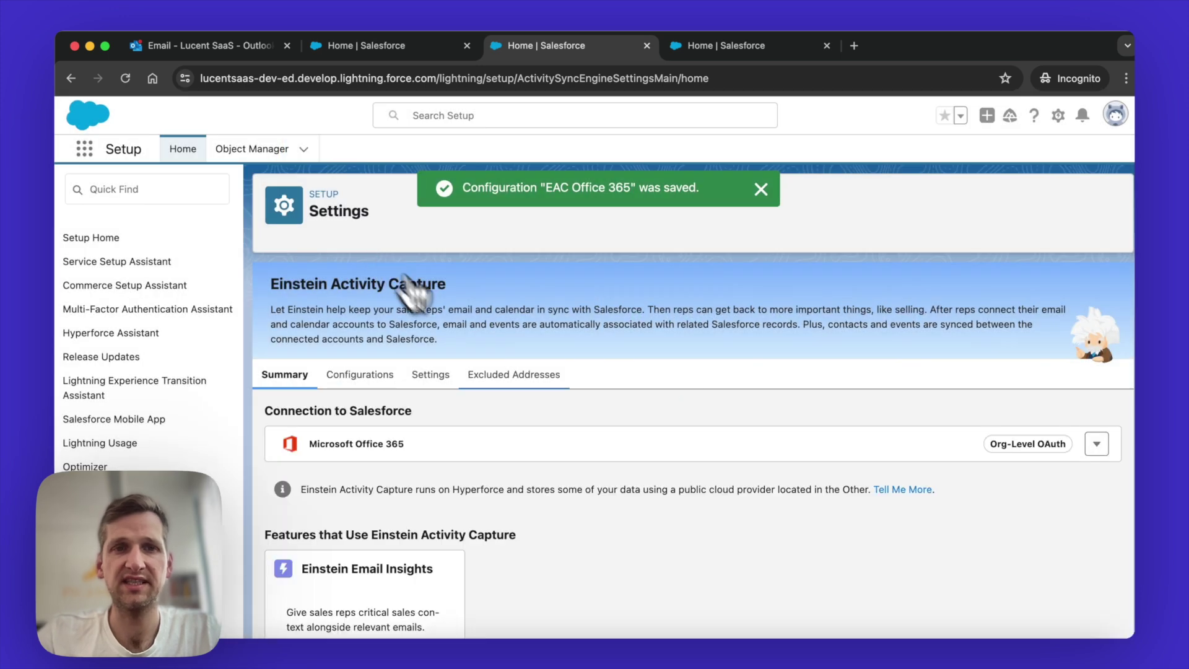
{"action": "scroll", "coordinate": [486, 379], "scroll_direction": "down", "scroll_amount": 2}
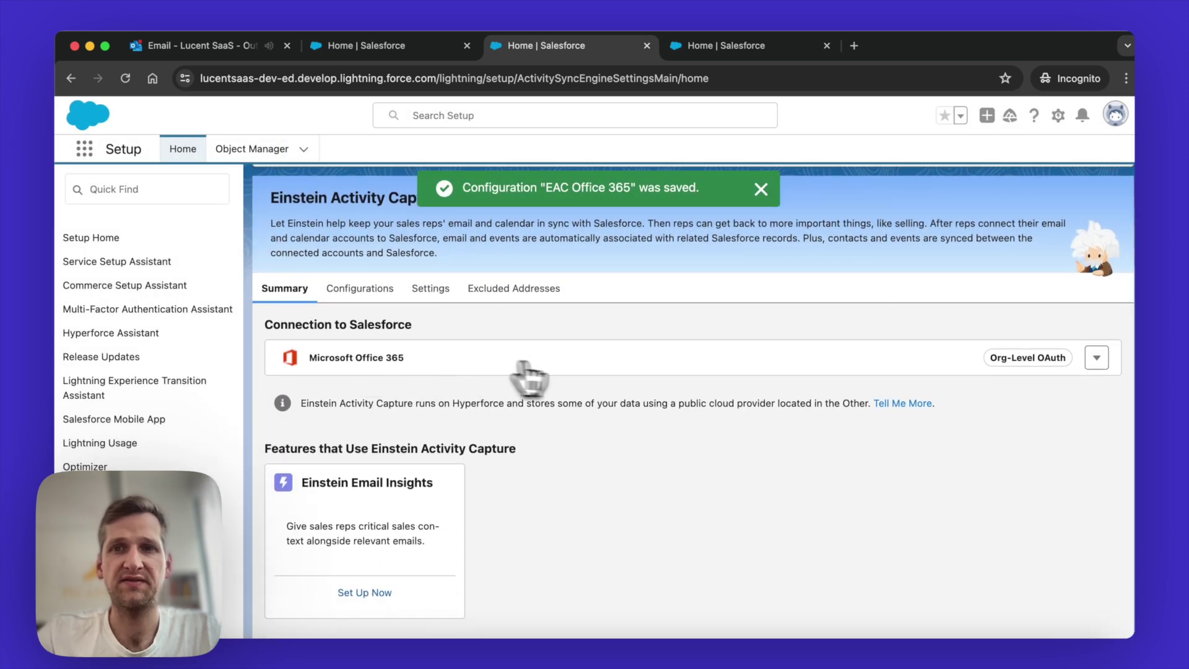
{"action": "scroll", "coordinate": [726, 408], "scroll_direction": "down", "scroll_amount": 2}
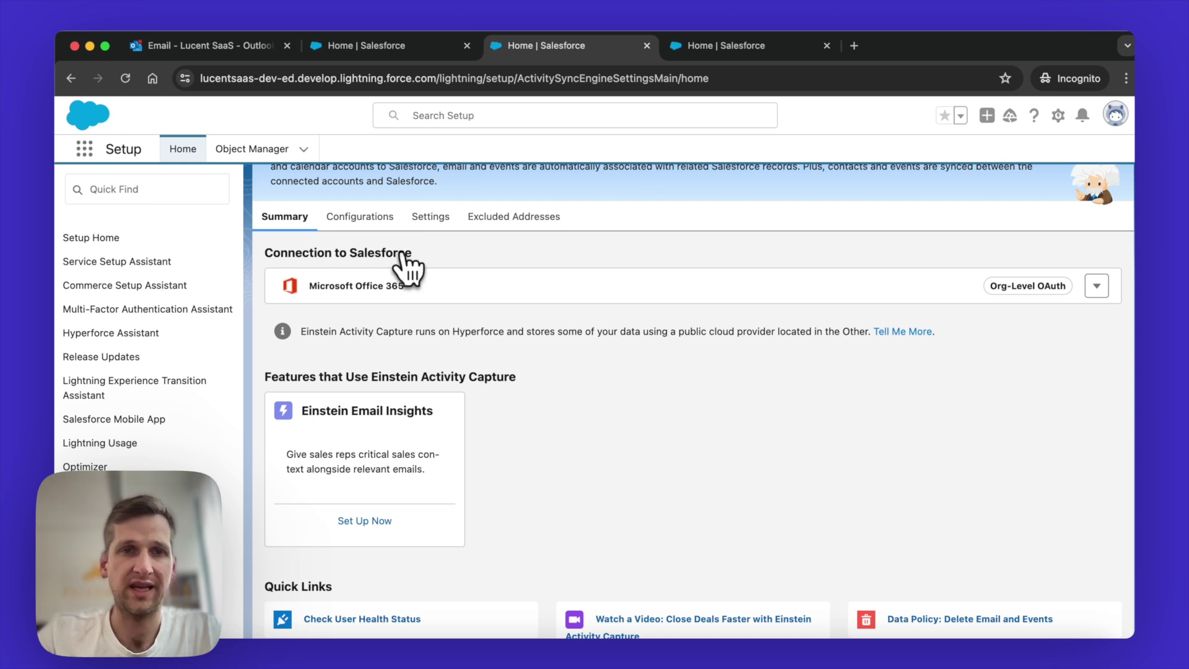
- Open the EAC Office 365 configuration for editing from the Configurations list
{"action": "left_click", "coordinate": [385, 218]}
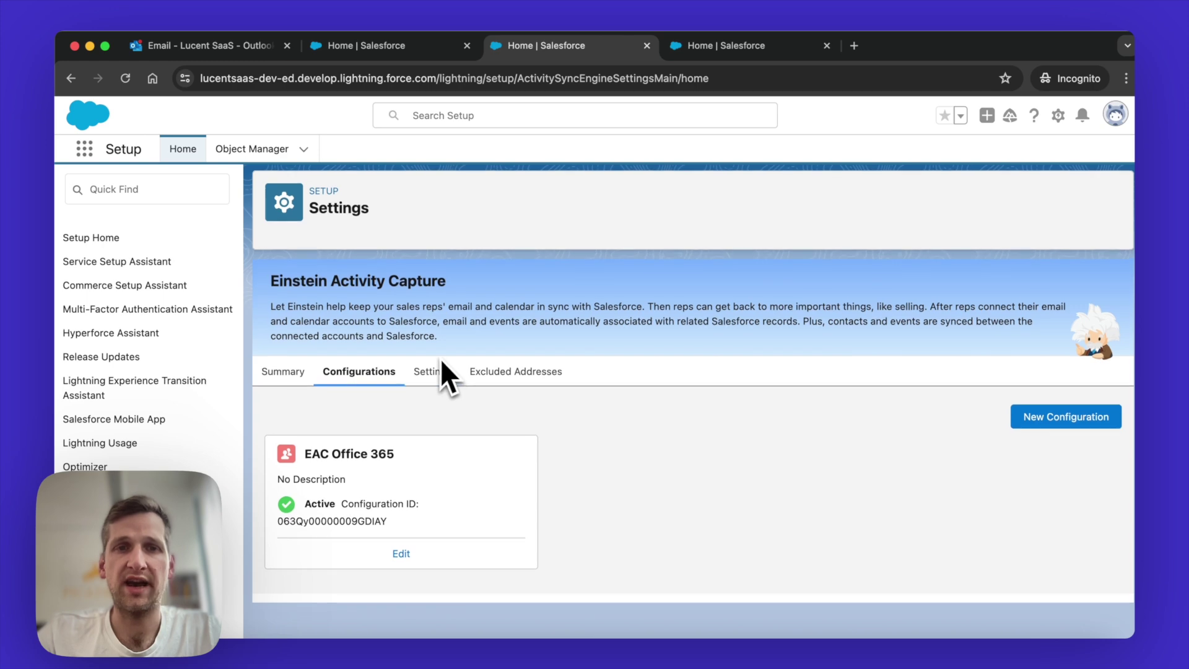
{"action": "left_click", "coordinate": [403, 557]}
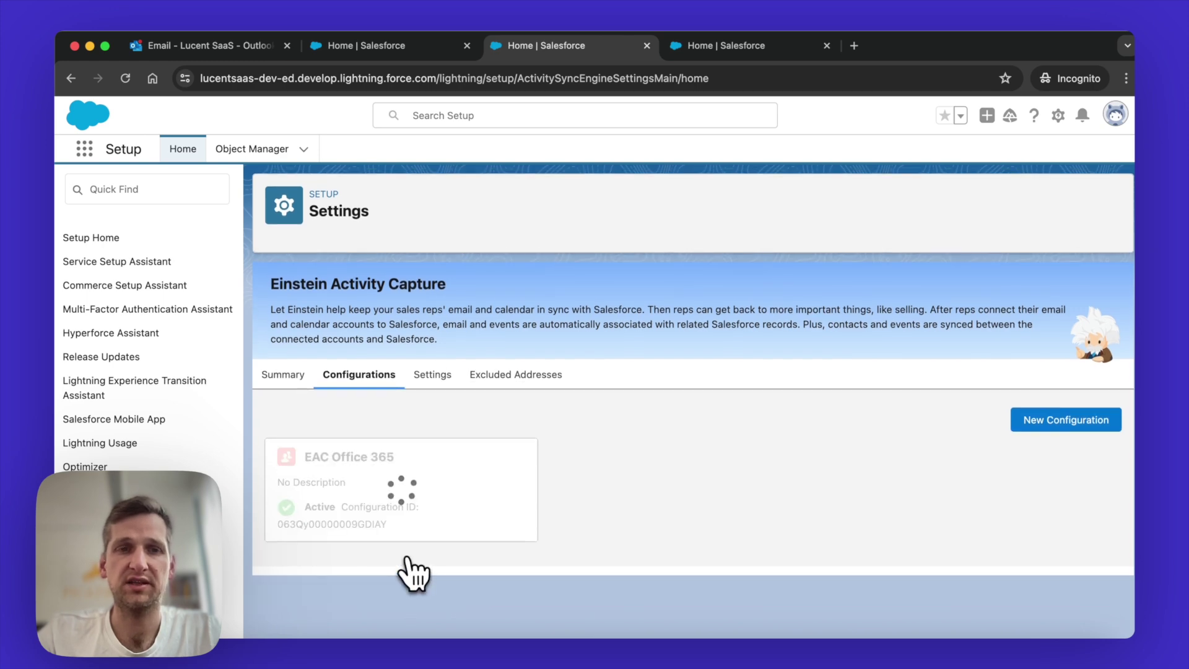
{"action": "scroll", "coordinate": [532, 404], "scroll_direction": "down", "scroll_amount": 5}
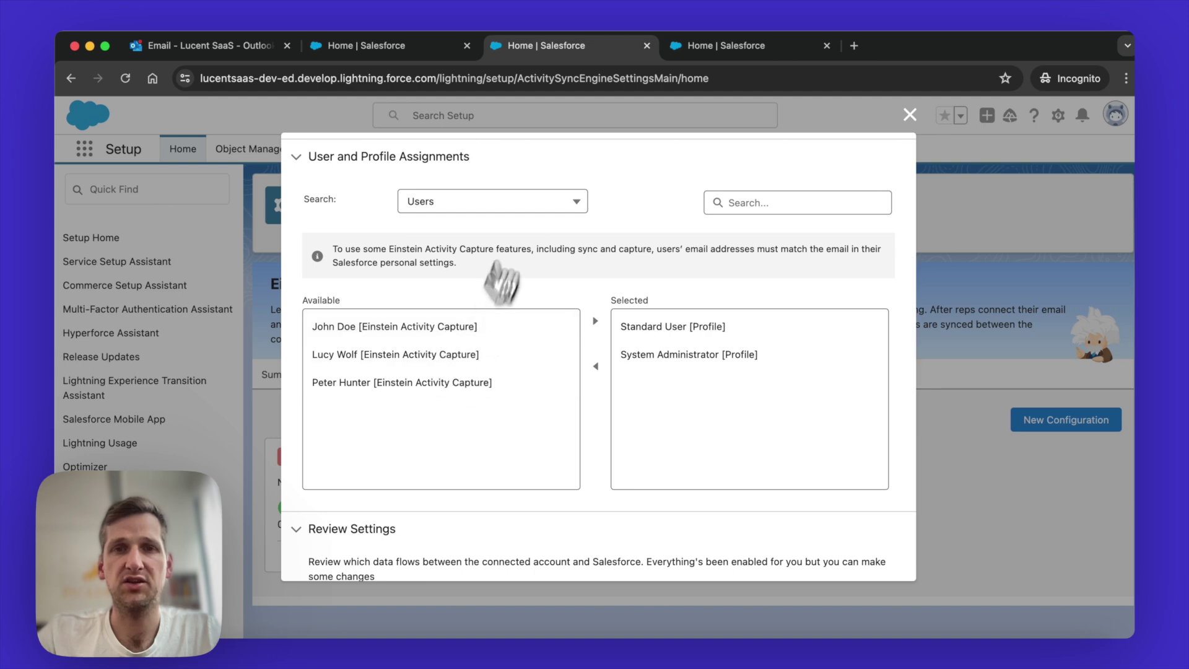
- Review the available users and profiles, close without saving, and return to Settings
{"action": "left_click", "coordinate": [512, 207]}
{"action": "left_click", "coordinate": [493, 258]}
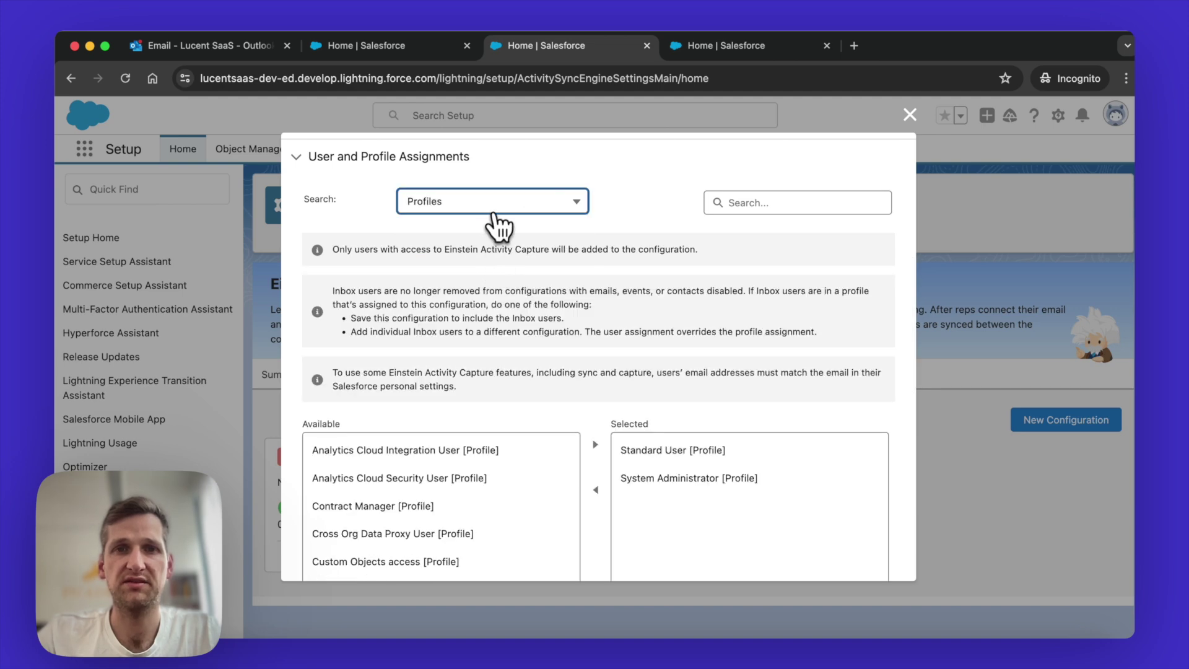
{"action": "left_click", "coordinate": [495, 211]}
{"action": "left_click", "coordinate": [493, 231]}
{"action": "scroll", "coordinate": [471, 424], "scroll_direction": "down", "scroll_amount": 10}
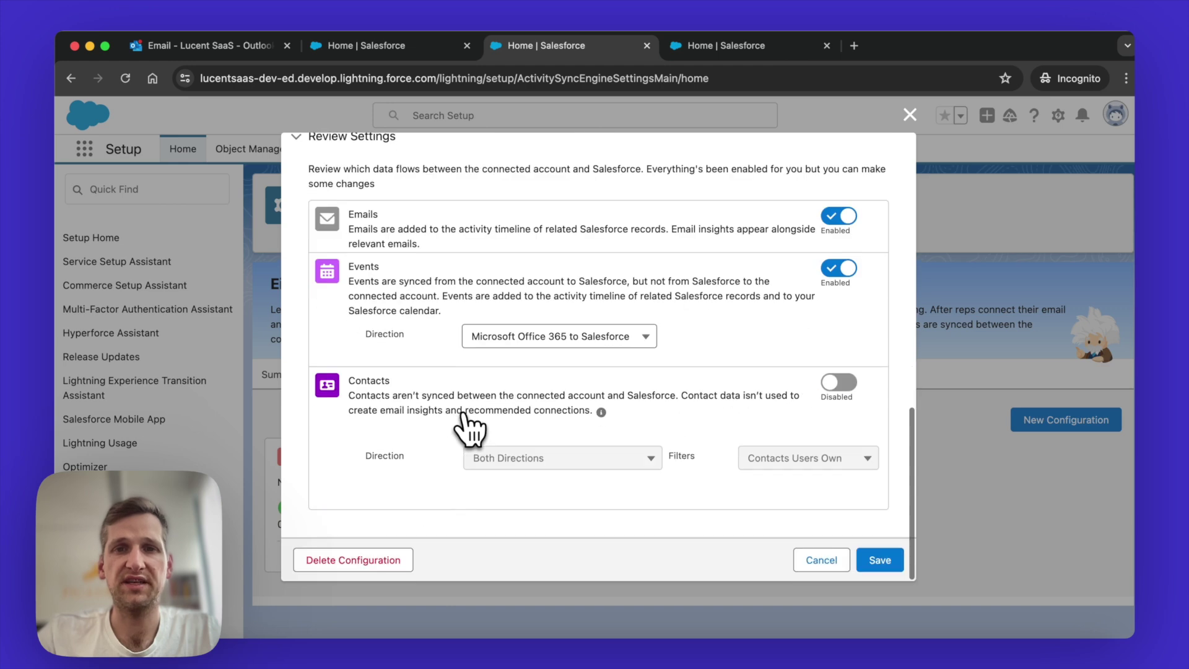
{"action": "scroll", "coordinate": [471, 425], "scroll_direction": "up", "scroll_amount": 4}
{"action": "scroll", "coordinate": [743, 496], "scroll_direction": "down", "scroll_amount": 3}
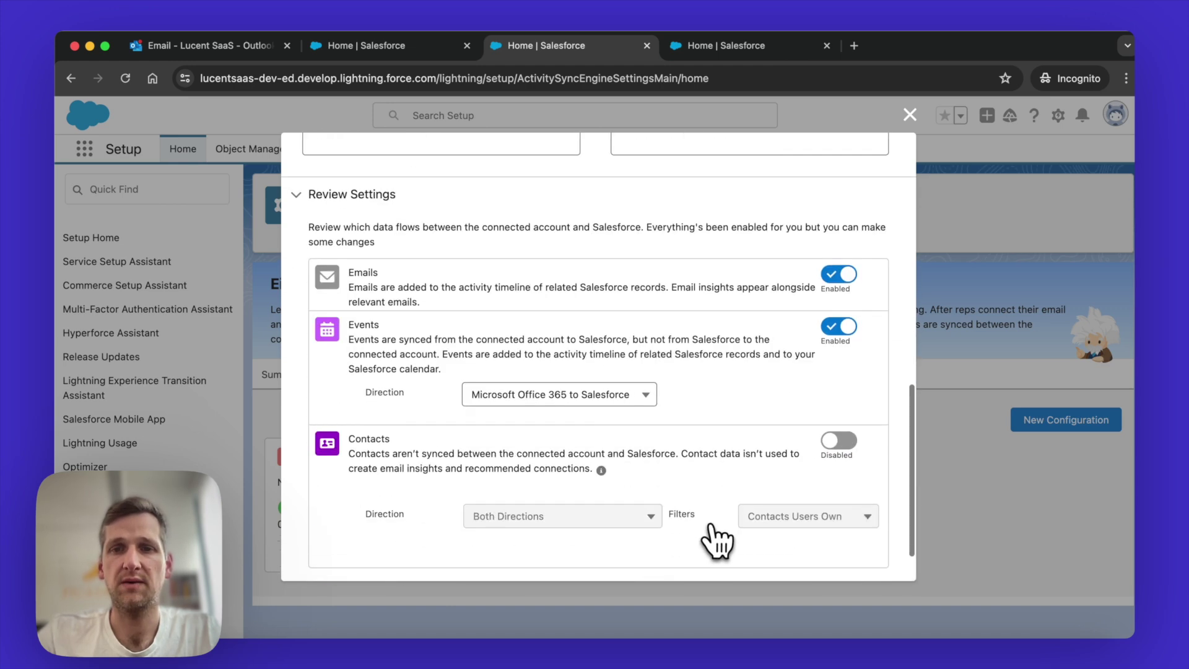
{"action": "scroll", "coordinate": [712, 538], "scroll_direction": "down", "scroll_amount": 2}
{"action": "key", "text": "Escape"}
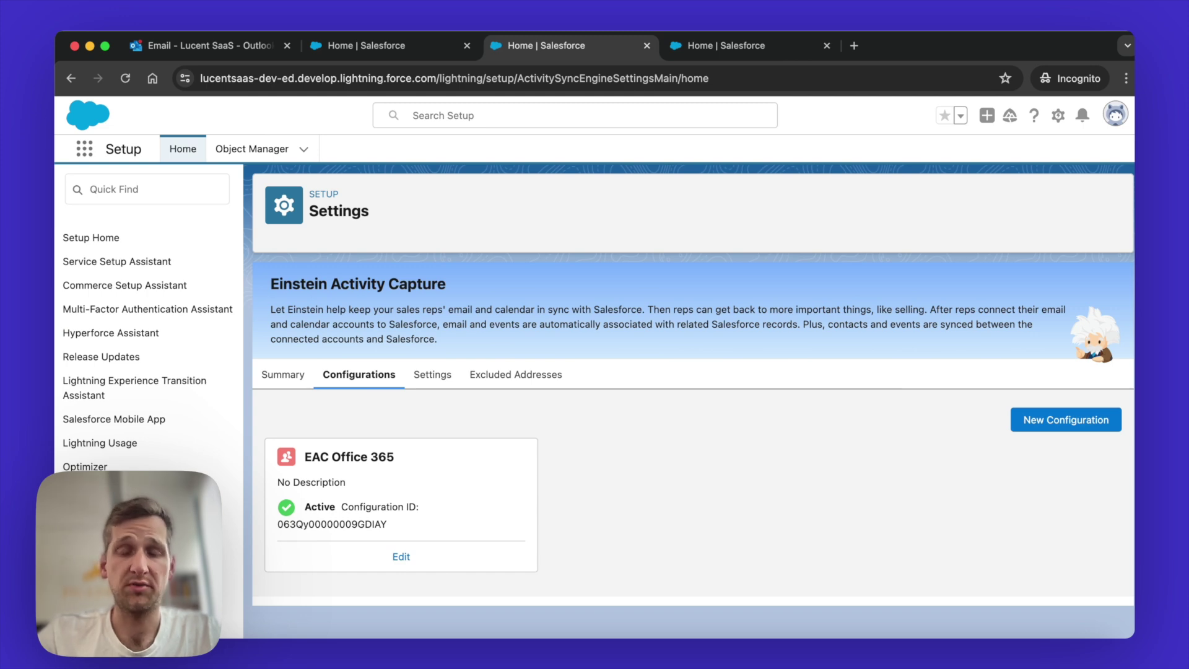
{"action": "left_click", "coordinate": [432, 374]}
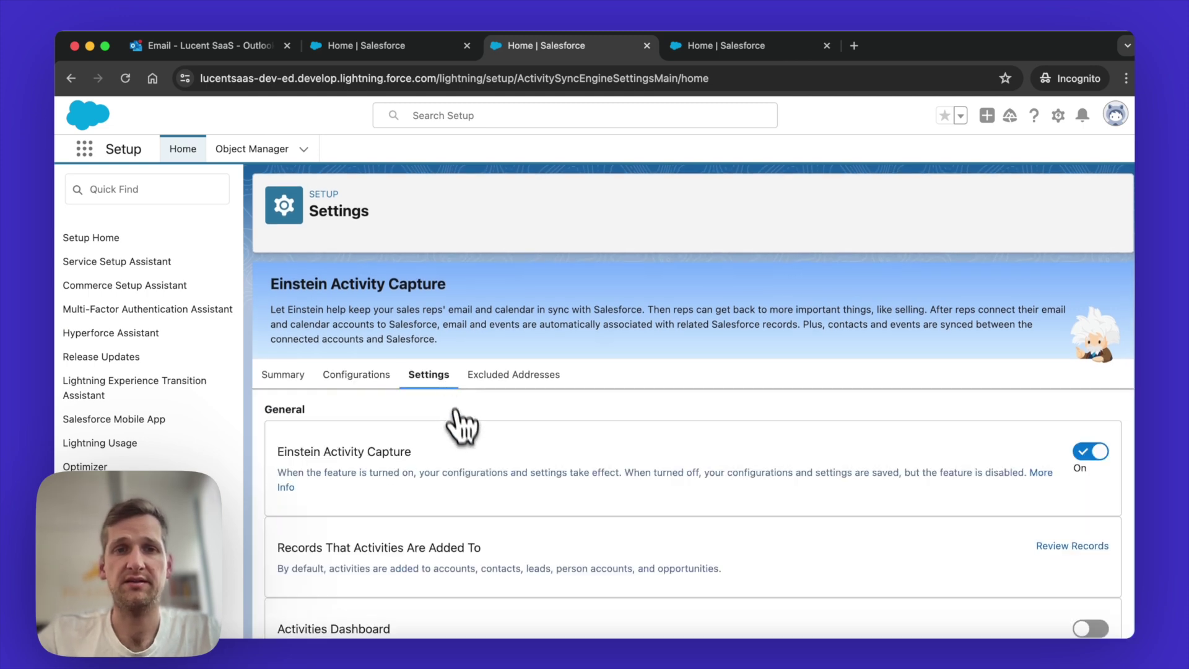
- Switch the Activities Dashboard toggle On
{"action": "scroll", "coordinate": [458, 427], "scroll_direction": "down", "scroll_amount": 3}
{"action": "scroll", "coordinate": [465, 442], "scroll_direction": "down", "scroll_amount": 4}
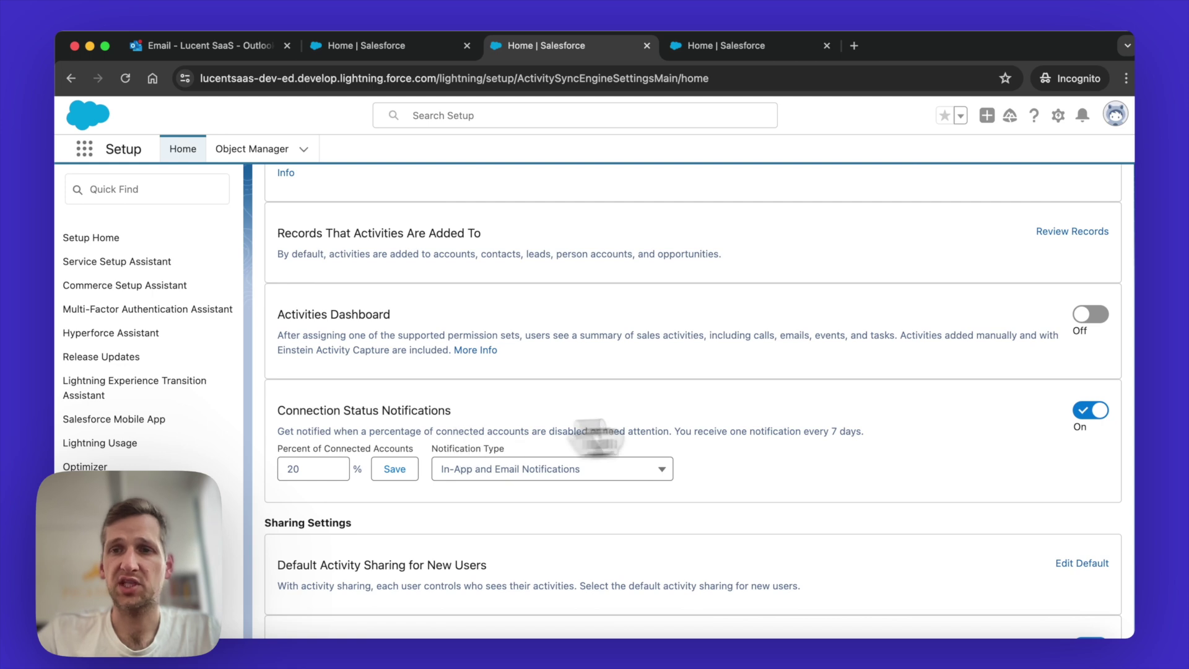
{"action": "scroll", "coordinate": [821, 430], "scroll_direction": "down", "scroll_amount": 1}
{"action": "scroll", "coordinate": [811, 430], "scroll_direction": "up", "scroll_amount": 1}
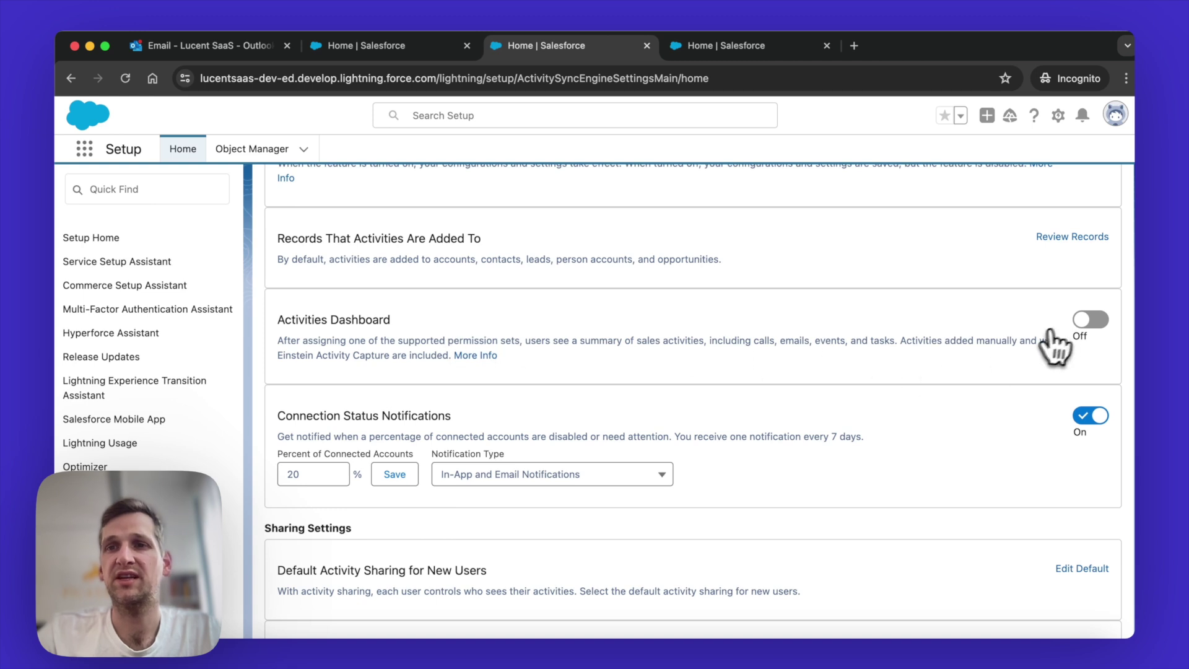
{"action": "left_click", "coordinate": [1091, 320]}
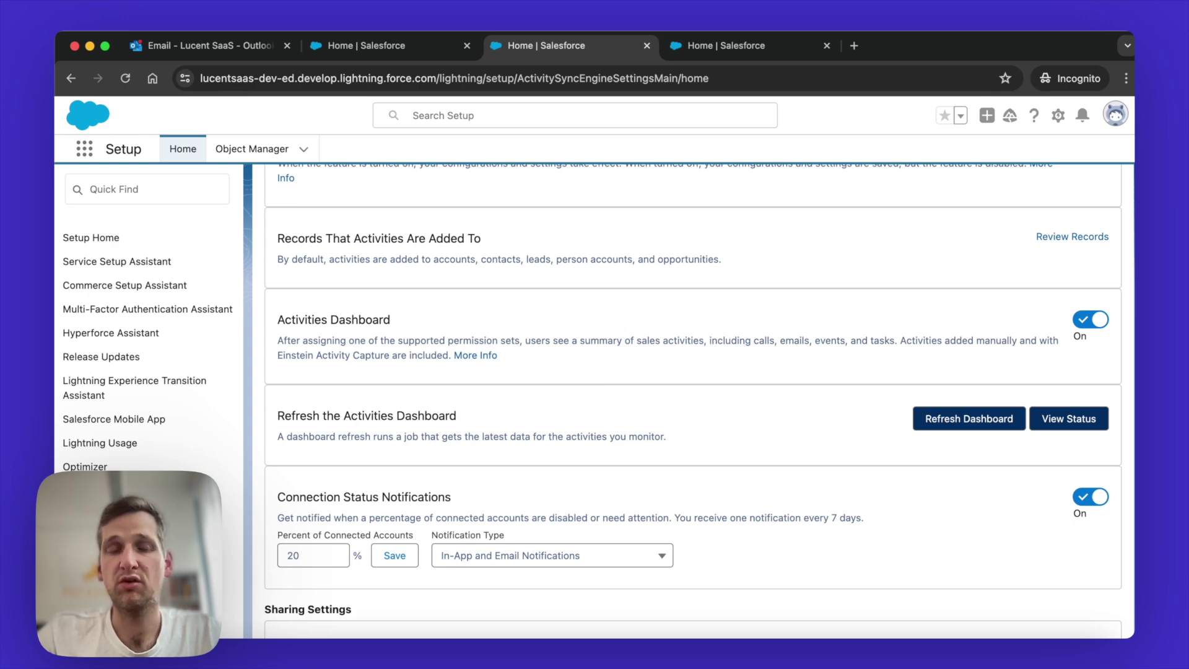
- Show the Excluded Addresses list
{"action": "scroll", "coordinate": [718, 344], "scroll_direction": "up", "scroll_amount": 5}
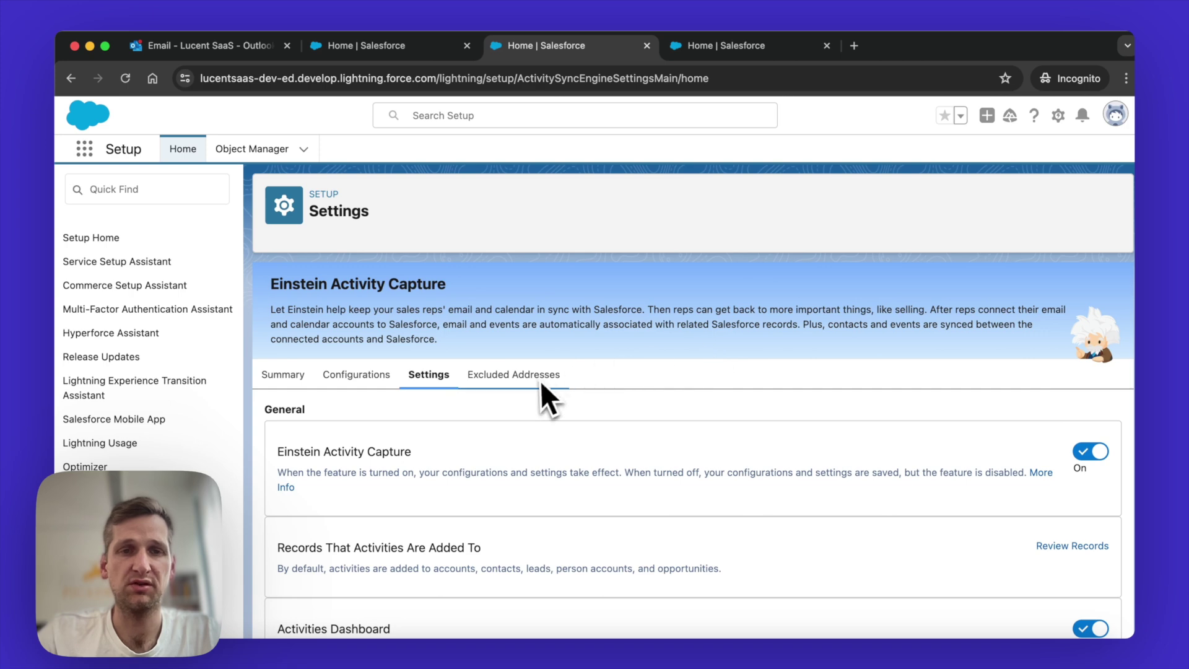
{"action": "scroll", "coordinate": [540, 384], "scroll_direction": "down", "scroll_amount": 1}
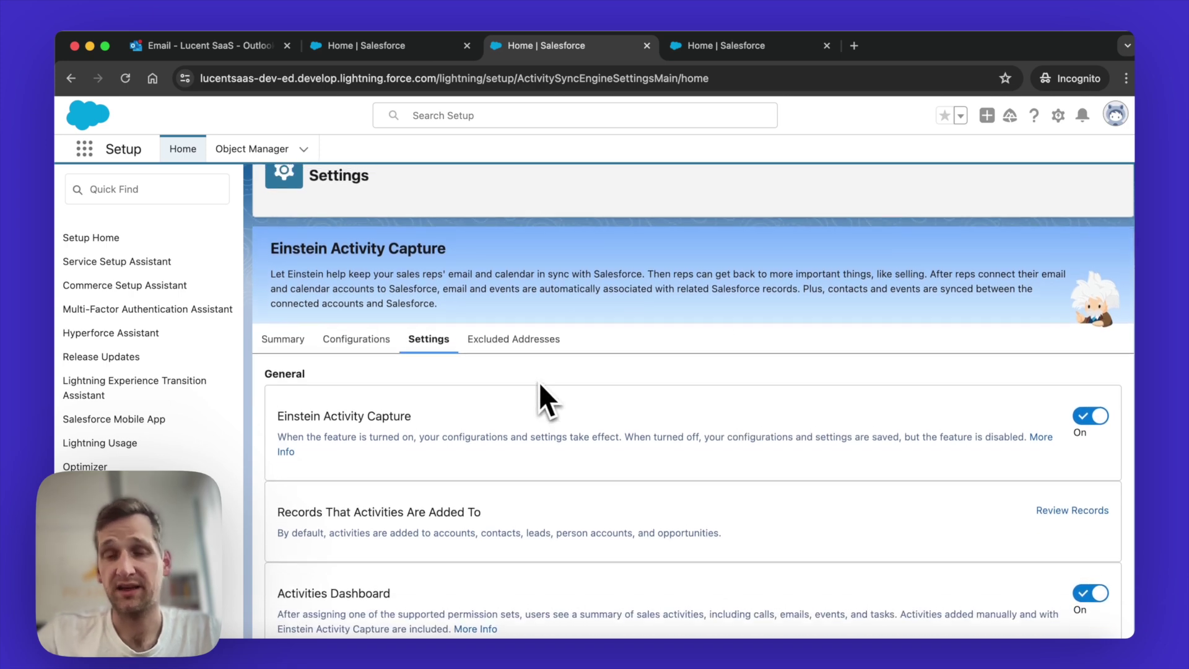
{"action": "left_click", "coordinate": [522, 344]}
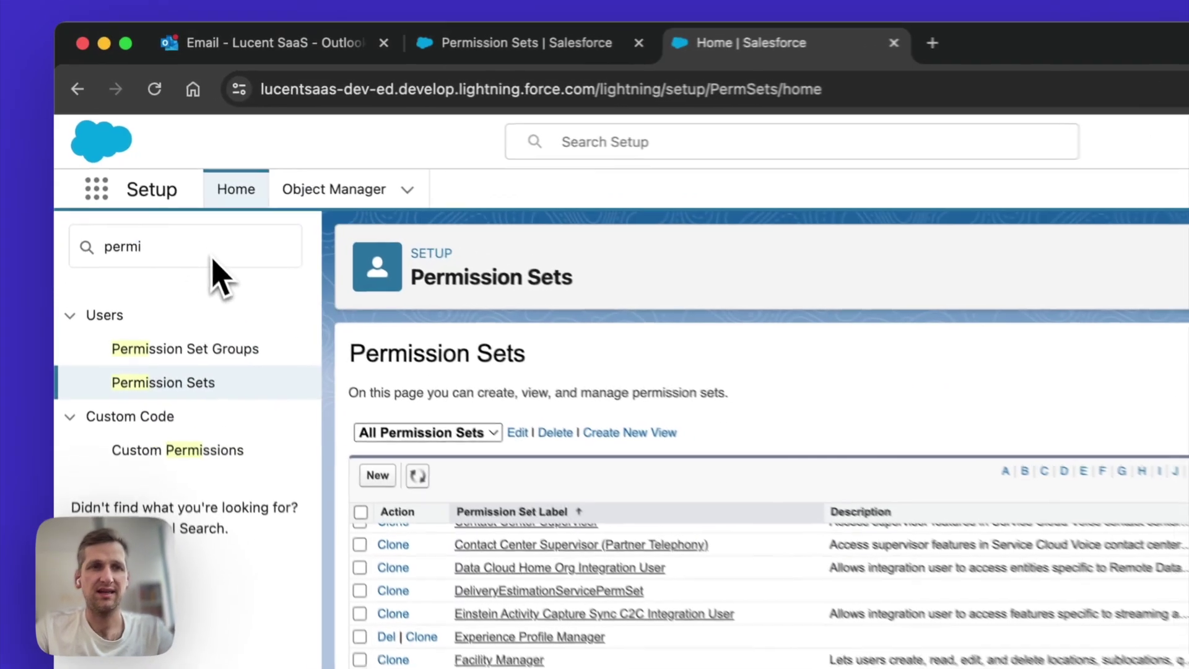
- Search Setup Quick Find for 'permission' and open Permission Sets under Users
{"action": "double_click", "coordinate": [163, 187]}
{"action": "type", "text": "p"}
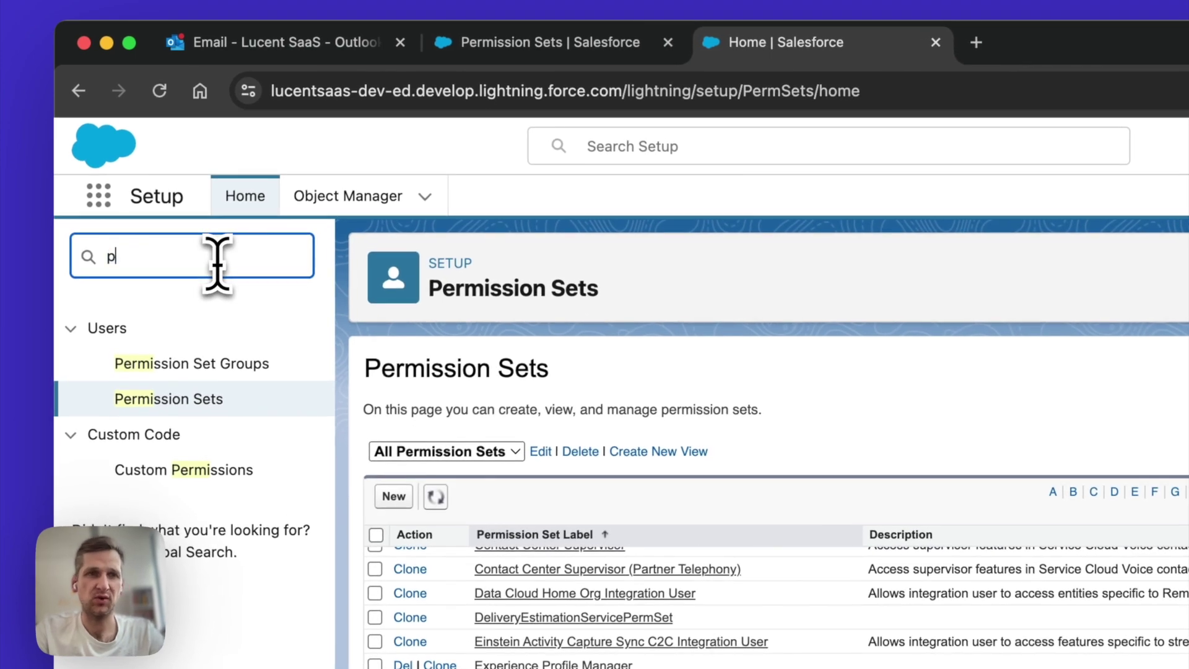
{"action": "type", "text": "ermission"}
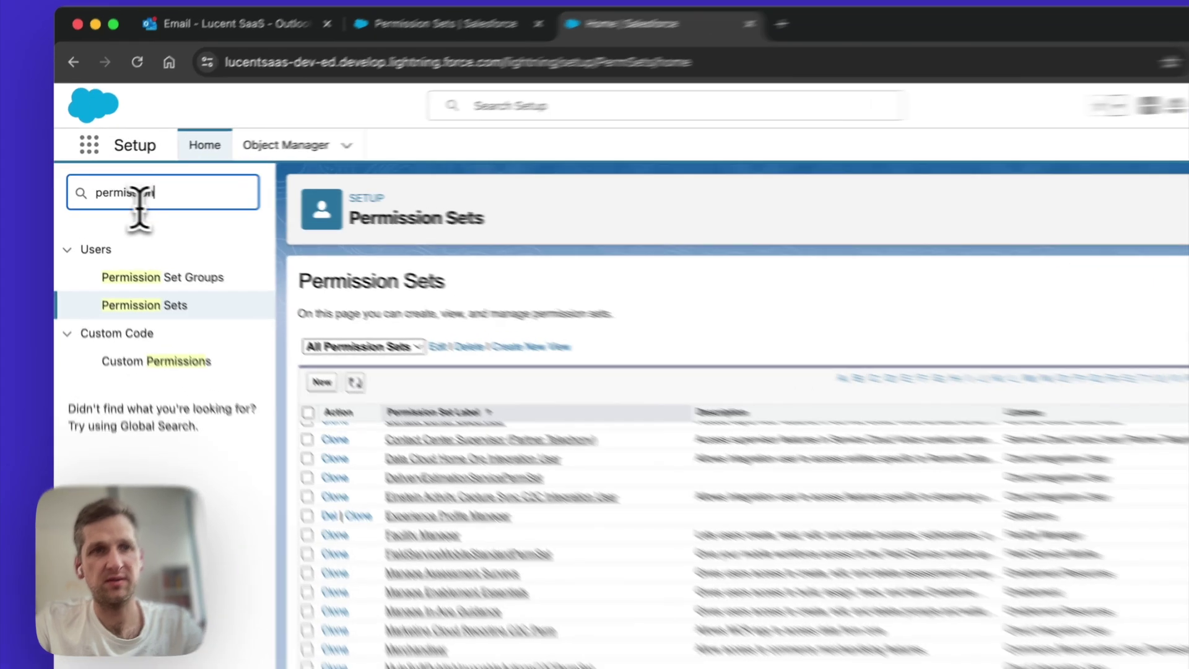
{"action": "double_click", "coordinate": [123, 191]}
{"action": "key", "text": "BackSpace"}
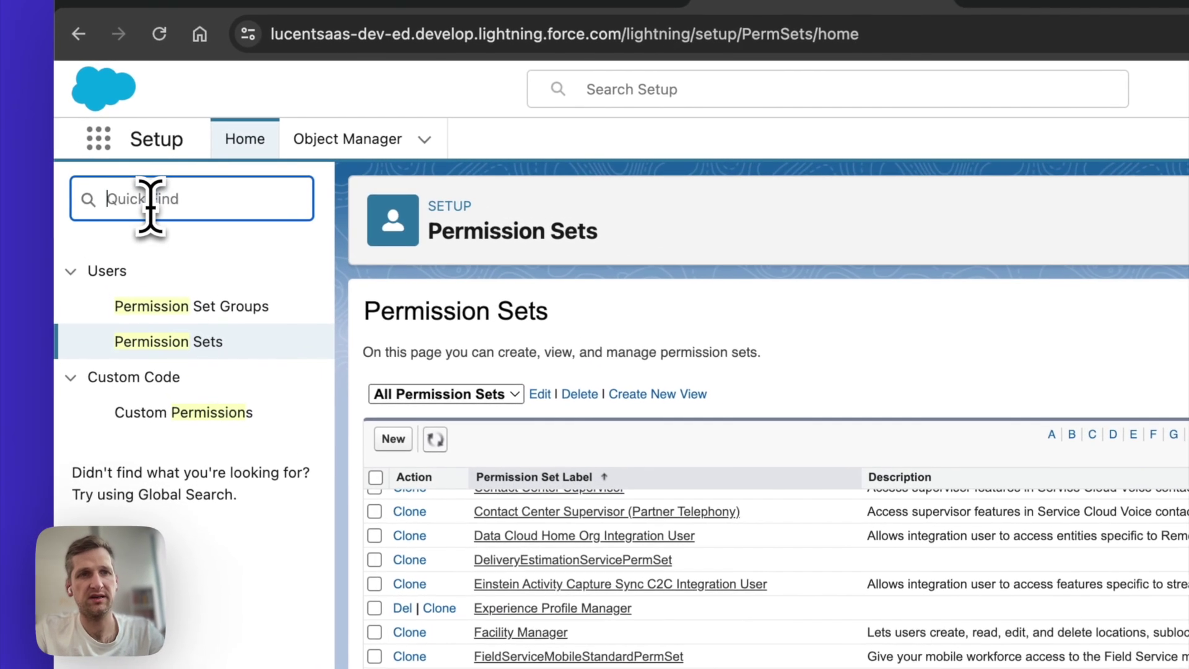
{"action": "type", "text": "permission"}
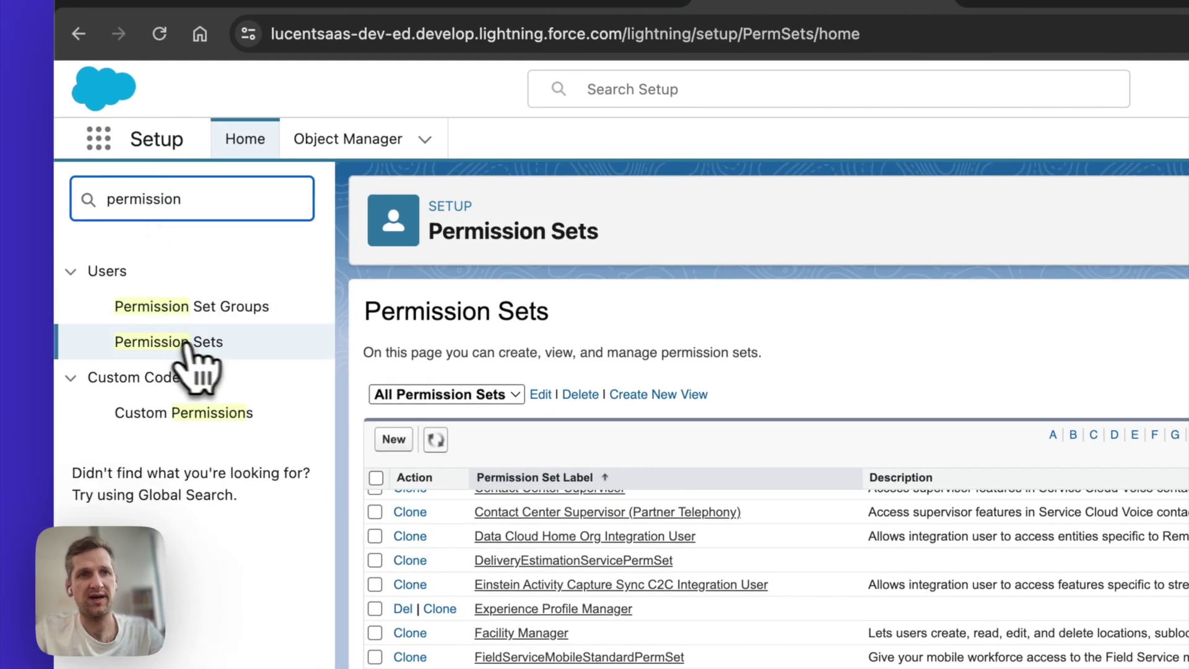
{"action": "left_click", "coordinate": [231, 347]}
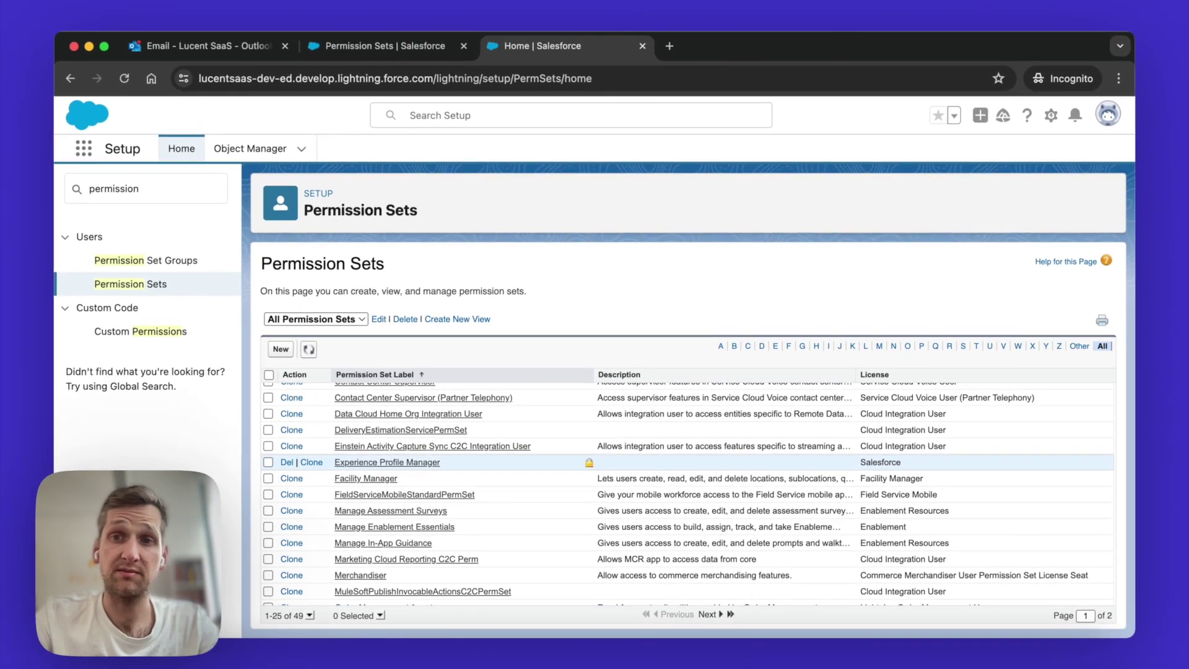
- Open the Standard Einstein Activity Capture permission set's assignments from page two of the list
{"action": "scroll", "coordinate": [578, 486], "scroll_direction": "up", "scroll_amount": 1}
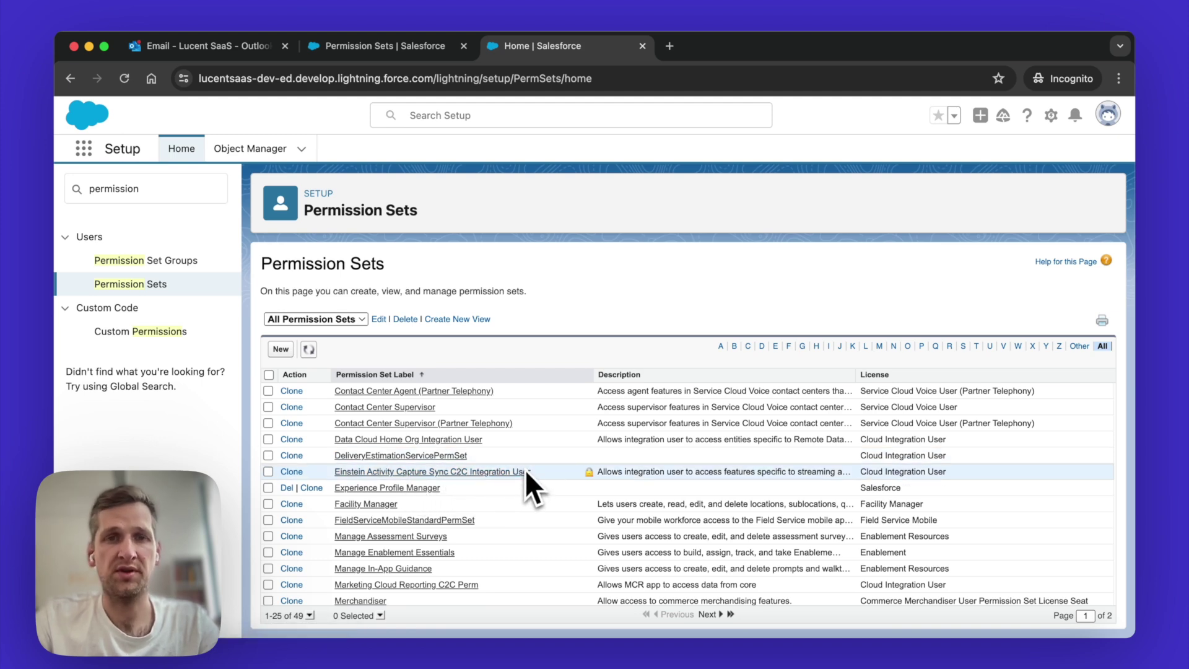
{"action": "scroll", "coordinate": [550, 457], "scroll_direction": "down", "scroll_amount": 1}
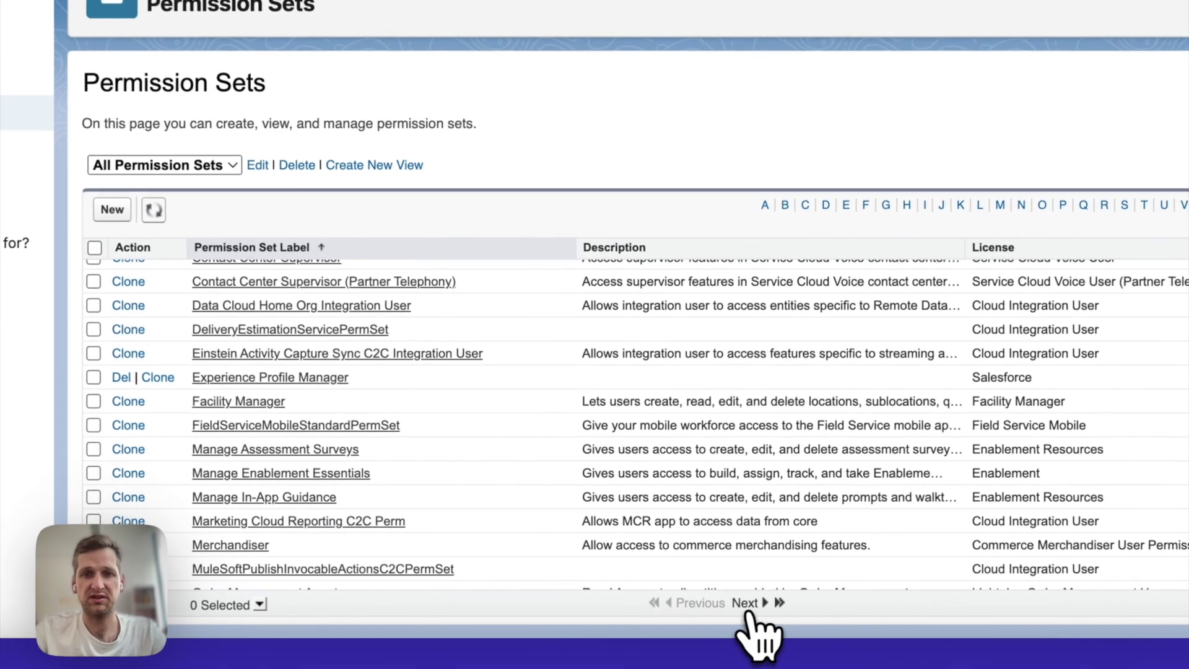
{"action": "left_click", "coordinate": [708, 614]}
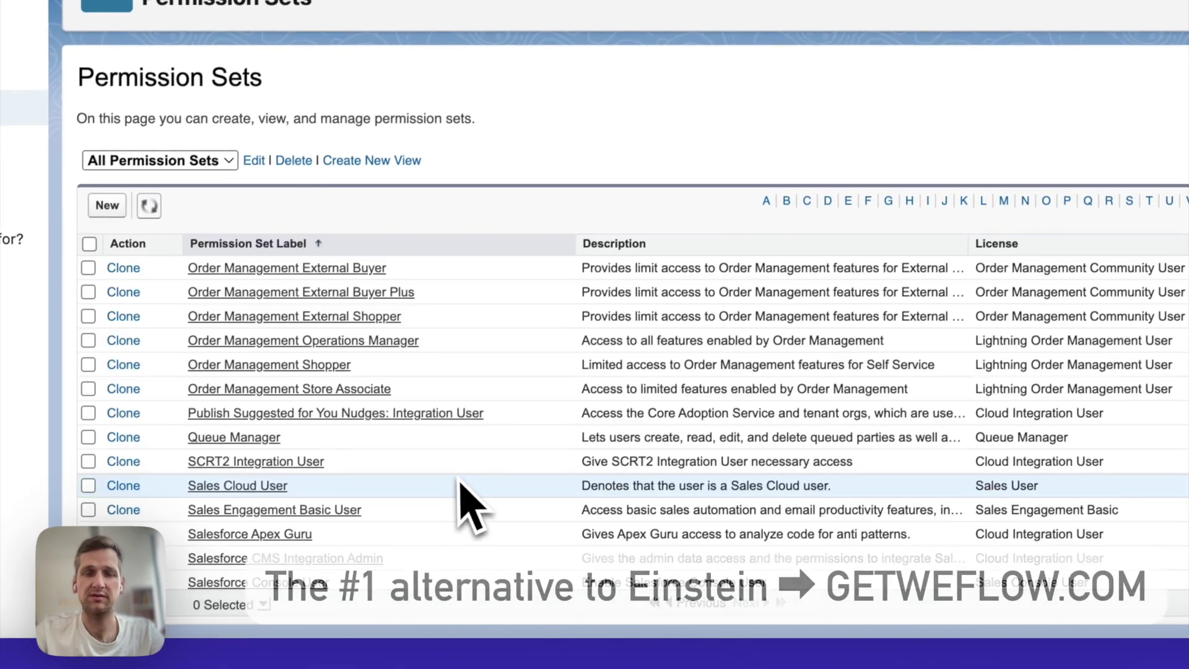
{"action": "scroll", "coordinate": [460, 483], "scroll_direction": "down", "scroll_amount": 5}
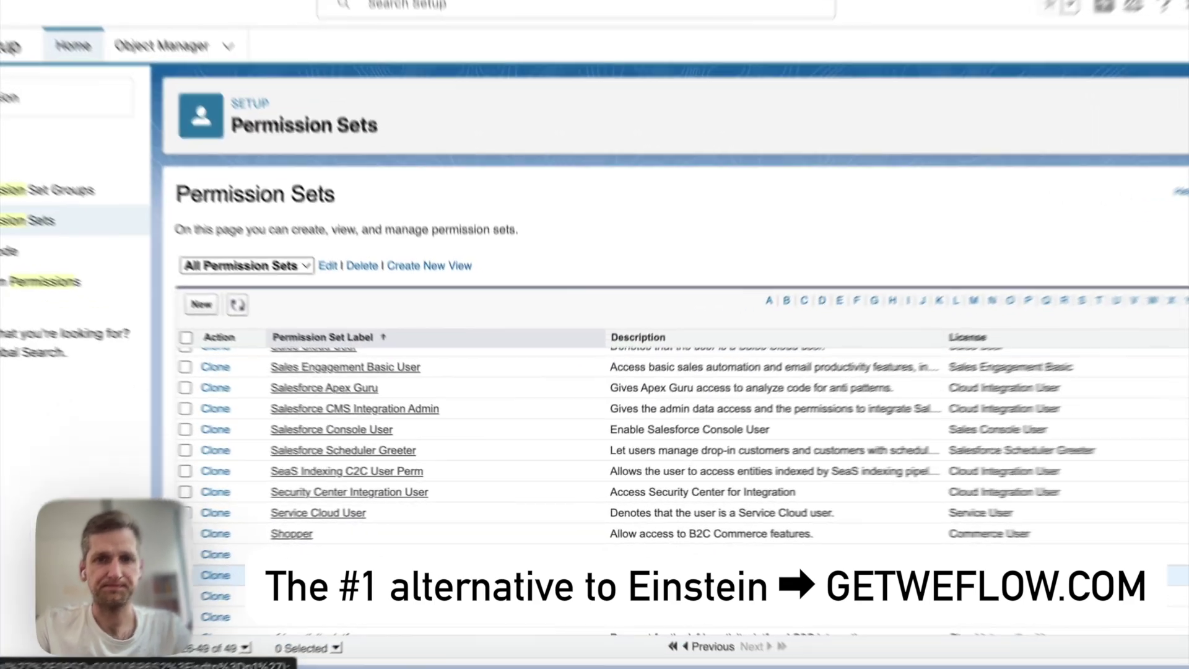
{"action": "left_click", "coordinate": [447, 584]}
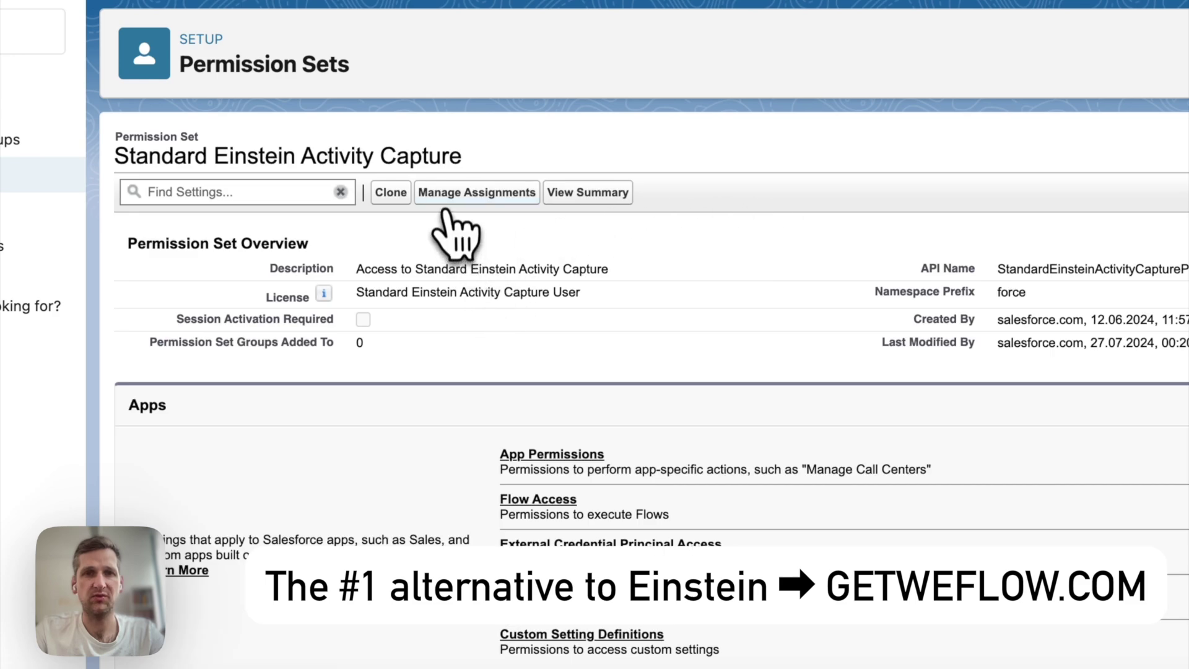
{"action": "left_click", "coordinate": [474, 193]}
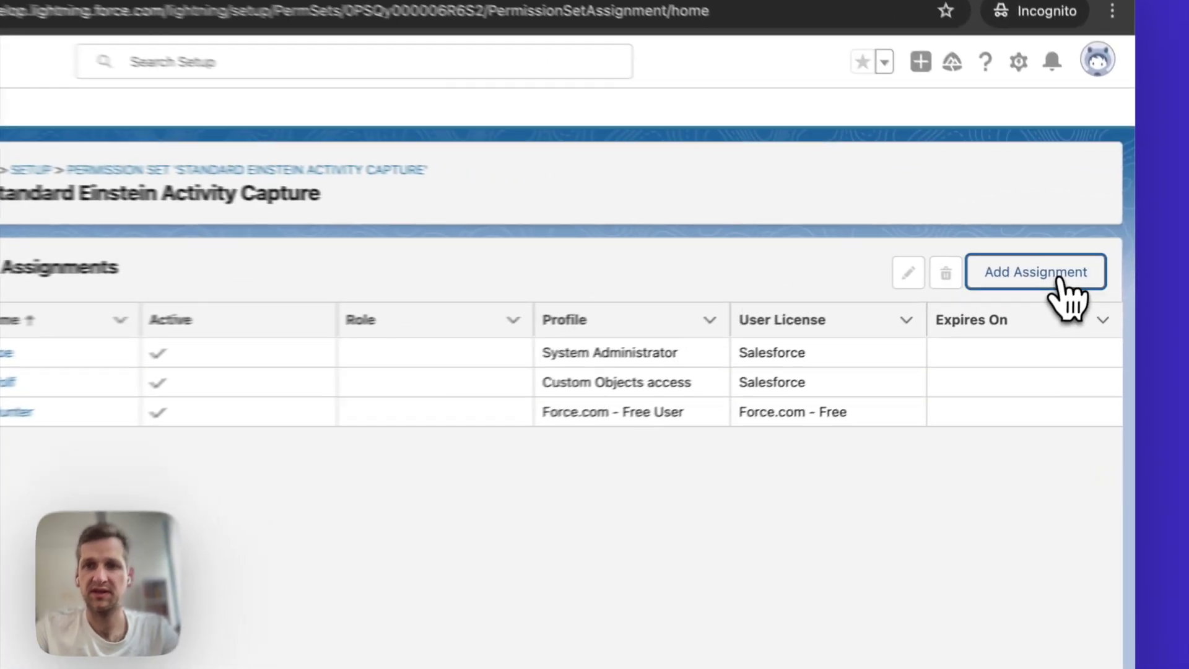
- Add assignments for the three sales users and dismiss the notification
{"action": "left_click", "coordinate": [1064, 267]}
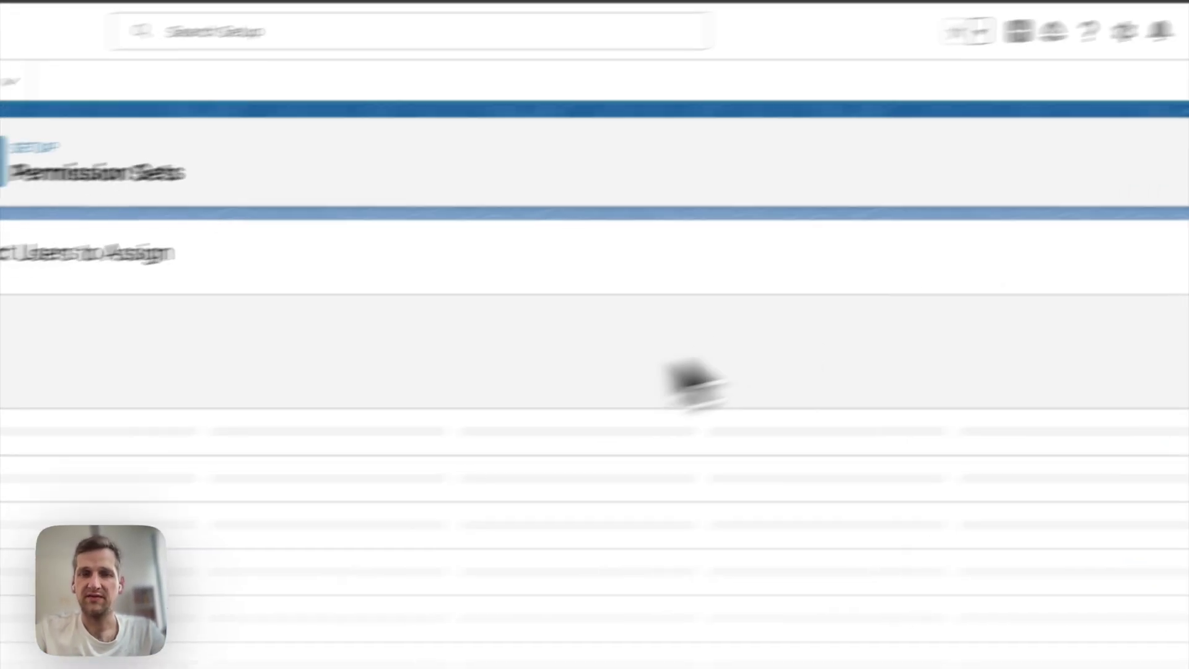
{"action": "scroll", "coordinate": [725, 397], "scroll_direction": "down", "scroll_amount": 3}
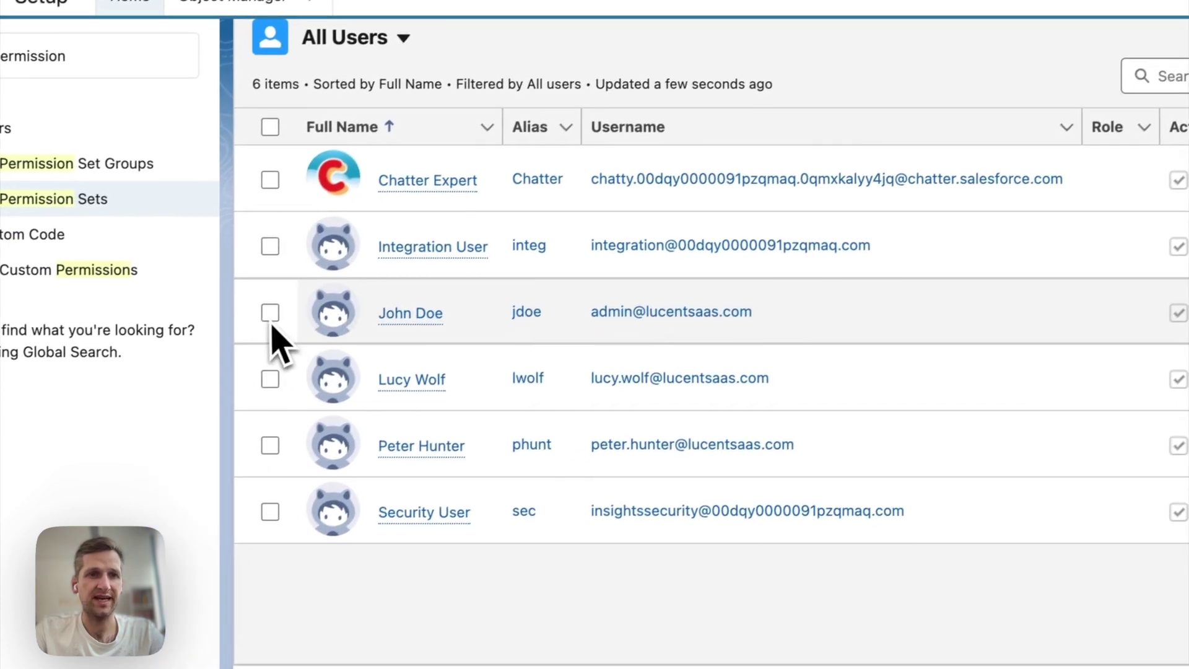
{"action": "left_click", "coordinate": [181, 368]}
{"action": "left_click", "coordinate": [272, 377]}
{"action": "left_click", "coordinate": [273, 444]}
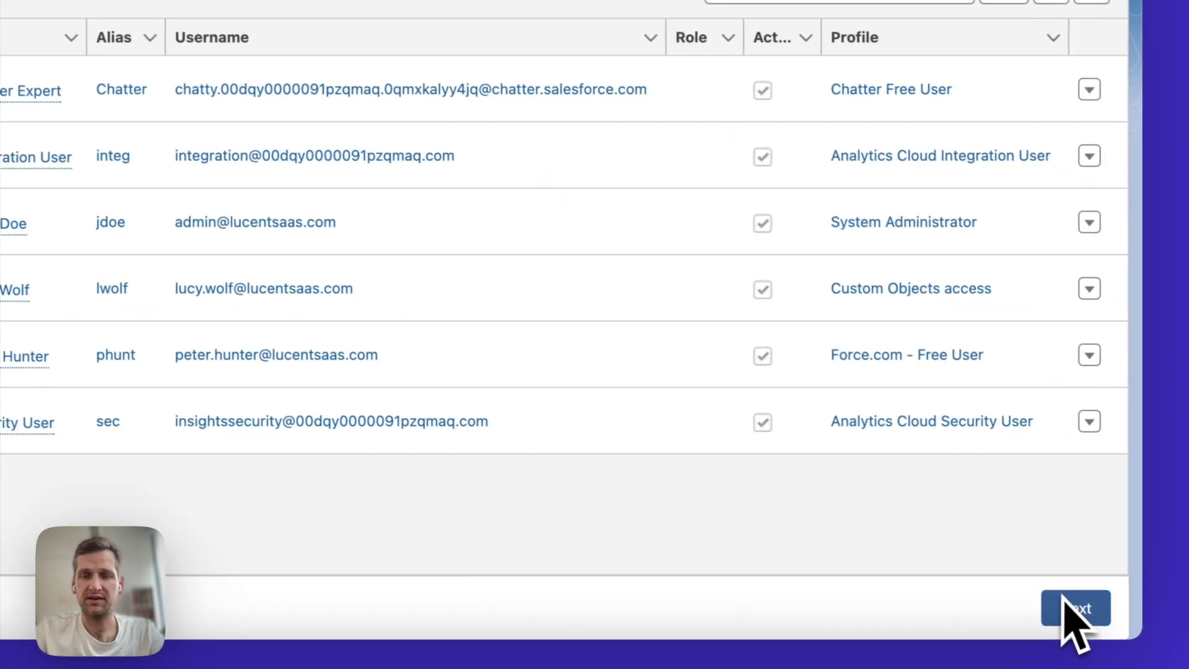
{"action": "left_click", "coordinate": [1064, 597]}
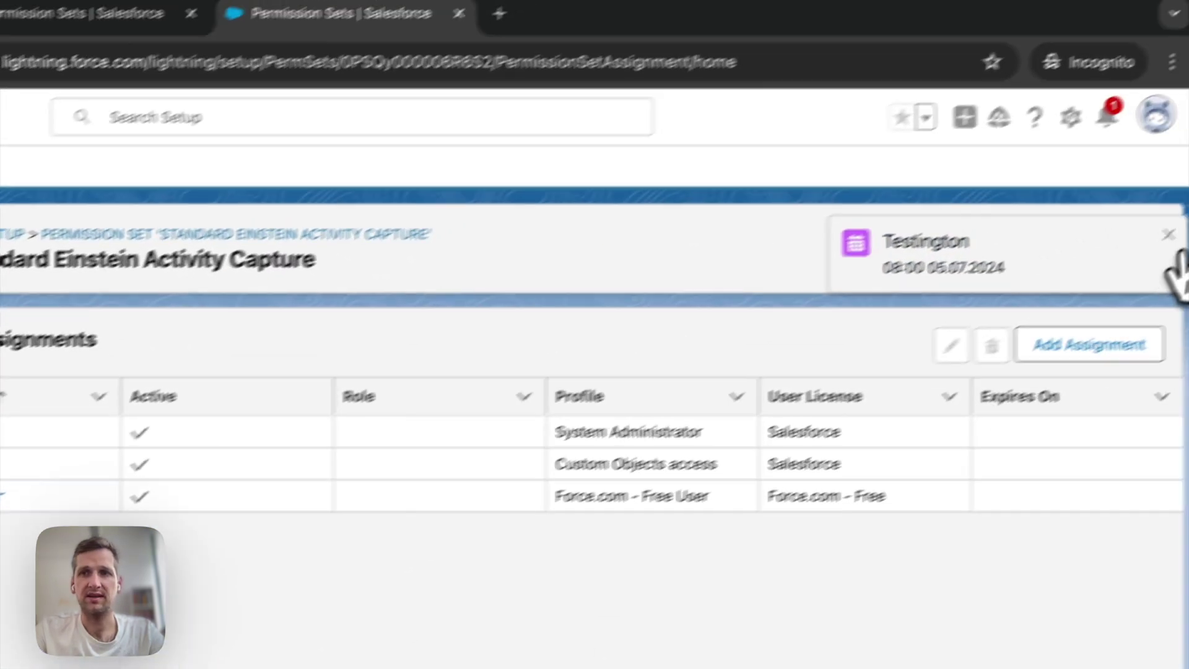
{"action": "left_click", "coordinate": [1168, 233]}
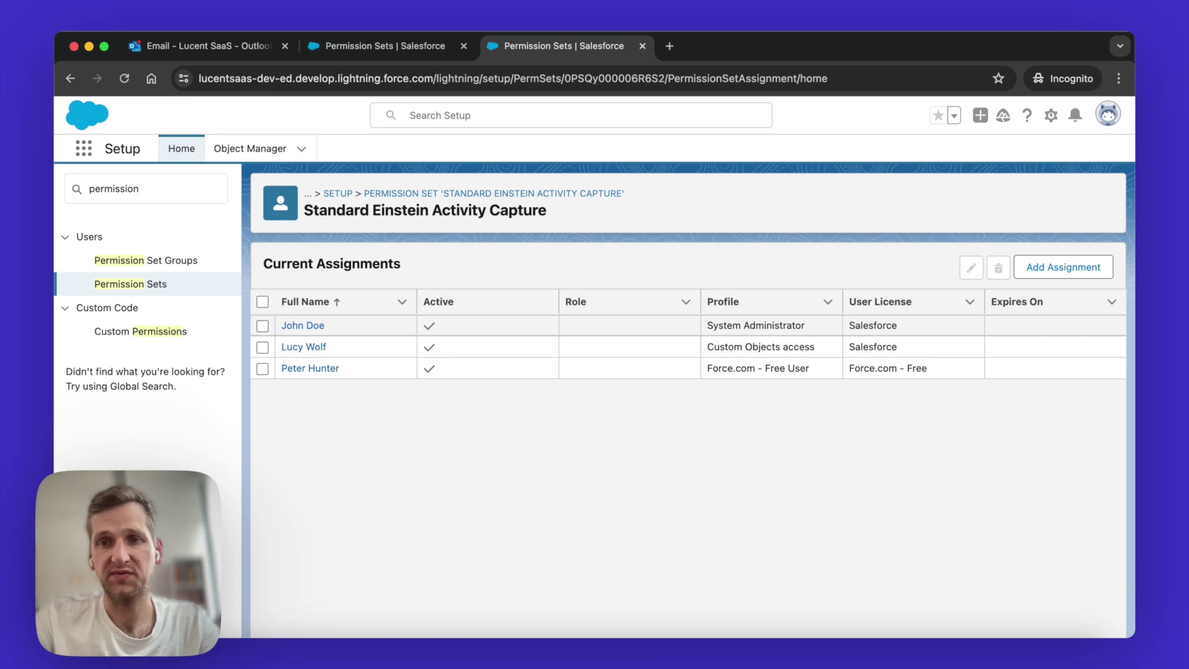
- Search Setup for 'einstein' and open the EAC Office 365 configuration for editing
{"action": "double_click", "coordinate": [164, 198]}
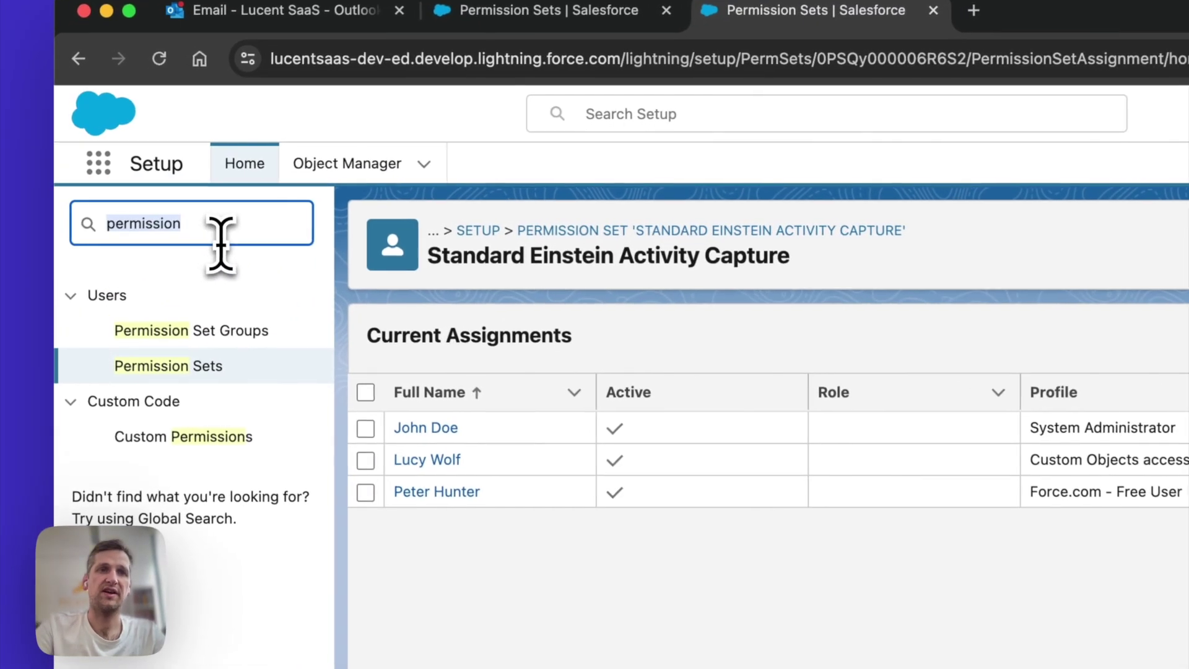
{"action": "type", "text": "einstein"}
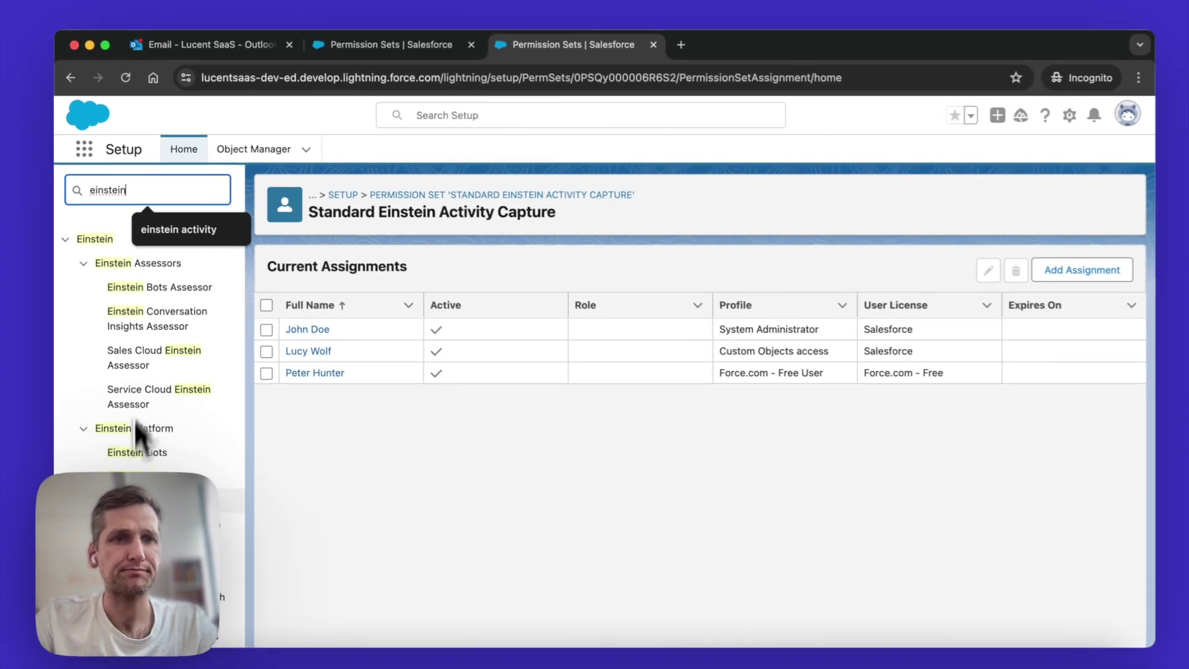
{"action": "scroll", "coordinate": [142, 427], "scroll_direction": "down", "scroll_amount": 3}
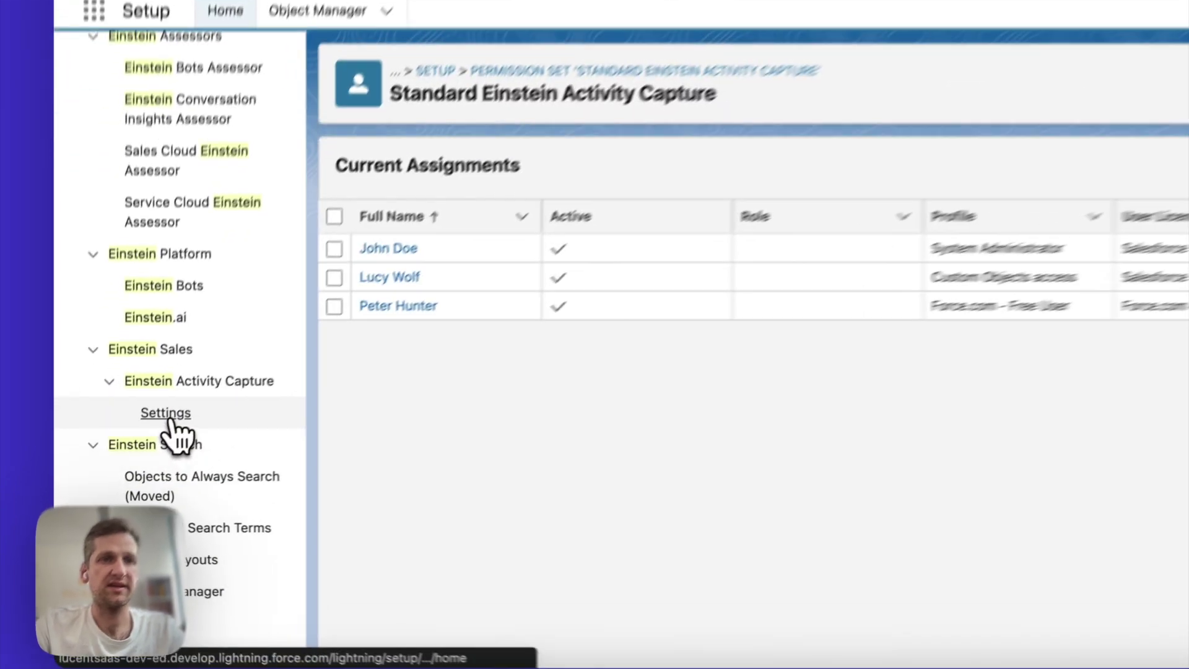
{"action": "left_click", "coordinate": [137, 447]}
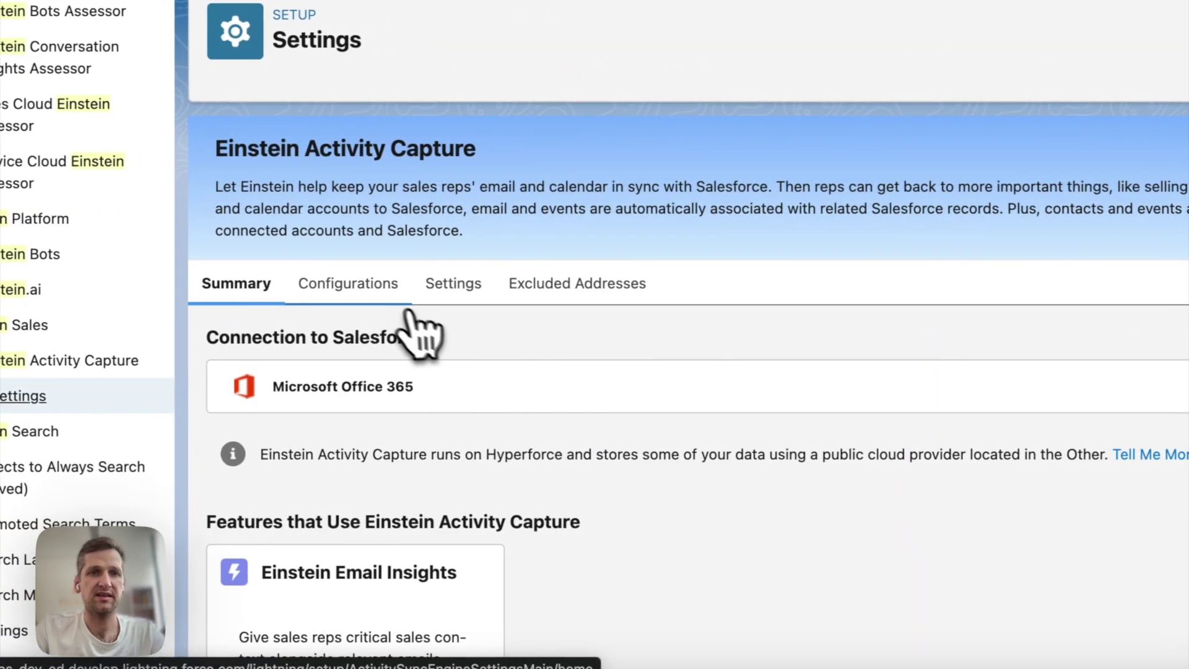
{"action": "left_click", "coordinate": [375, 288]}
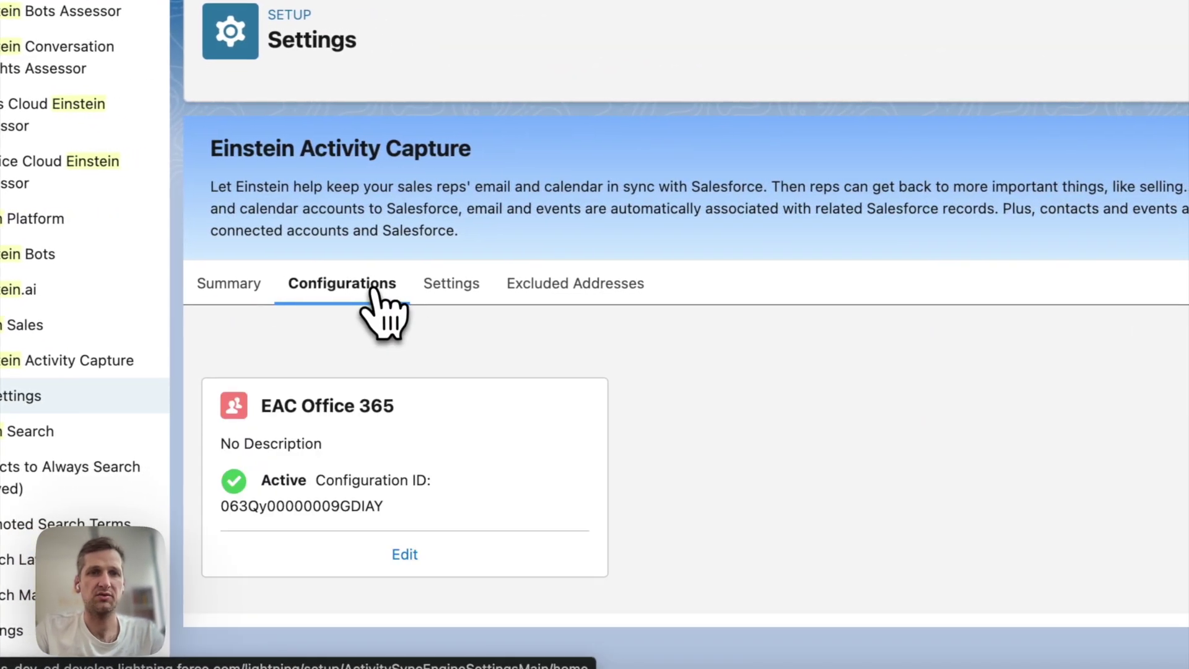
{"action": "left_click", "coordinate": [410, 559]}
{"action": "scroll", "coordinate": [411, 576], "scroll_direction": "down", "scroll_amount": 1}
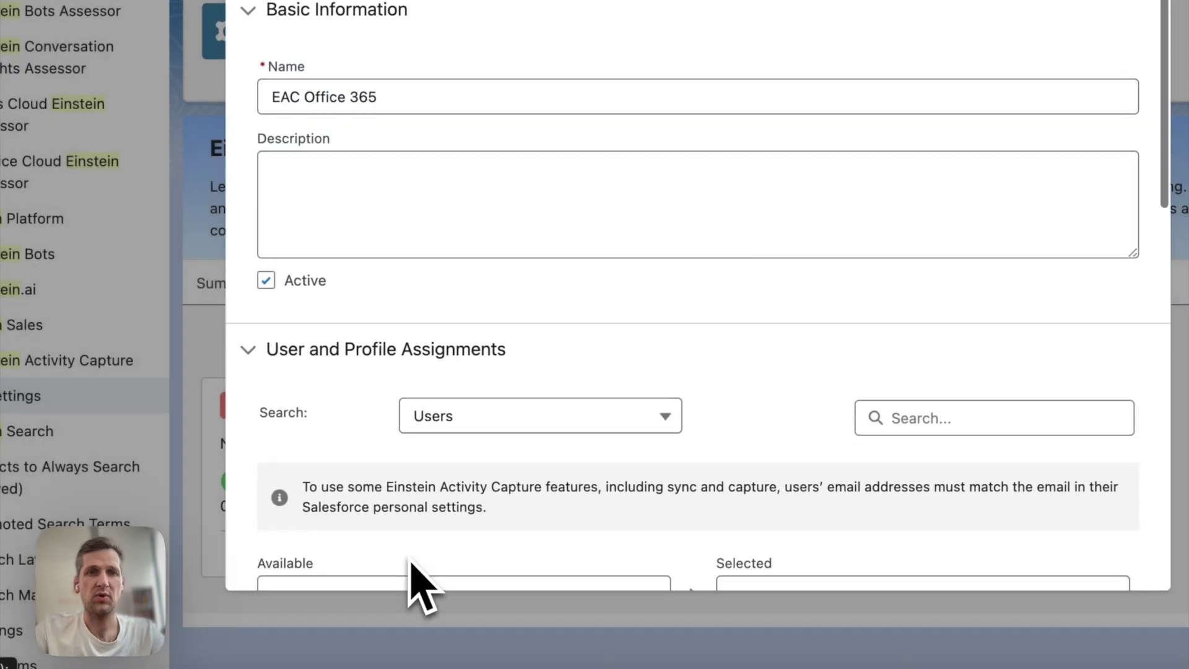
{"action": "scroll", "coordinate": [411, 575], "scroll_direction": "down", "scroll_amount": 4}
{"action": "scroll", "coordinate": [421, 585], "scroll_direction": "down", "scroll_amount": 2}
- Move the three capture users into the configuration's Selected list
{"action": "left_click", "coordinate": [499, 242]}
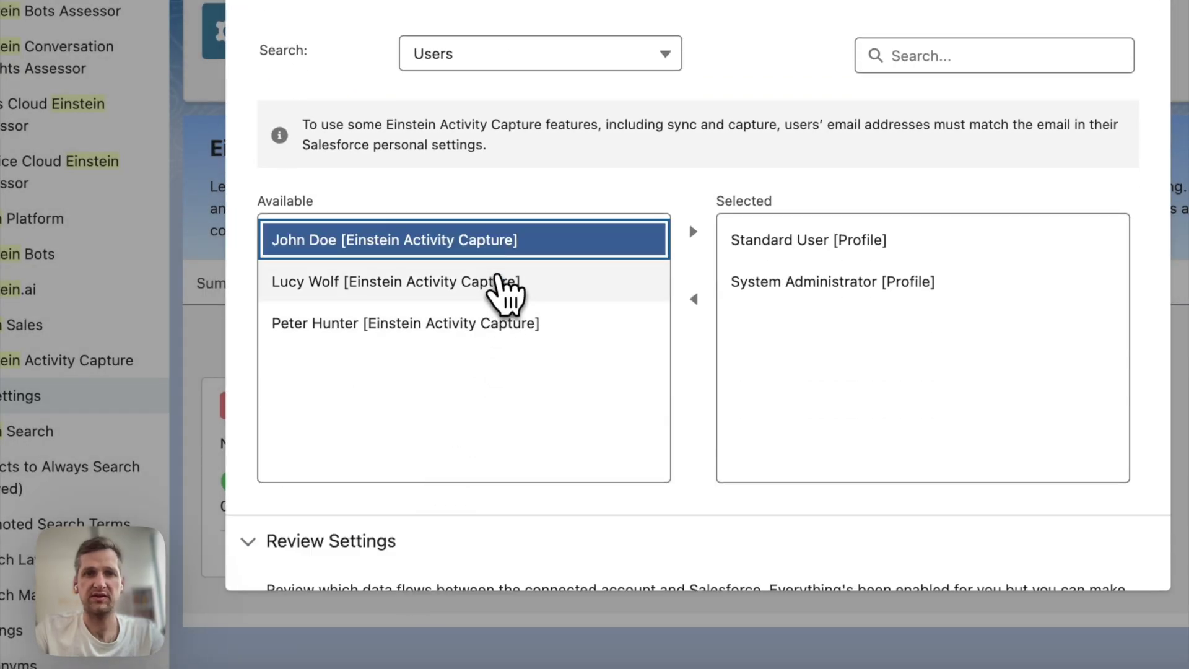
{"action": "left_click", "coordinate": [501, 275]}
{"action": "left_click", "coordinate": [513, 248]}
{"action": "left_click", "coordinate": [693, 231]}
{"action": "left_click", "coordinate": [586, 281]}
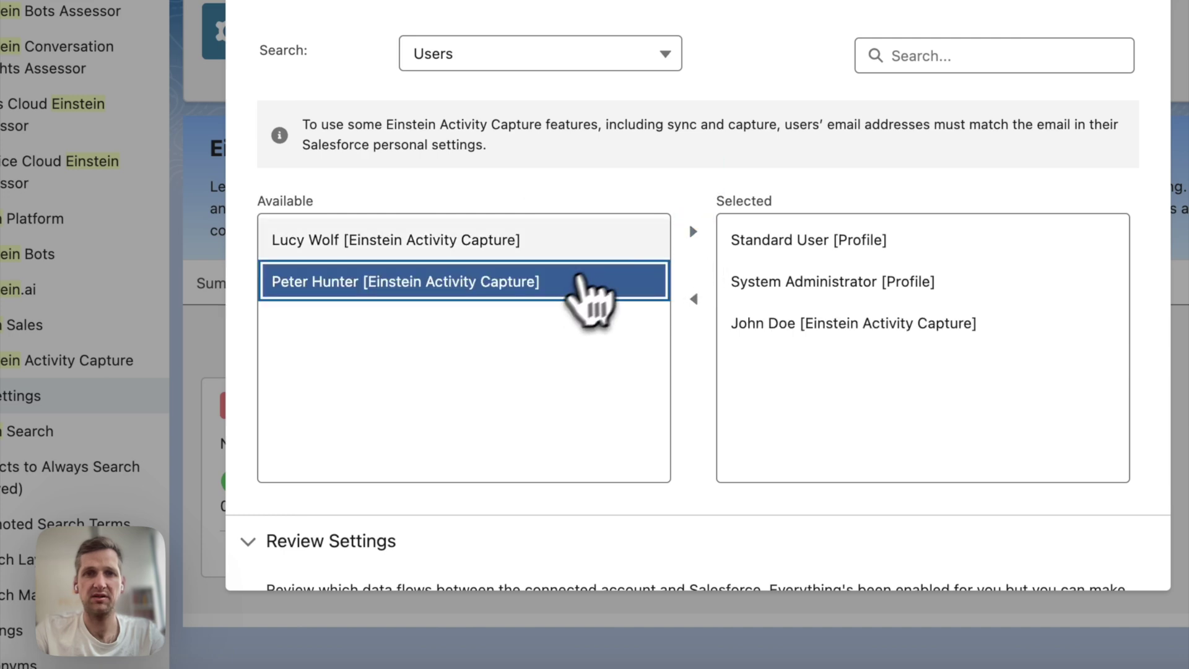
{"action": "left_click", "coordinate": [693, 232]}
{"action": "left_click", "coordinate": [596, 243]}
{"action": "left_click", "coordinate": [693, 232]}
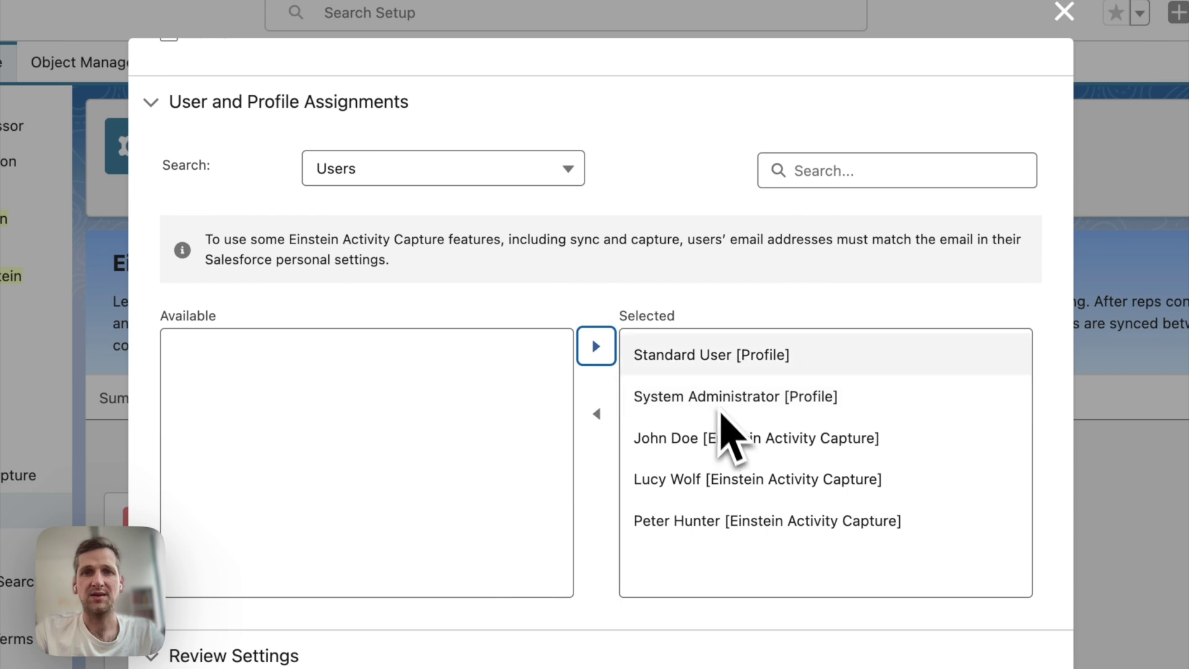
- Switch the assignment search dropdown from Users to Profiles
{"action": "left_click", "coordinate": [496, 195]}
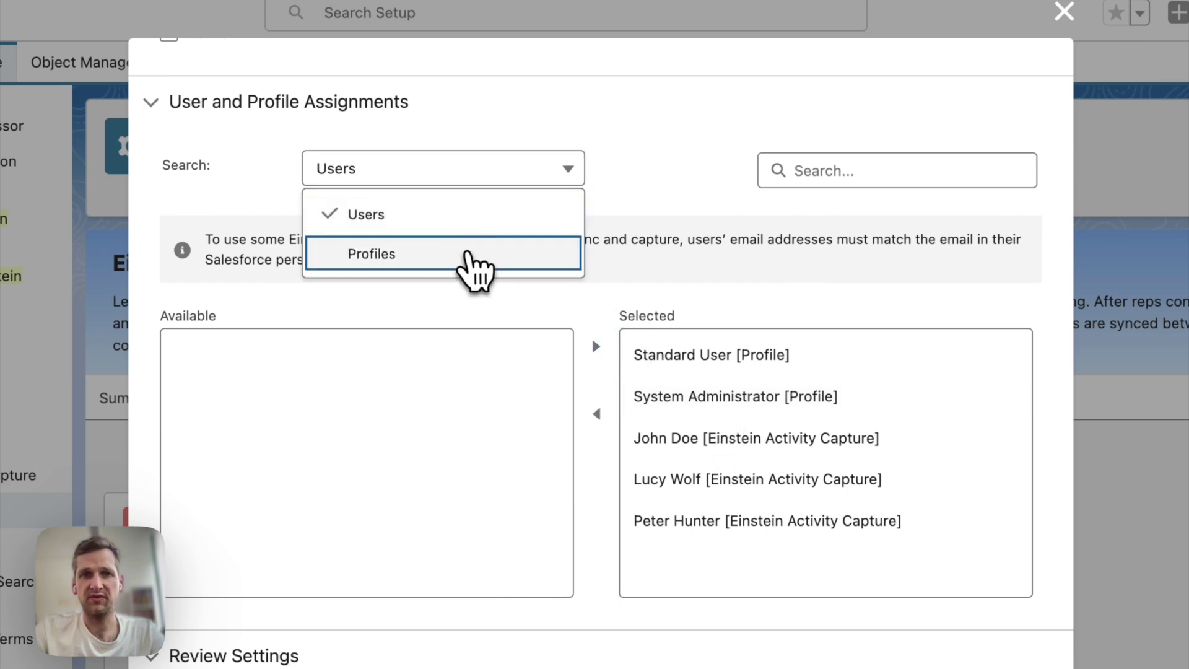
{"action": "left_click", "coordinate": [473, 257]}
{"action": "scroll", "coordinate": [421, 477], "scroll_direction": "down", "scroll_amount": 3}
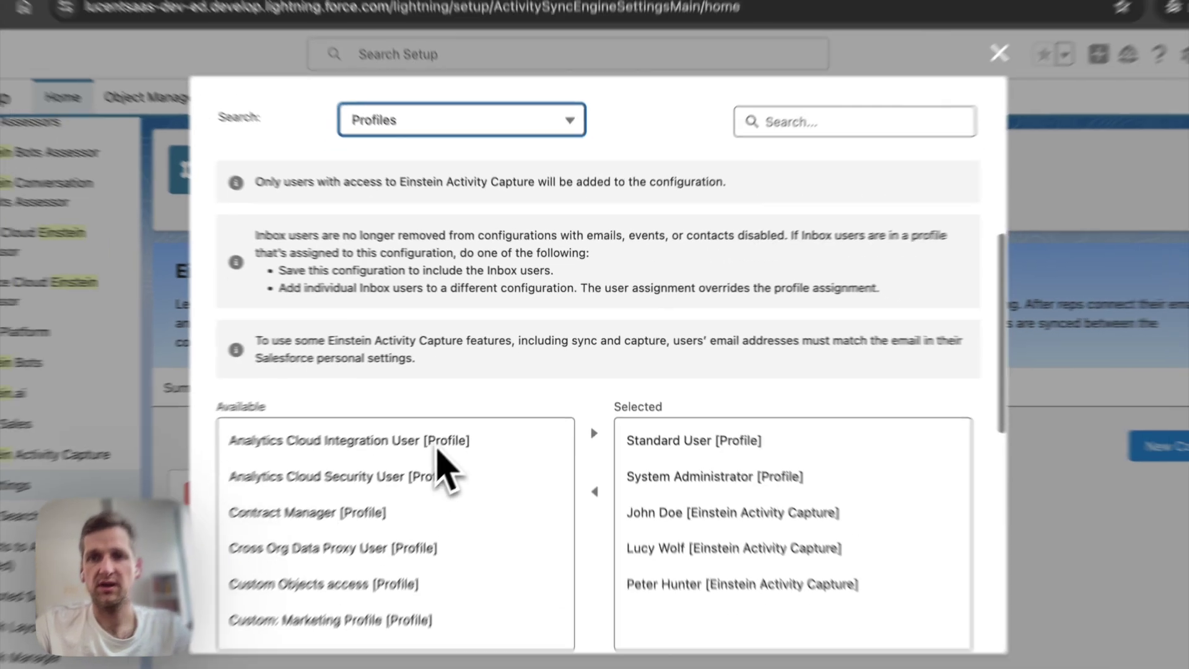
{"action": "scroll", "coordinate": [443, 465], "scroll_direction": "down", "scroll_amount": 1}
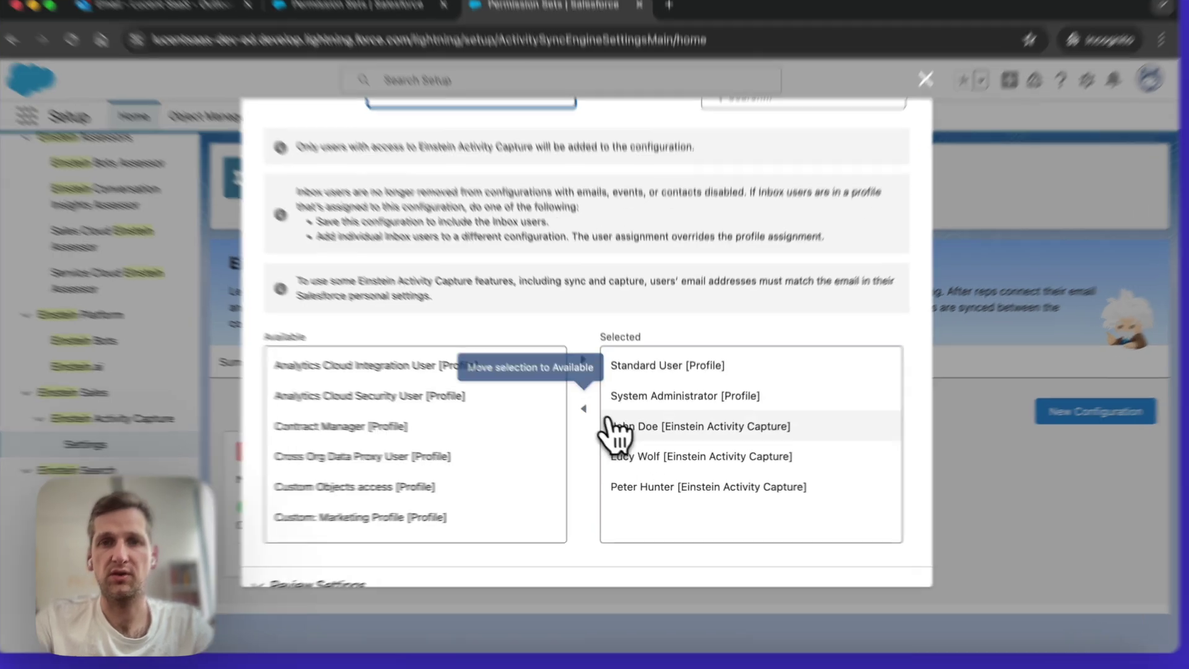
- Move the three individual users back to Available, leaving only the two profiles
{"action": "left_click", "coordinate": [672, 431]}
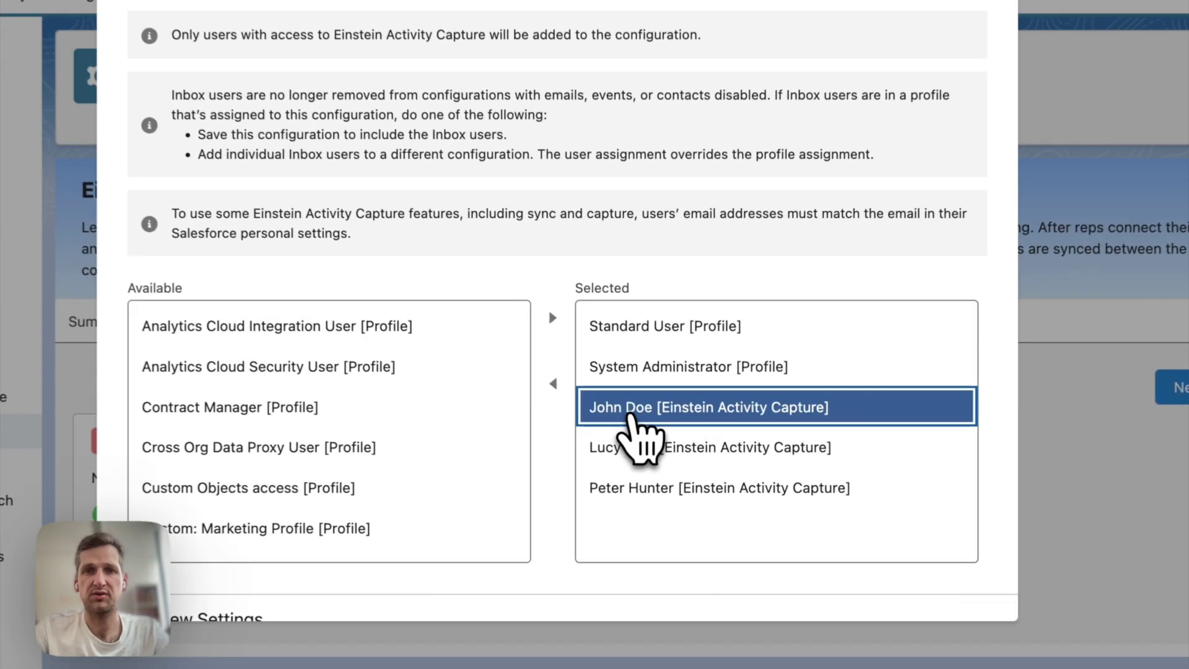
{"action": "left_click", "coordinate": [551, 372]}
{"action": "left_click", "coordinate": [638, 409]}
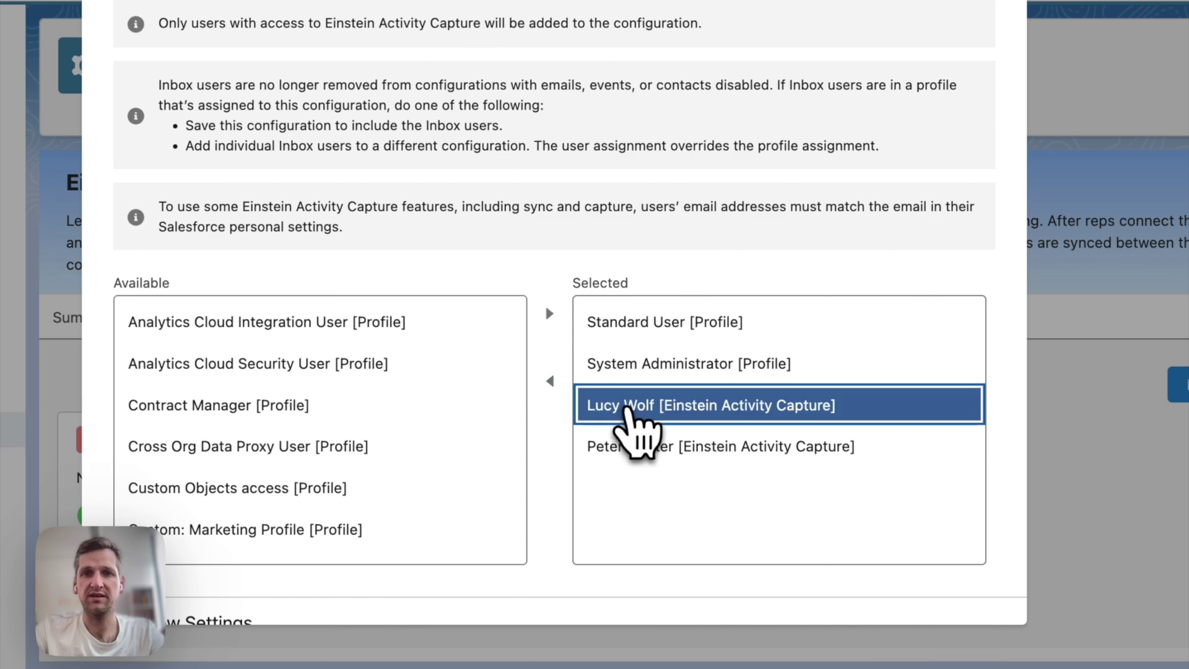
{"action": "left_click", "coordinate": [552, 379]}
{"action": "left_click", "coordinate": [638, 409]}
{"action": "left_click", "coordinate": [550, 381]}
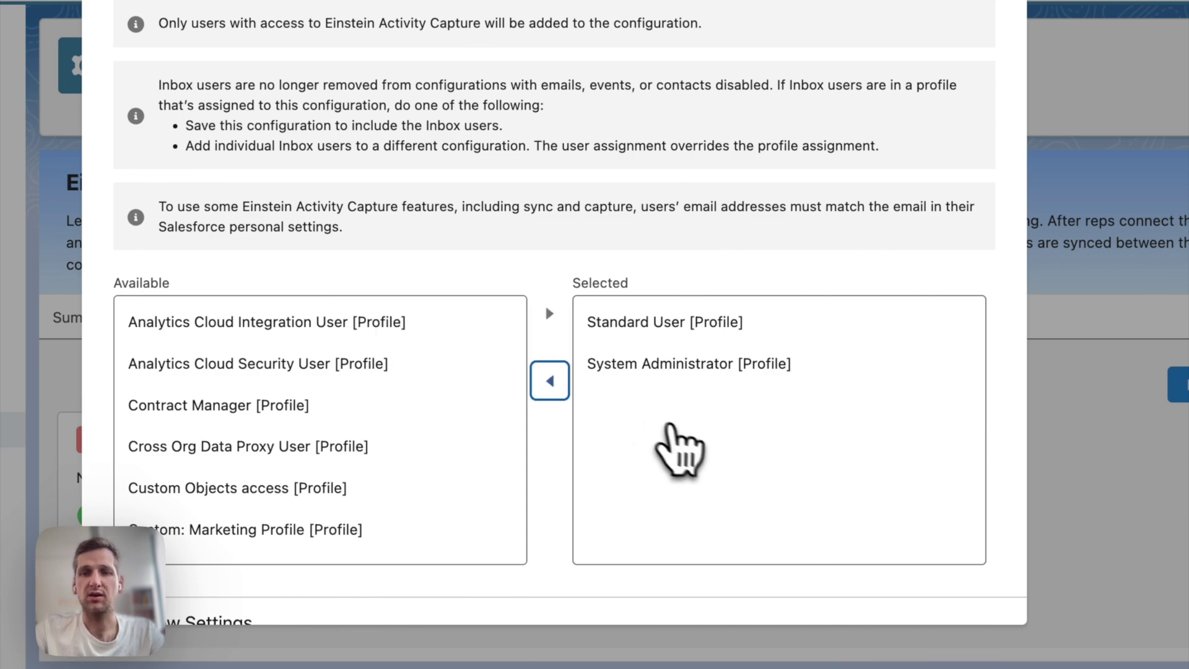
{"action": "scroll", "coordinate": [687, 446], "scroll_direction": "down", "scroll_amount": 5}
{"action": "scroll", "coordinate": [688, 446], "scroll_direction": "down", "scroll_amount": 4}
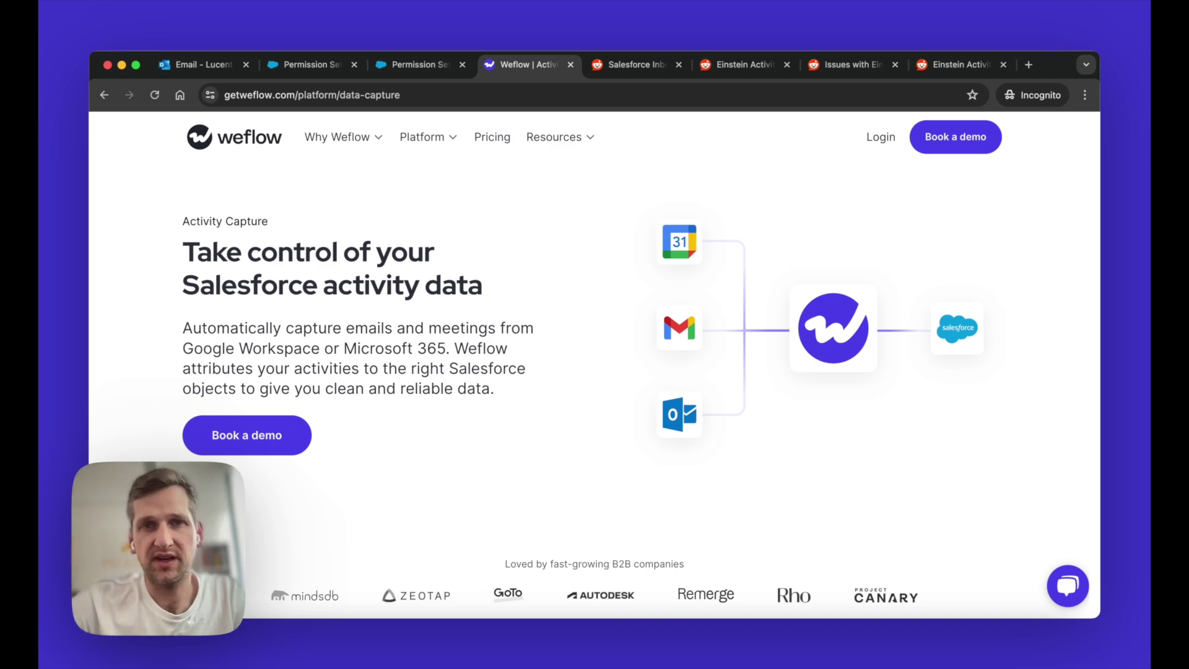
- Read the Salesforce Inbox vs EAC thread's flaws comment, then view the EAC rant thread
{"action": "left_click", "coordinate": [631, 68]}
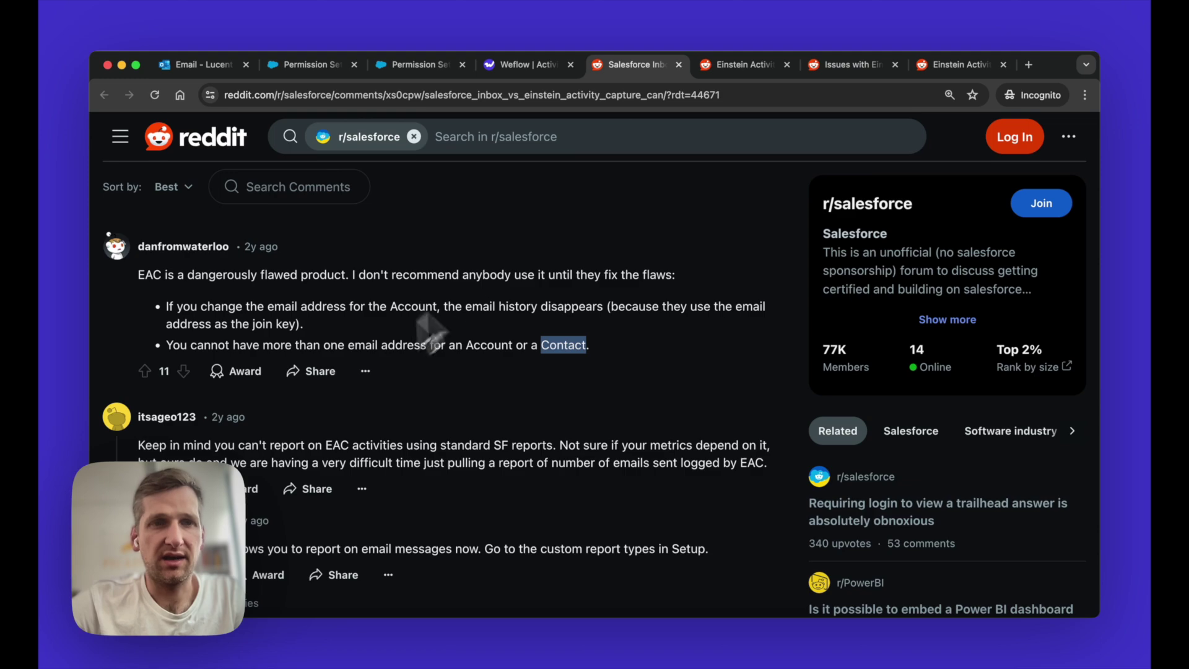
{"action": "left_click", "coordinate": [285, 289]}
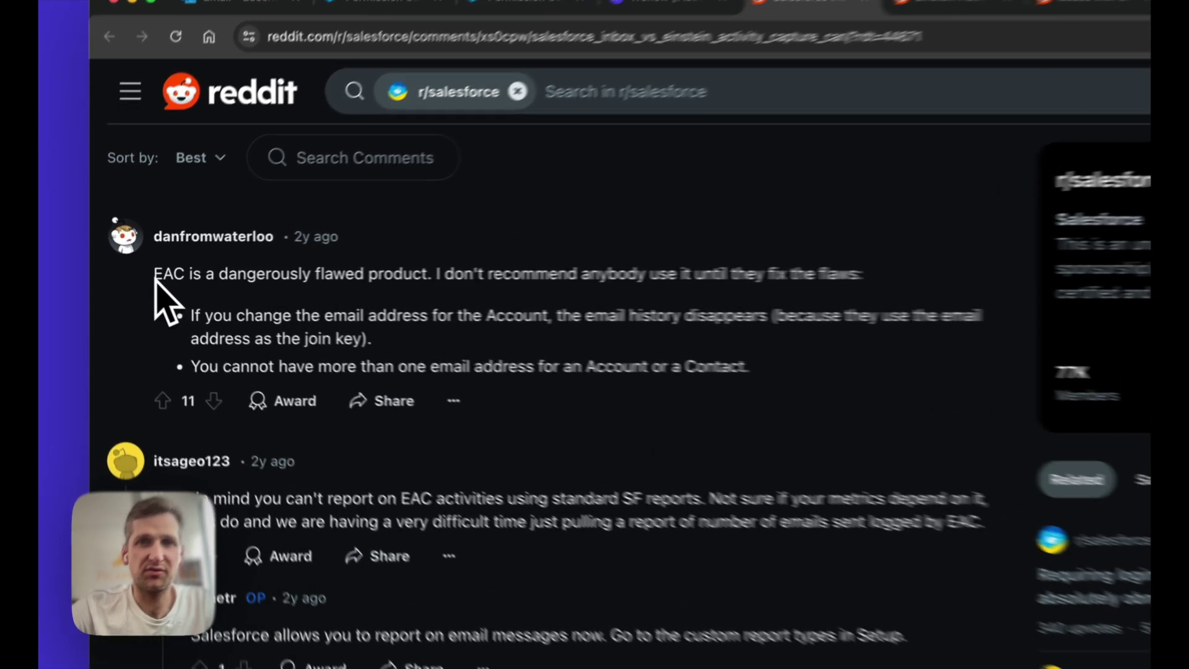
{"action": "left_click_drag", "start_coordinate": [147, 281], "coordinate": [590, 345]}
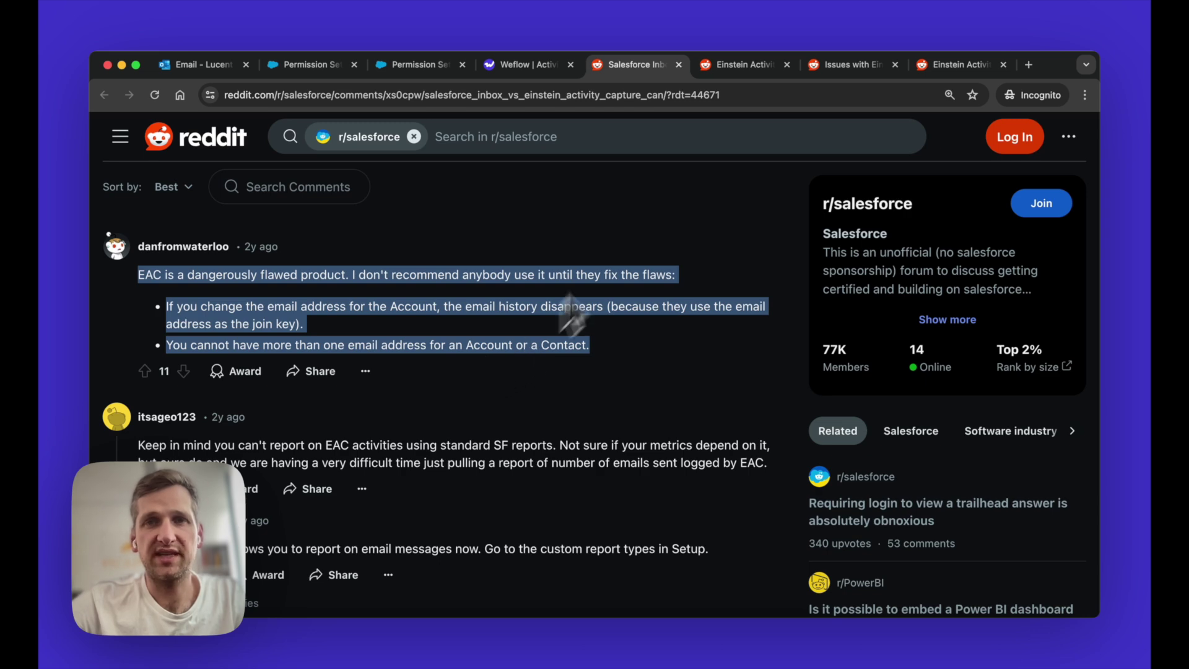
{"action": "left_click", "coordinate": [731, 68]}
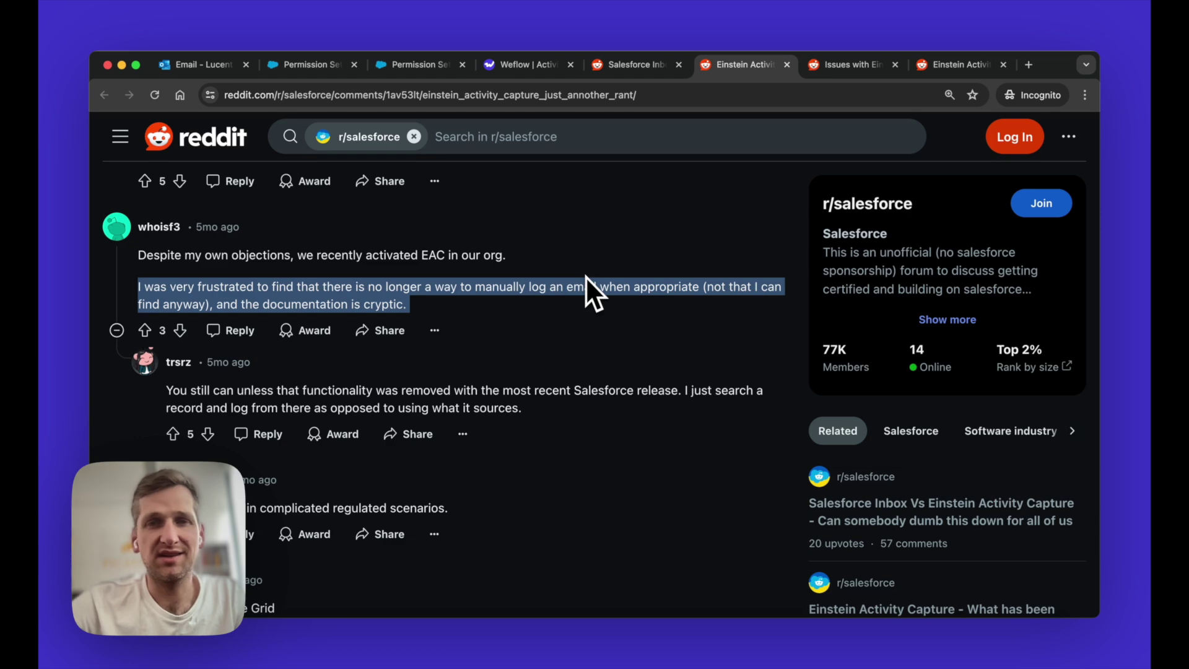
- Highlight the Reddit comment about emails no longer being captured, check the email-capture thread, and return to Weflow
{"action": "left_click", "coordinate": [849, 65]}
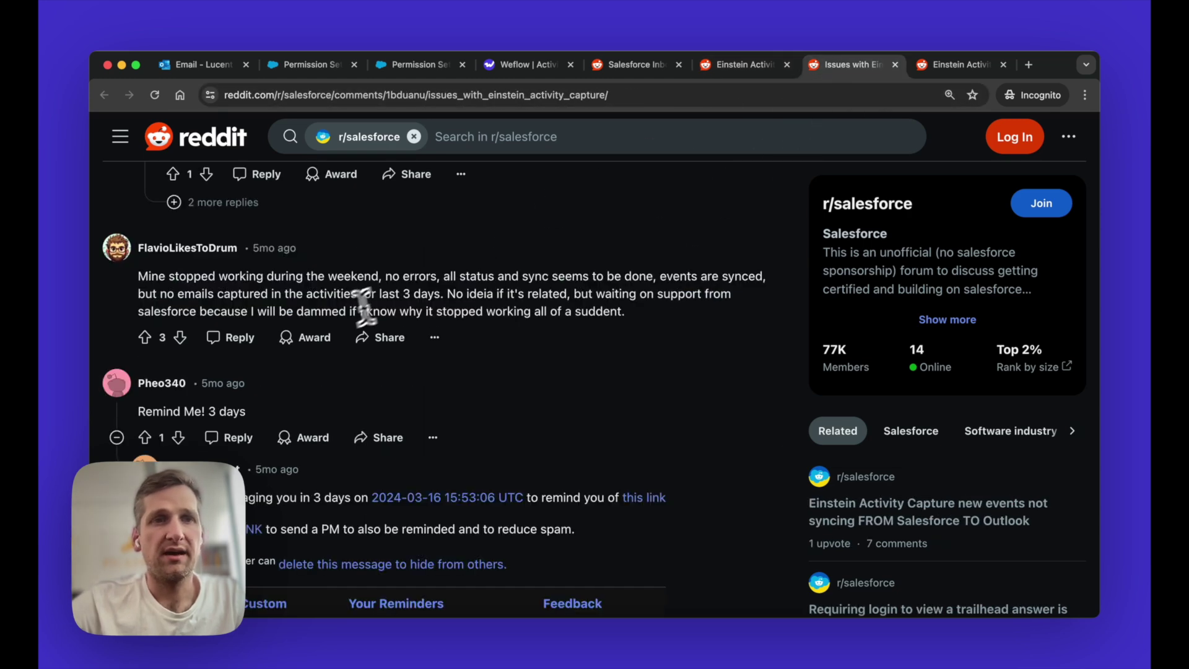
{"action": "double_click", "coordinate": [333, 294]}
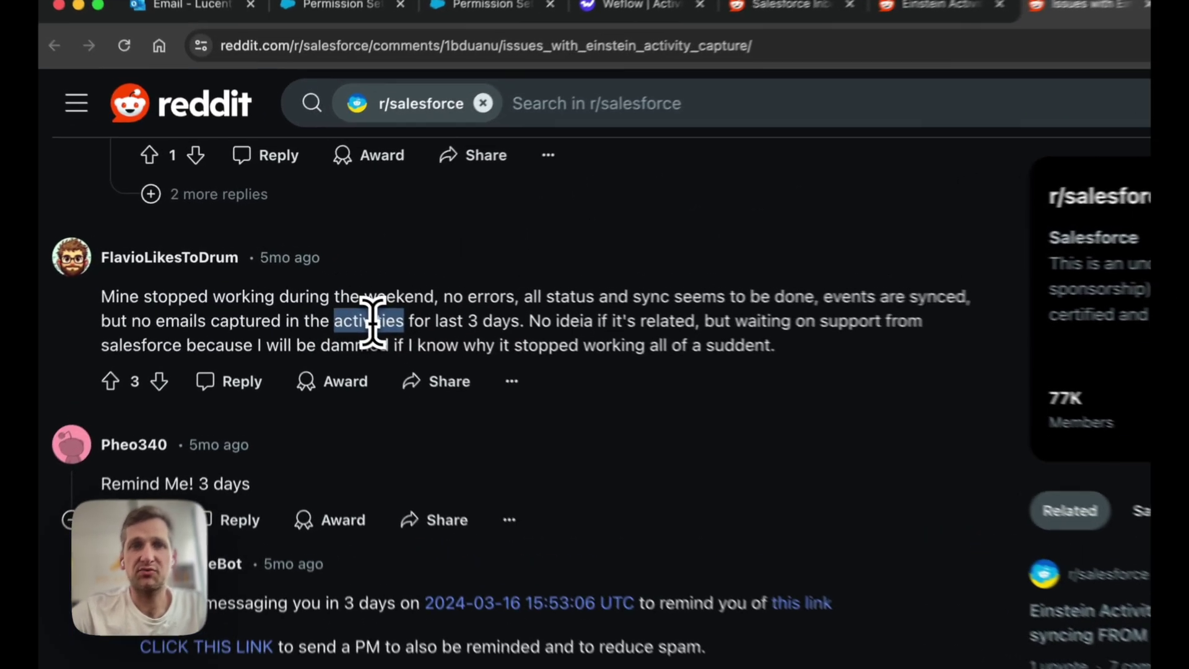
{"action": "triple_click", "coordinate": [370, 321]}
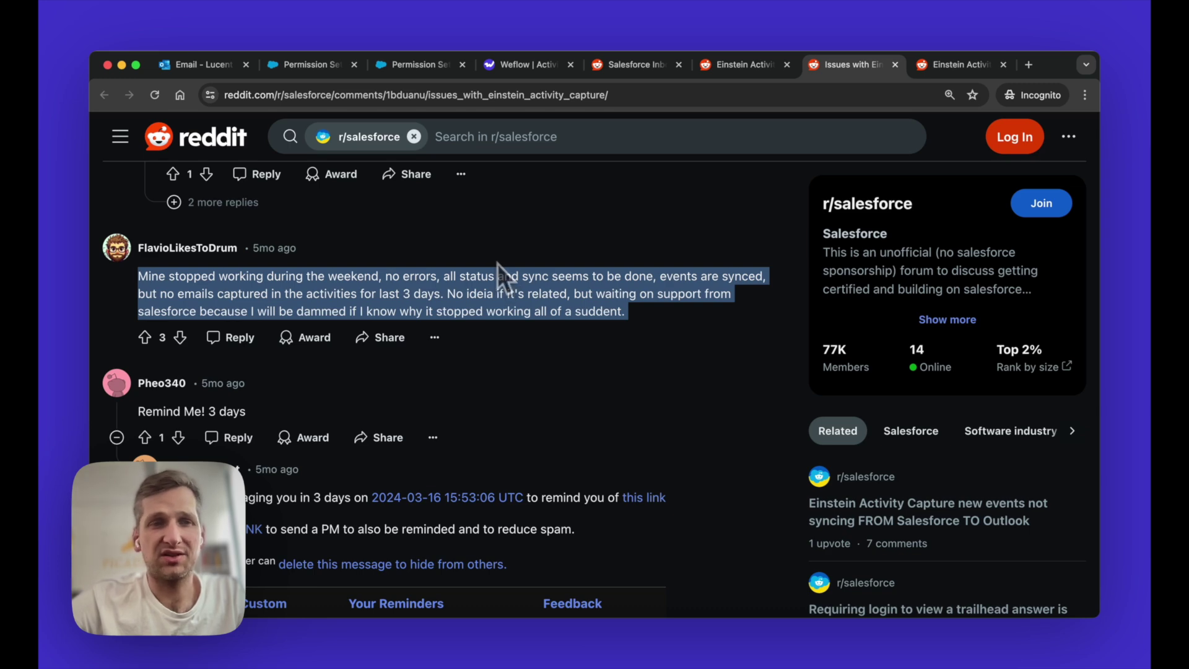
{"action": "left_click", "coordinate": [936, 66]}
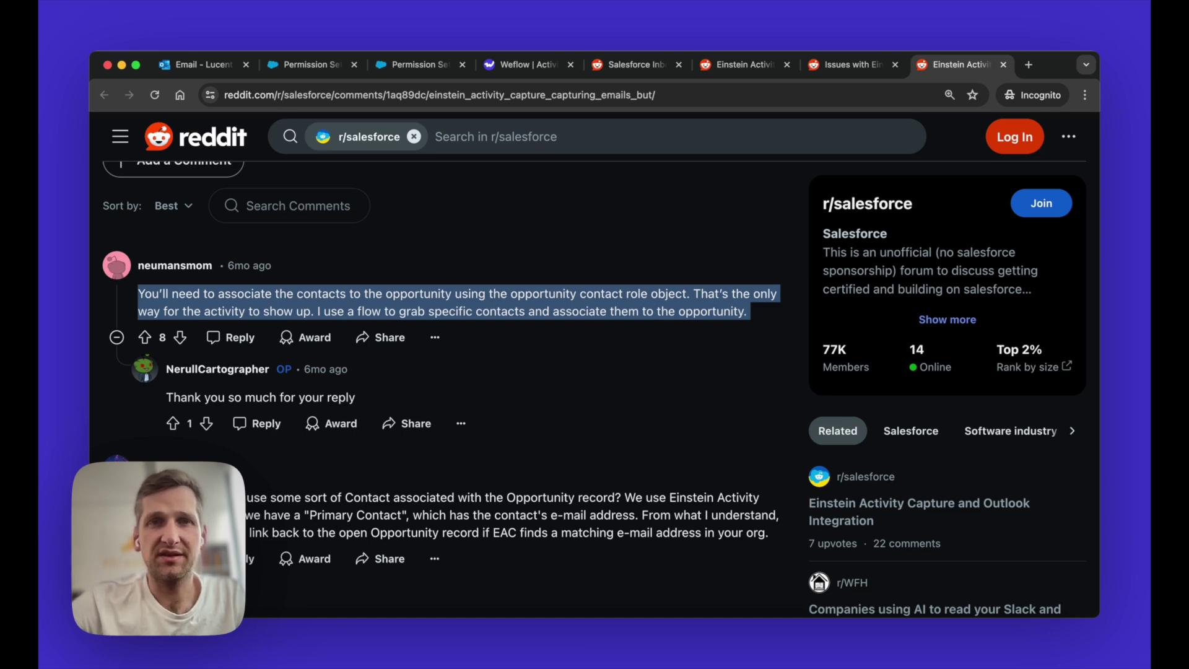
{"action": "left_click", "coordinate": [551, 67]}
- Scroll Weflow's page to 'The best Einstein Activity Capture alternative' comparison table
{"action": "mouse_move", "coordinate": [553, 136]}
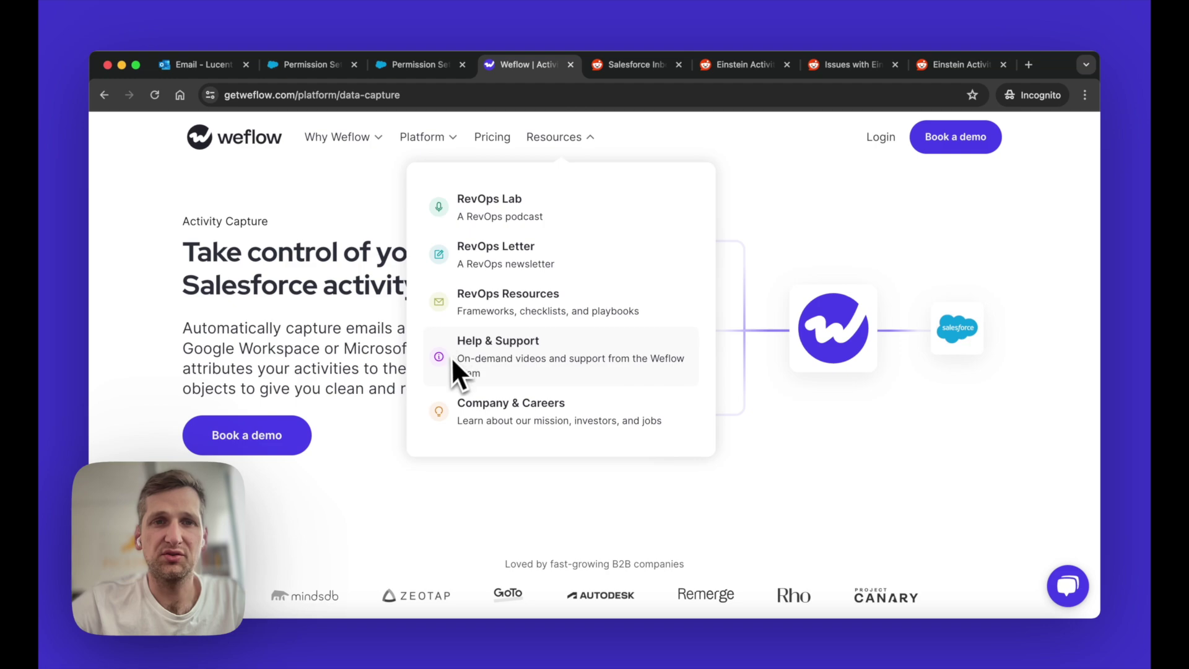
{"action": "scroll", "coordinate": [288, 387], "scroll_direction": "down", "scroll_amount": 15}
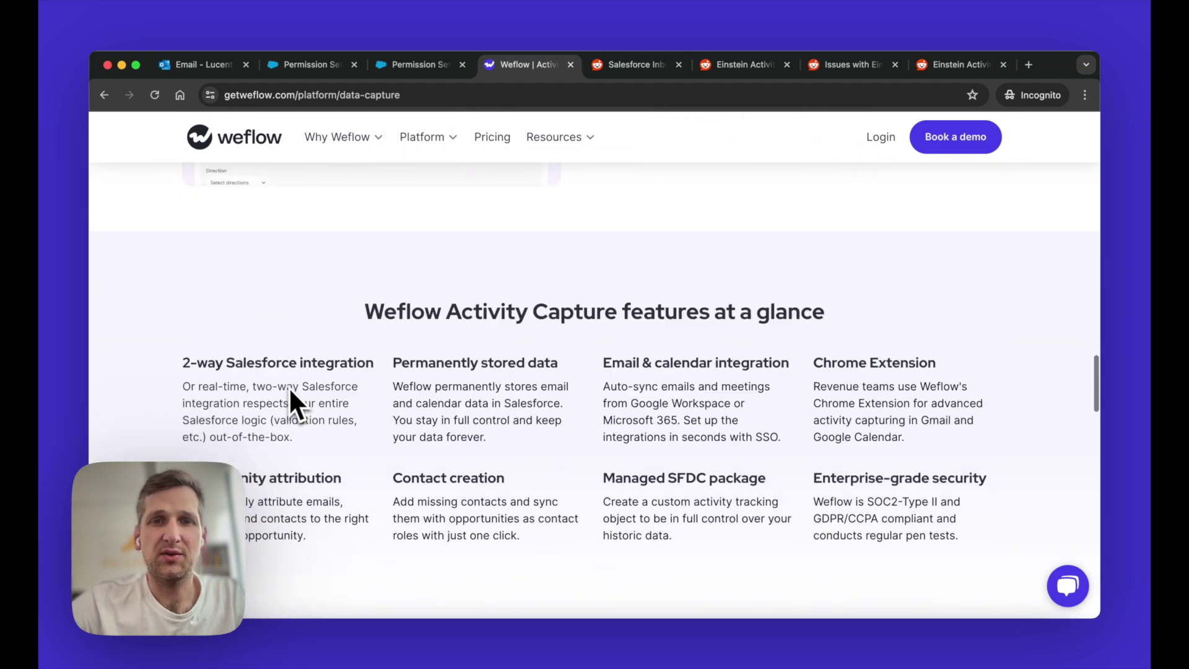
{"action": "scroll", "coordinate": [289, 390], "scroll_direction": "down", "scroll_amount": 10}
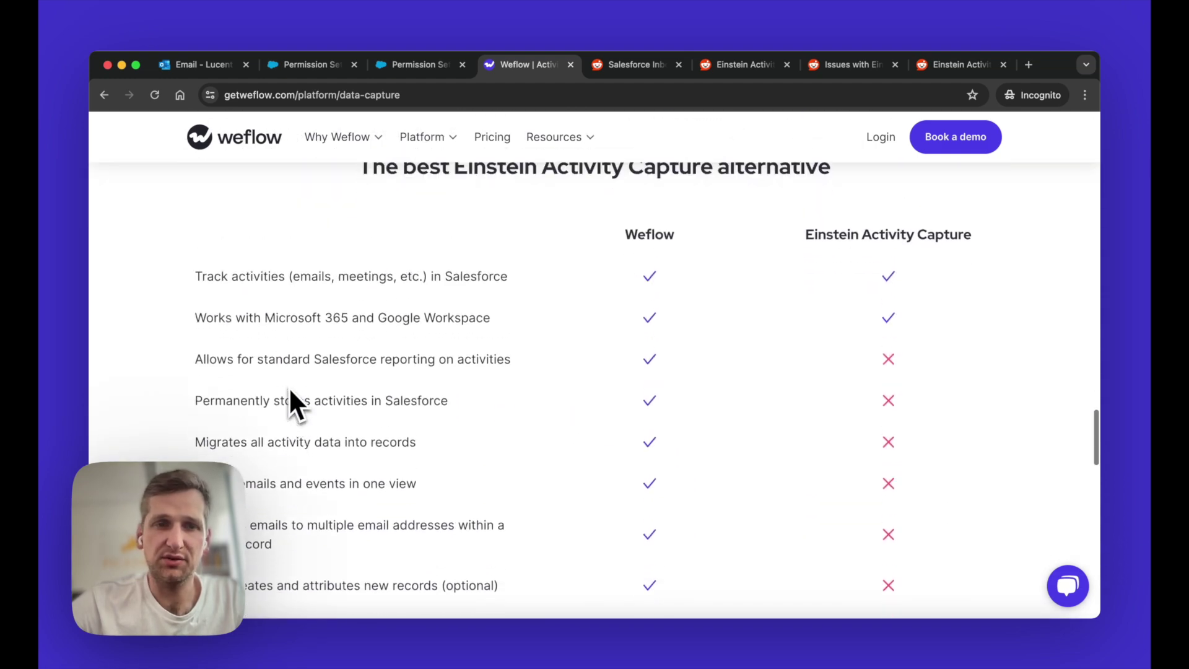
{"action": "scroll", "coordinate": [440, 335], "scroll_direction": "down", "scroll_amount": 3}
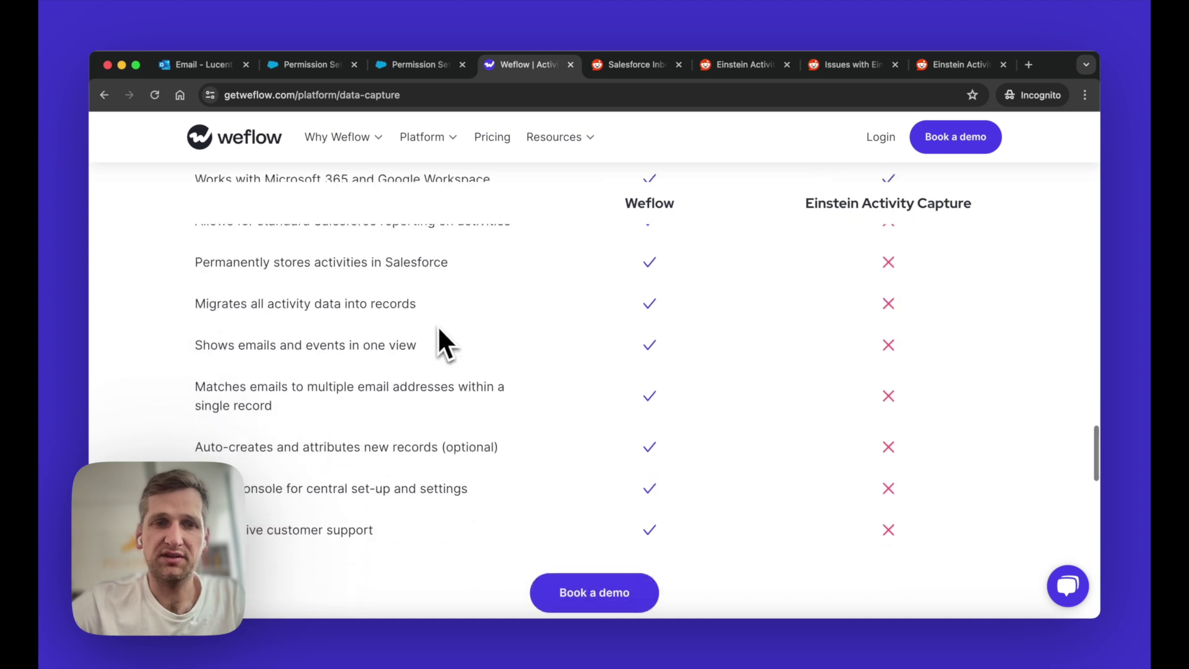
{"action": "scroll", "coordinate": [437, 325], "scroll_direction": "up", "scroll_amount": 3}
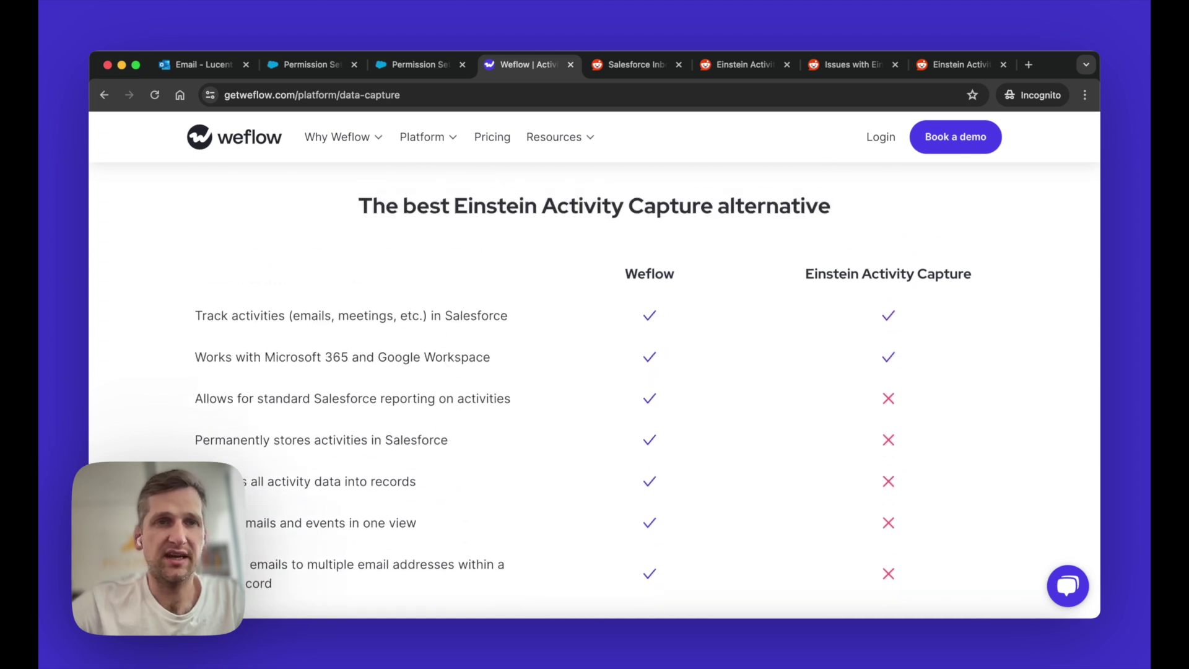